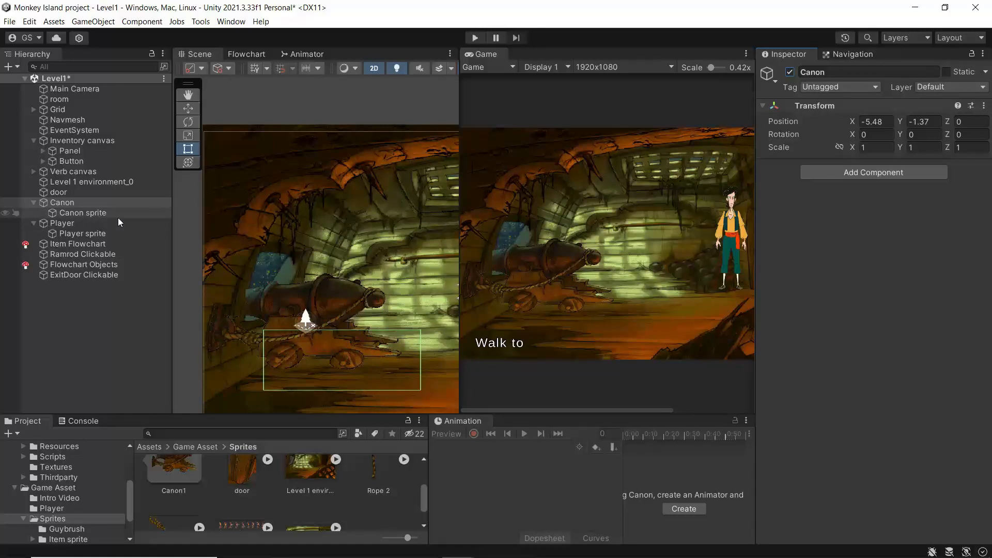
Step: Rename the Canon object to "Canon with rope"
{"action": "left_click", "coordinate": [75, 202]}
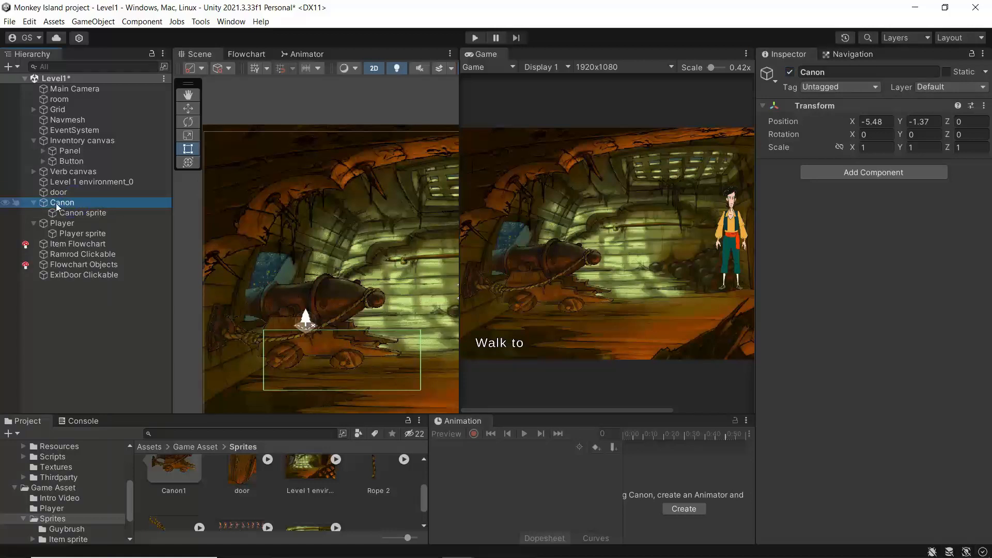
{"action": "right_click", "coordinate": [55, 203]}
{"action": "left_click", "coordinate": [78, 235]}
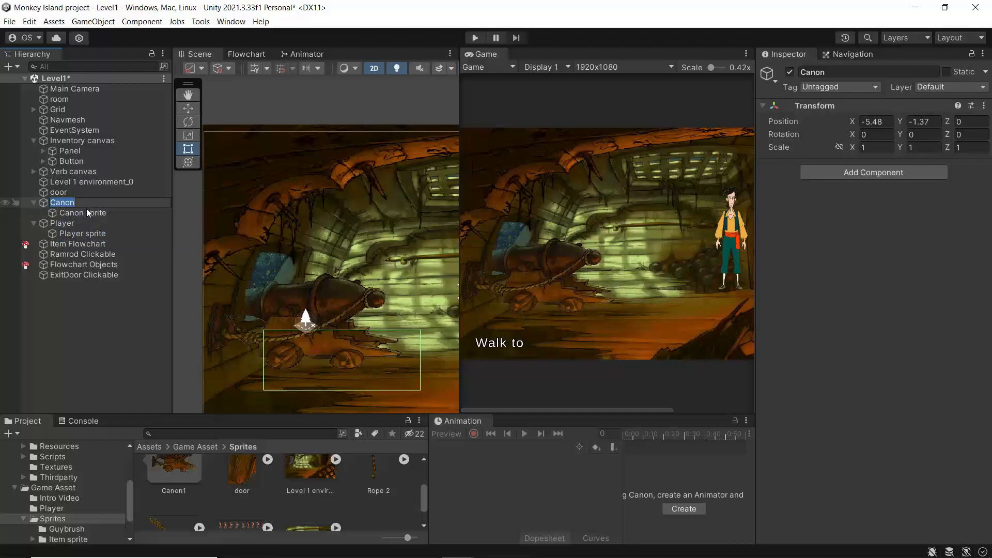
{"action": "type", "text": "Canon with rope"}
{"action": "key", "text": "Return"}
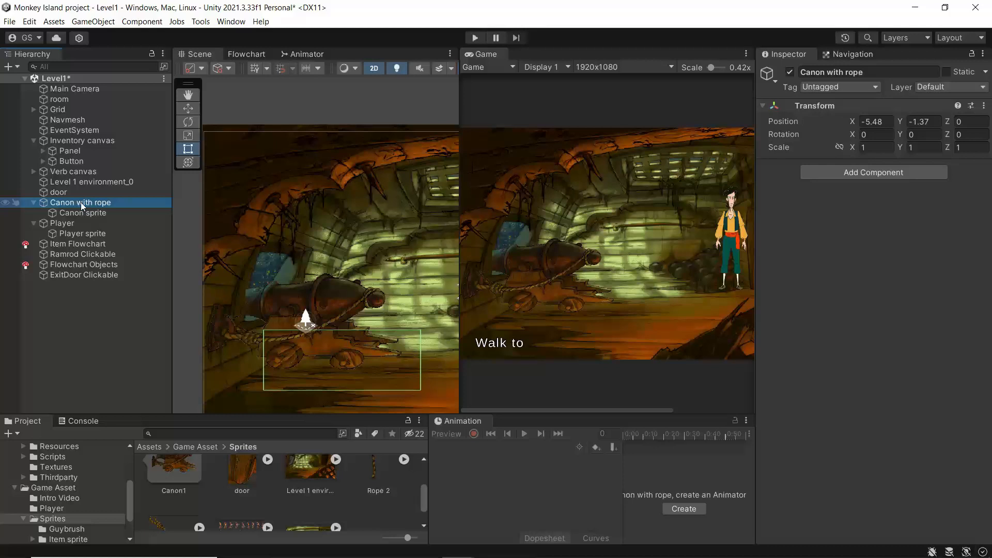
Step: Duplicate the Canon with rope object and place the copy directly below the original in the hierarchy
{"action": "left_click", "coordinate": [80, 202]}
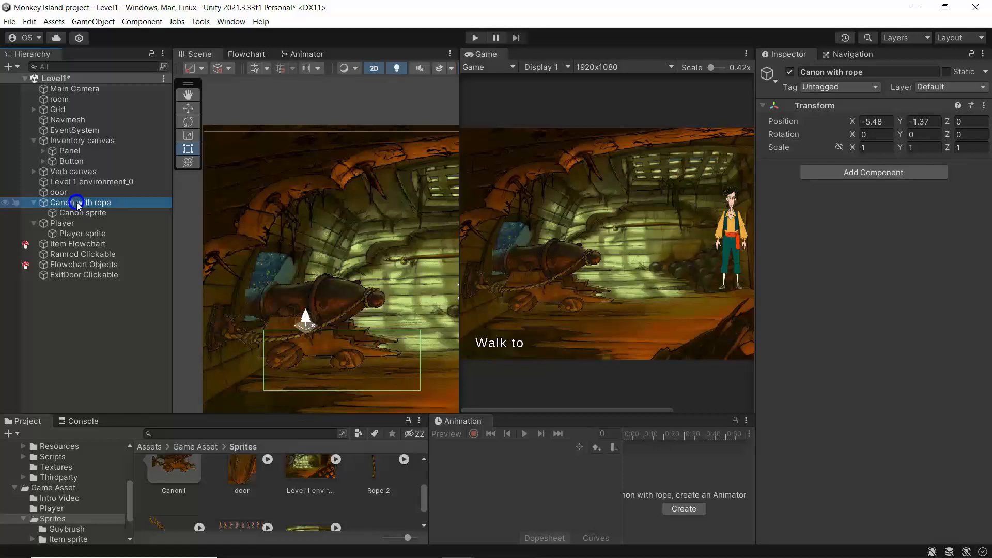
{"action": "left_click", "coordinate": [42, 203]}
{"action": "key", "text": "ctrl+d"}
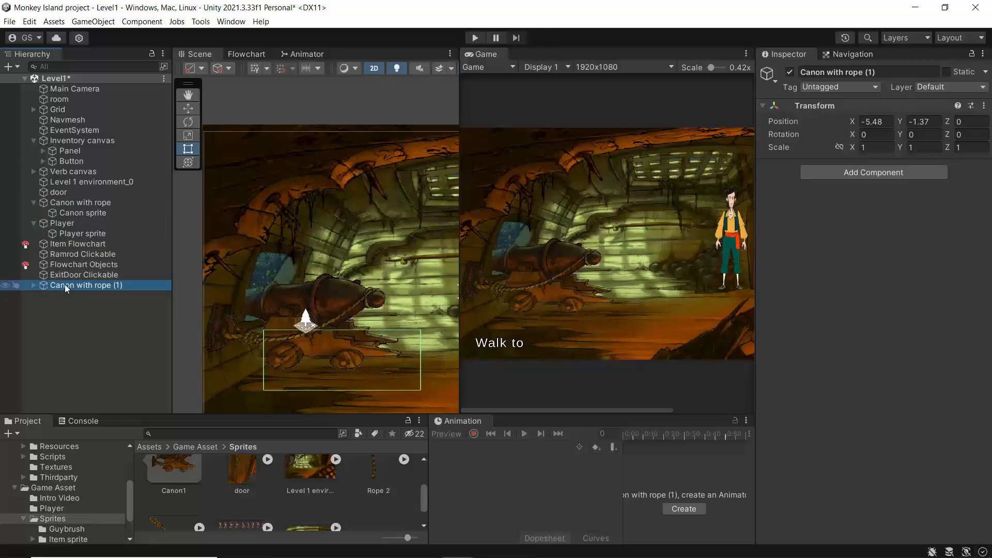
{"action": "left_click", "coordinate": [32, 202]}
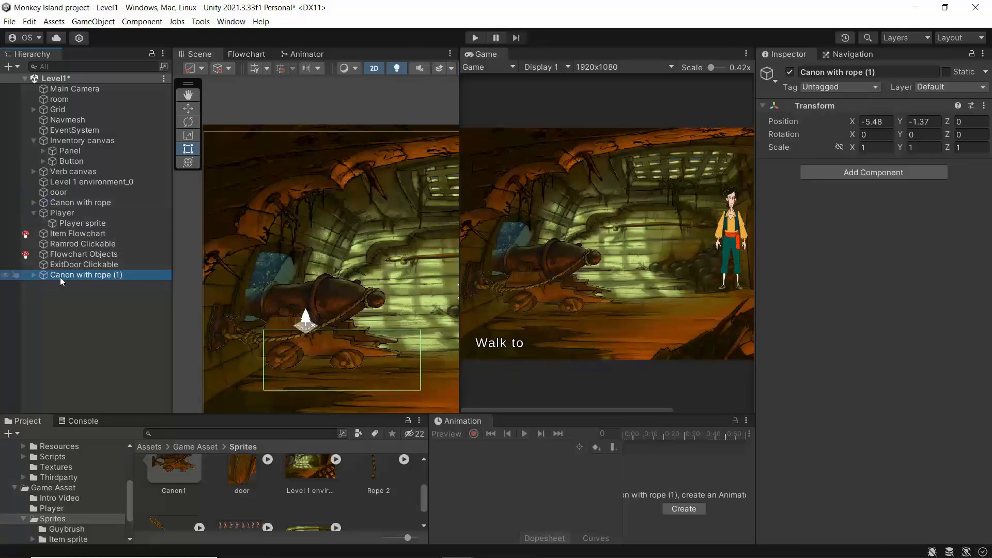
{"action": "left_click_drag", "start_coordinate": [59, 274], "coordinate": [48, 208]}
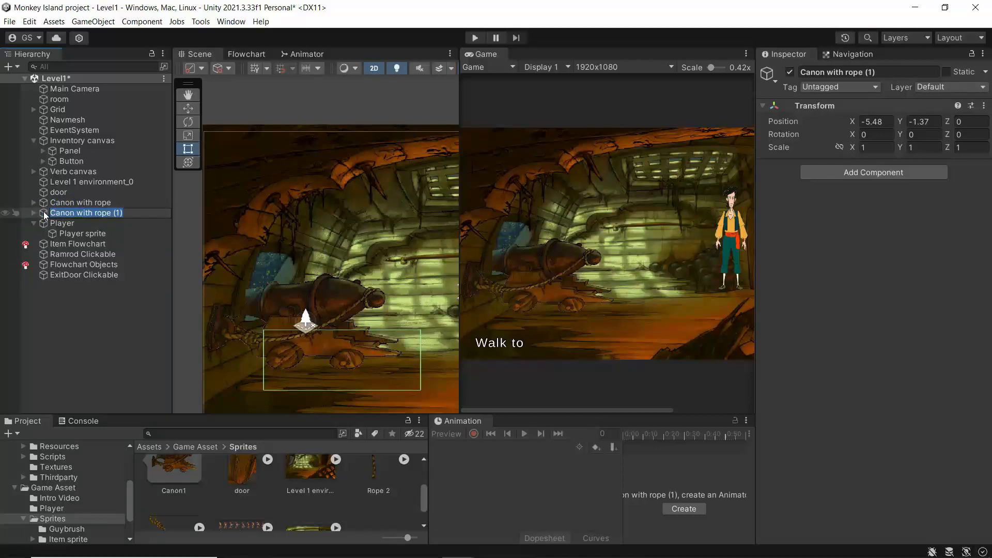
Step: Rename the duplicated cannon object to "Canon without rope"
{"action": "left_click", "coordinate": [44, 212]}
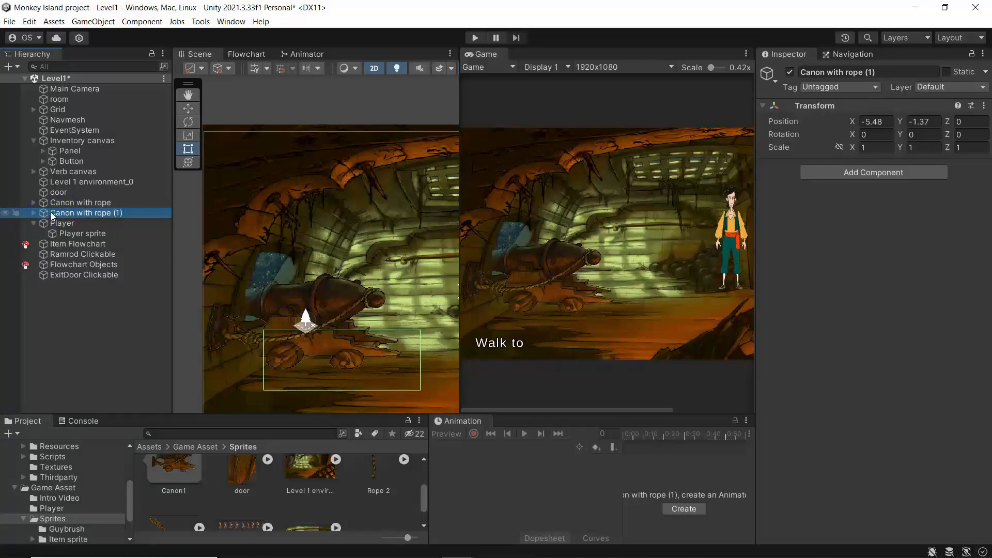
{"action": "right_click", "coordinate": [48, 213]}
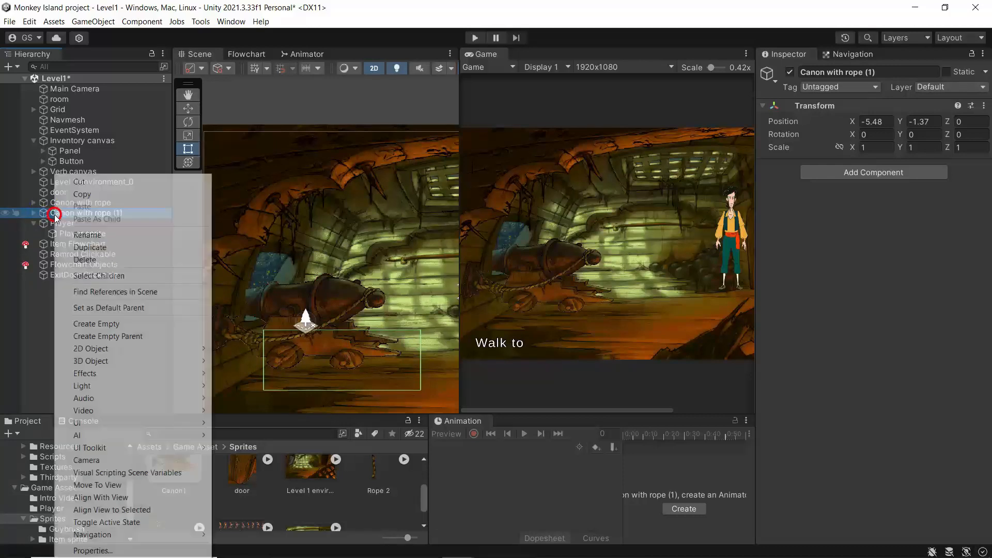
{"action": "left_click", "coordinate": [78, 239]}
{"action": "left_click", "coordinate": [123, 214]}
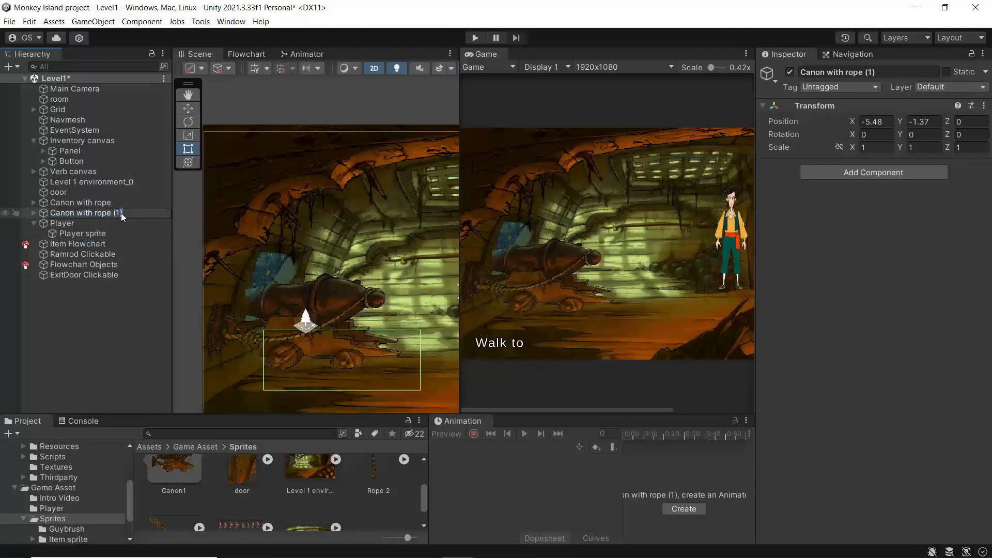
{"action": "key", "text": "BackSpace"}
{"action": "key", "text": "BackSpace"}
{"action": "key", "text": "BackSpace"}
{"action": "key", "text": "BackSpace"}
{"action": "type", "text": "out rope"}
{"action": "key", "text": "Return"}
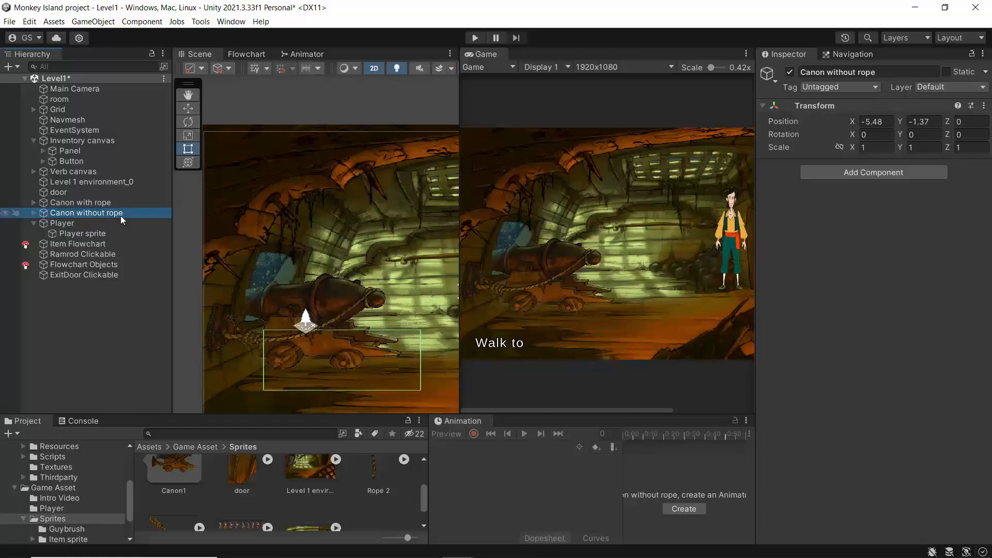
Step: Assign the Canon no rope image as the sprite of the Canon sprite child under Canon without rope
{"action": "left_click_drag", "start_coordinate": [422, 504], "coordinate": [423, 498]}
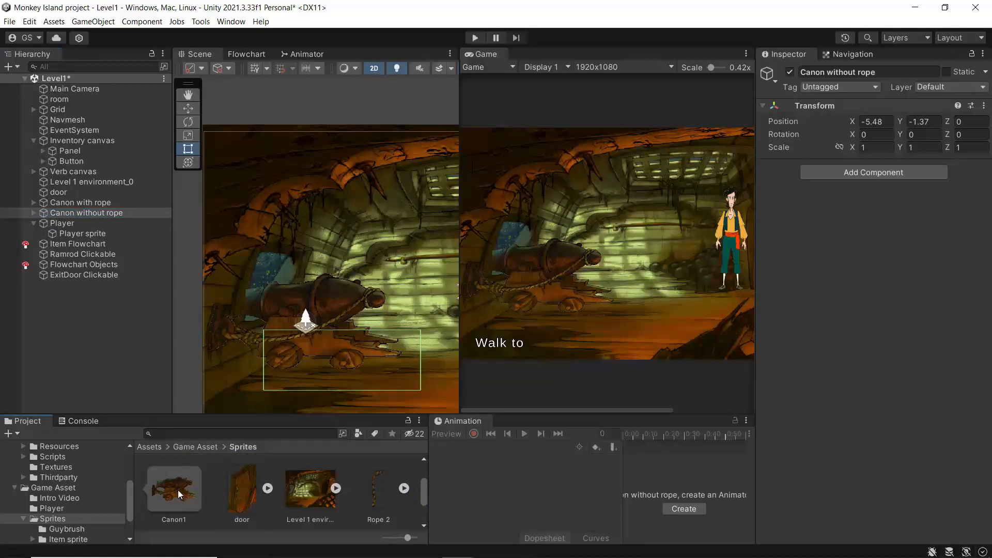
{"action": "left_click_drag", "start_coordinate": [421, 488], "coordinate": [414, 537]}
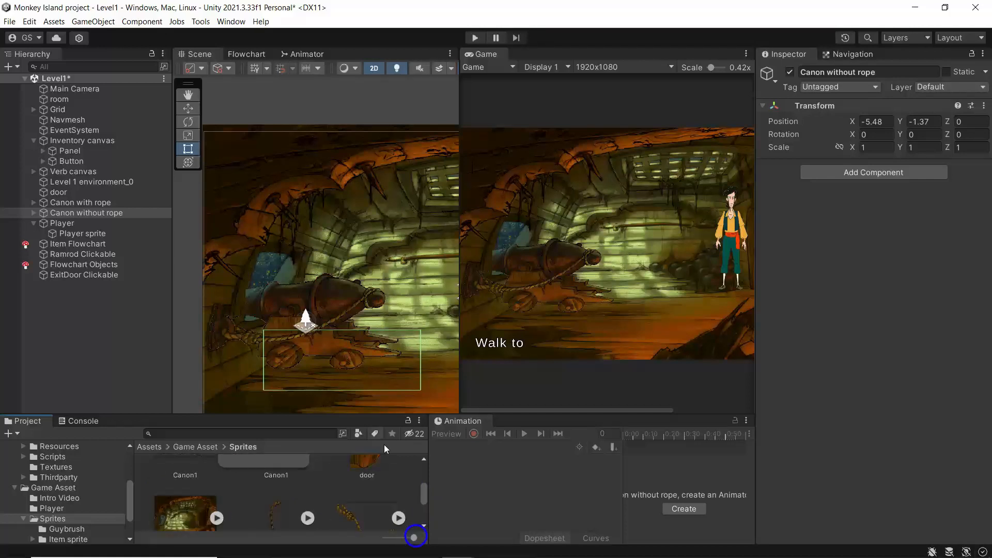
{"action": "left_click_drag", "start_coordinate": [375, 414], "coordinate": [377, 314]}
{"action": "left_click_drag", "start_coordinate": [424, 462], "coordinate": [425, 396]}
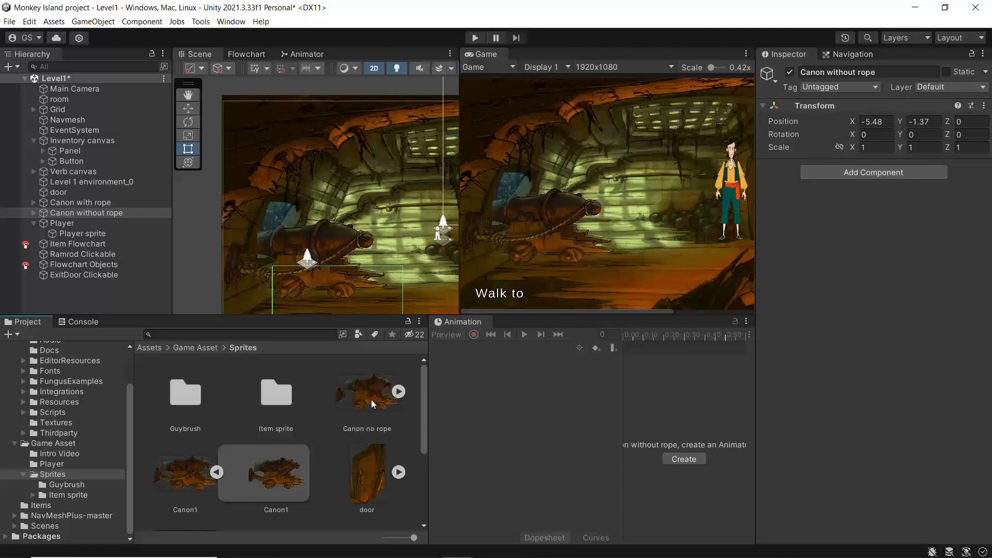
{"action": "left_click", "coordinate": [34, 213]}
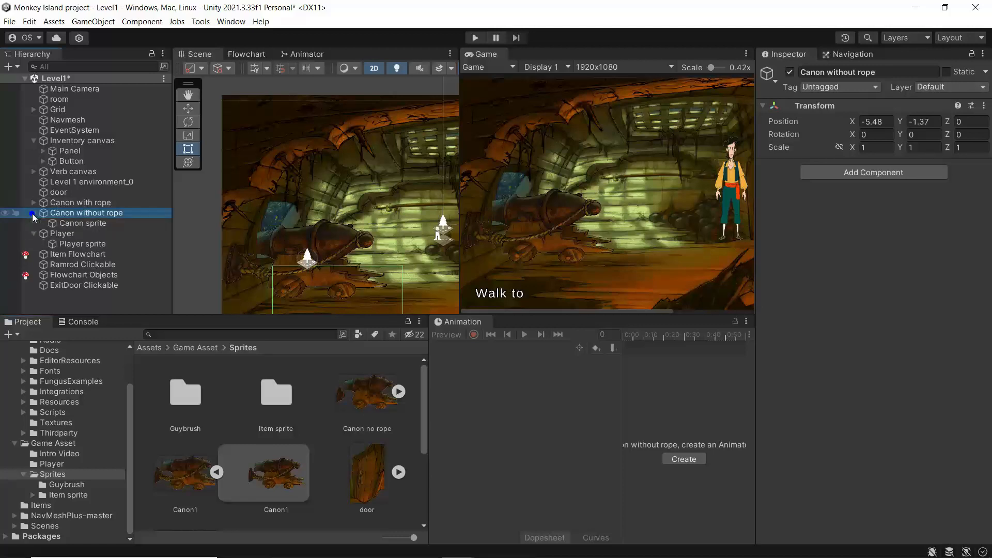
{"action": "left_click", "coordinate": [73, 223]}
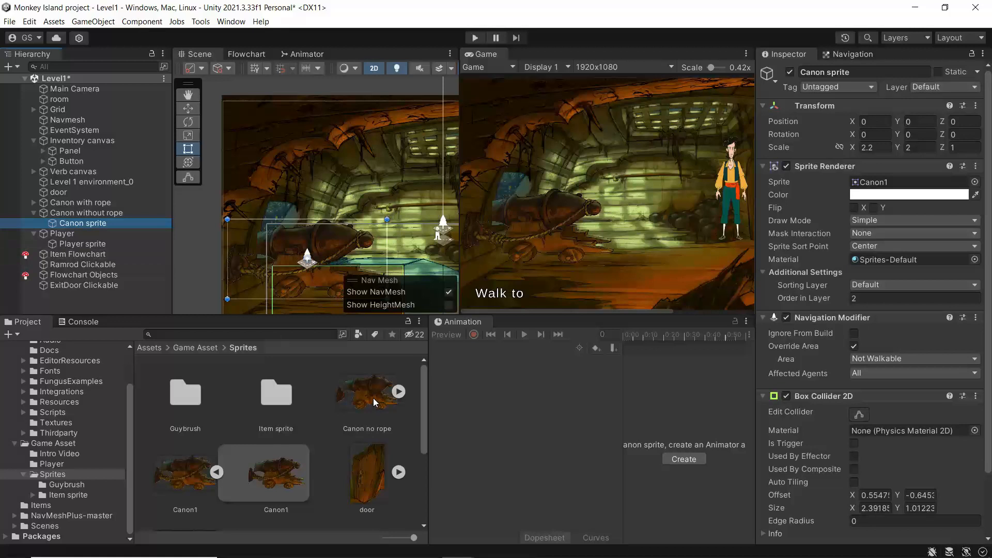
{"action": "left_click_drag", "start_coordinate": [373, 395], "coordinate": [912, 189]}
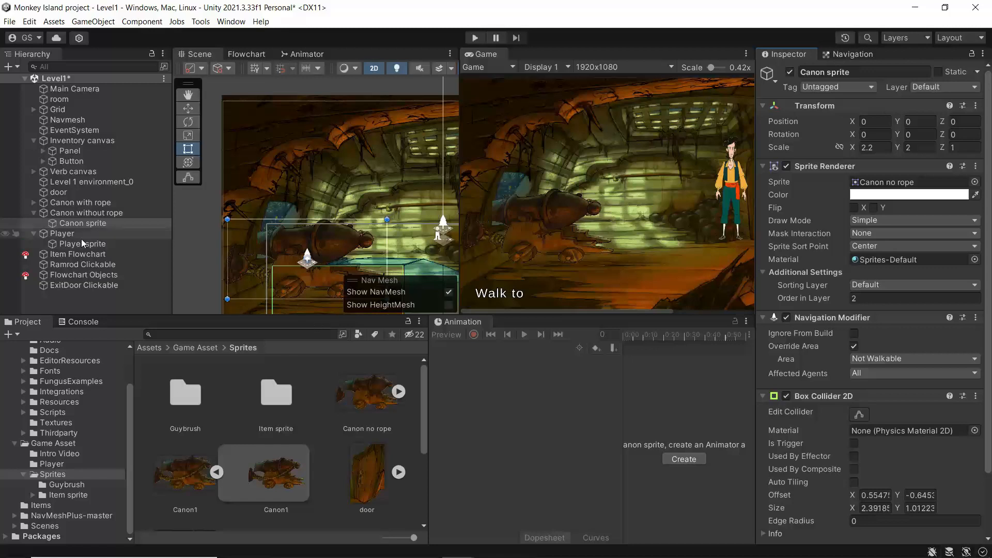
{"action": "left_click", "coordinate": [33, 212]}
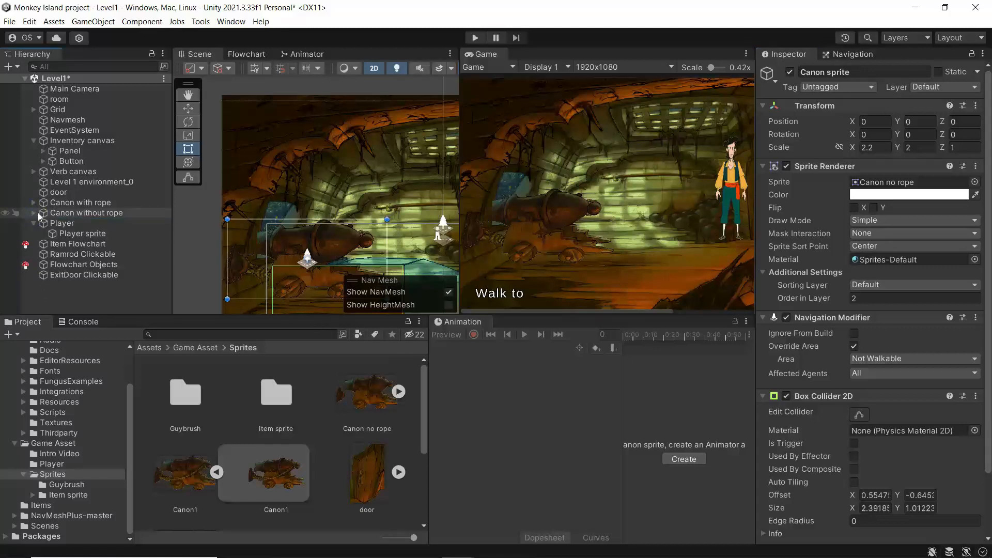
Step: Deactivate the Canon with rope object and add the Rope1 sprite to the scene by the cannon's rear wheel
{"action": "left_click", "coordinate": [89, 206]}
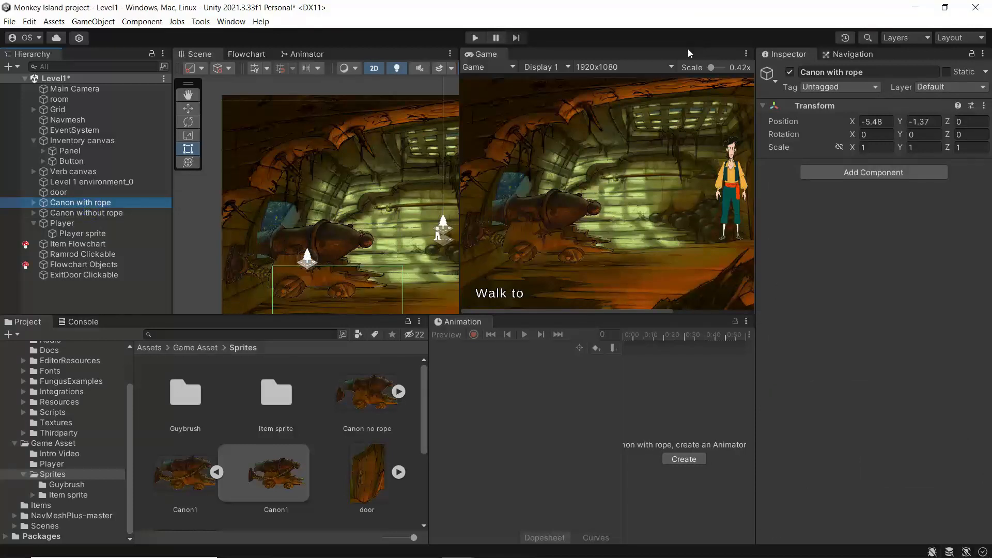
{"action": "left_click", "coordinate": [790, 72]}
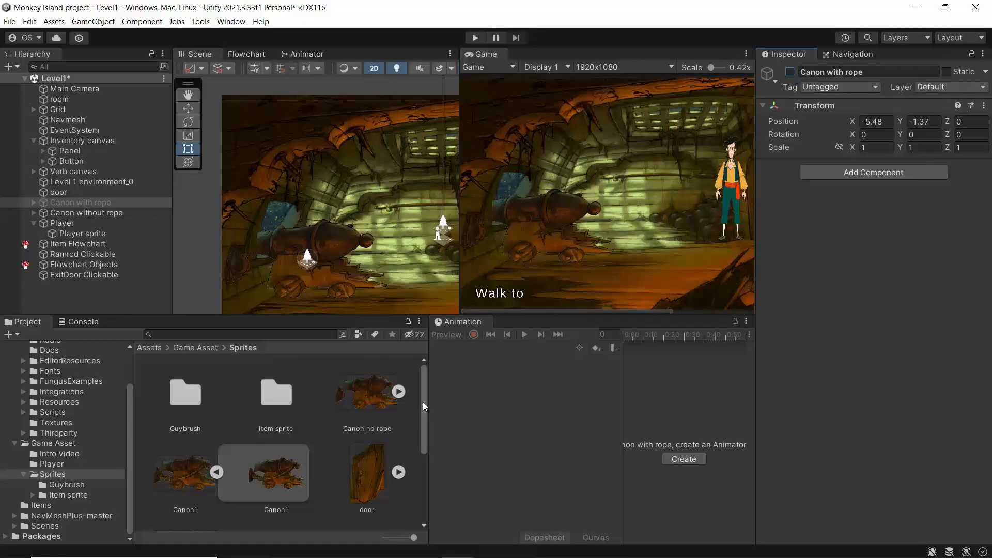
{"action": "left_click_drag", "start_coordinate": [423, 402], "coordinate": [423, 463]}
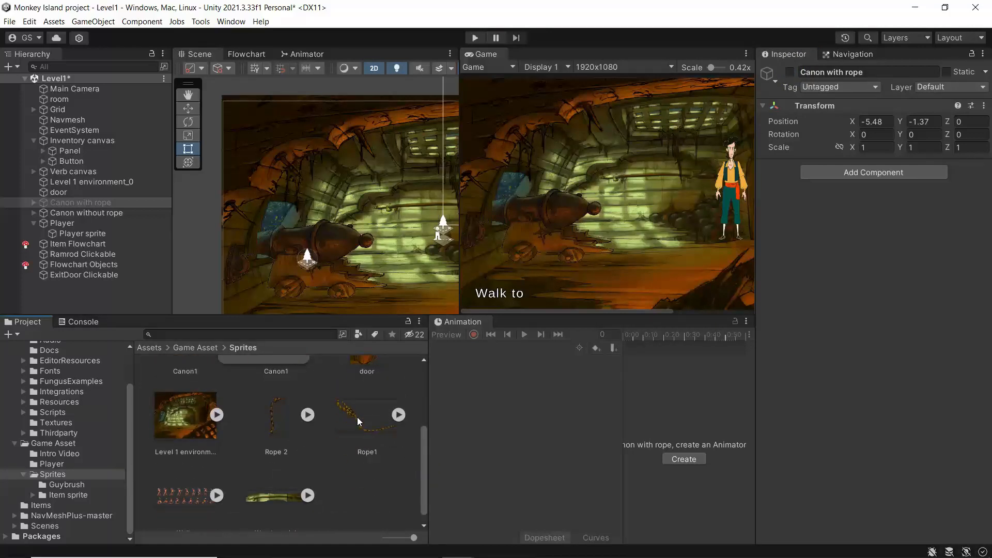
{"action": "left_click_drag", "start_coordinate": [354, 416], "coordinate": [259, 278]}
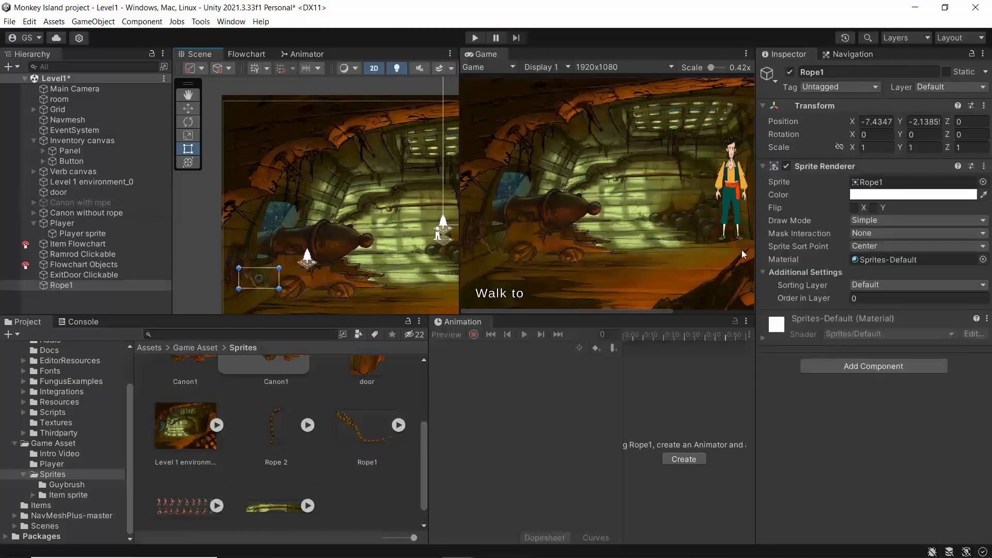
Step: Set Rope1's order in layer to 3 and its X and Y scale to 2, moving it to about X -6.66, Y -2.31
{"action": "left_click", "coordinate": [859, 297]}
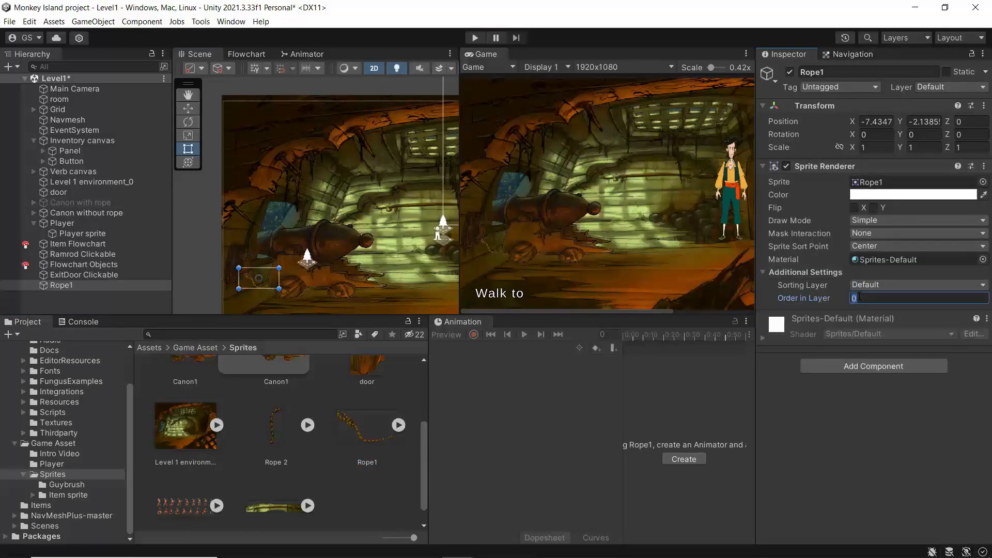
{"action": "type", "text": "3"}
{"action": "left_click", "coordinate": [864, 147]}
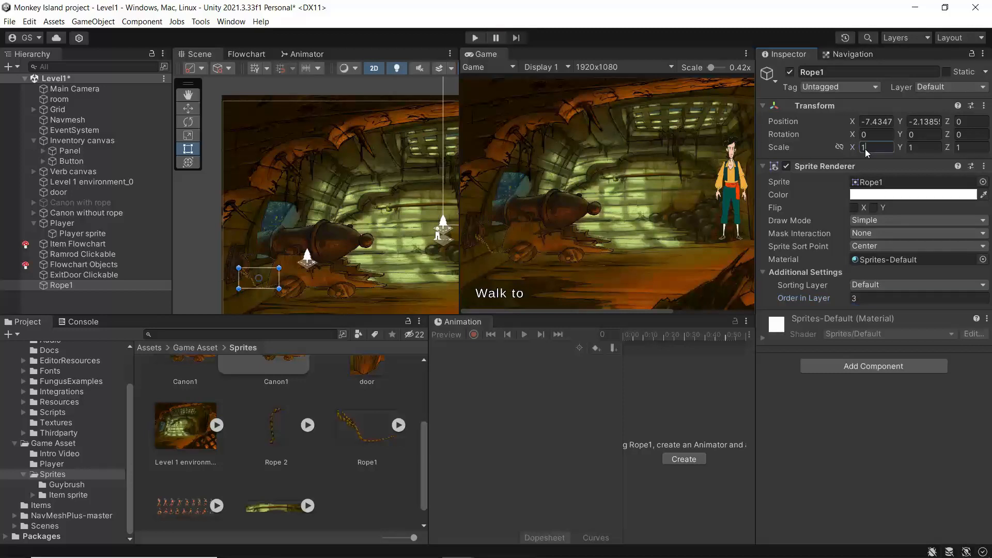
{"action": "type", "text": "2"}
{"action": "key", "text": "Tab"}
{"action": "type", "text": "2"}
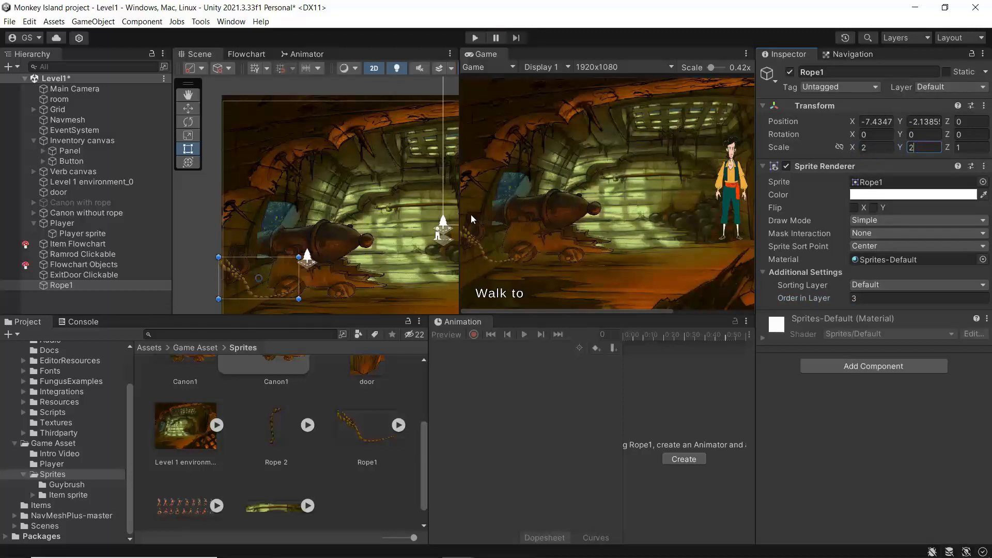
{"action": "left_click", "coordinate": [261, 271]}
{"action": "left_click_drag", "start_coordinate": [270, 268], "coordinate": [289, 271]}
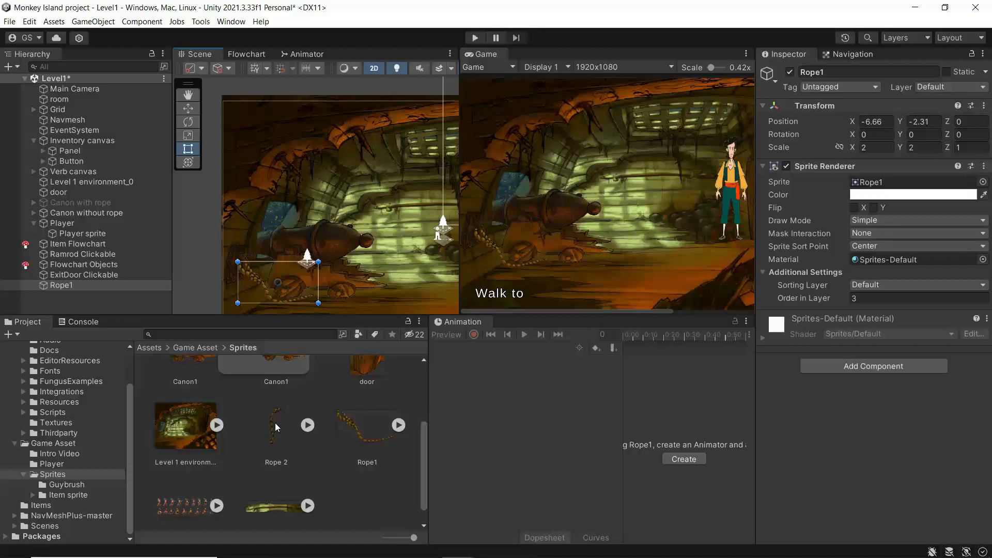
Step: Add the Rope 2 sprite to the scene at the cannon's muzzle and set its order in layer to 3
{"action": "scroll", "coordinate": [278, 420], "scroll_direction": "up", "scroll_amount": 1}
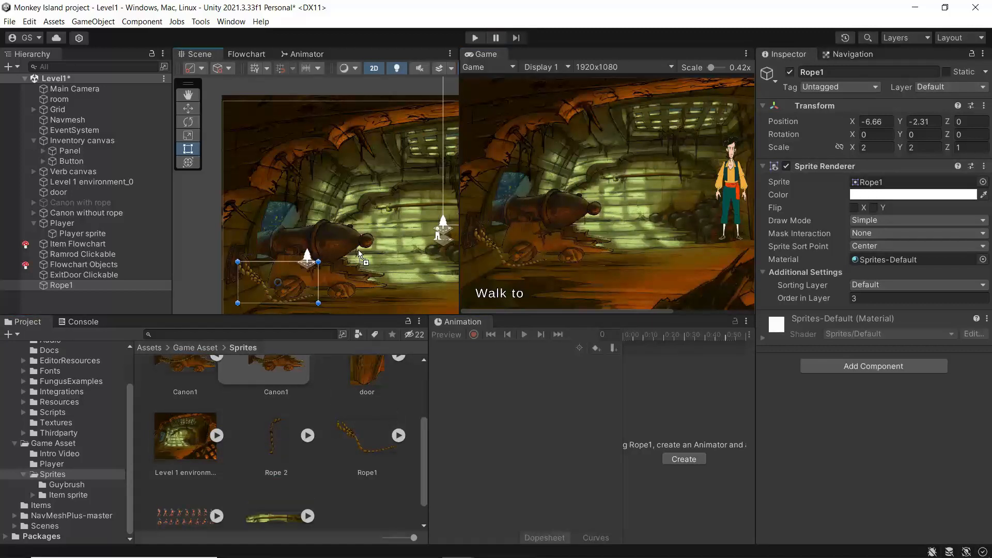
{"action": "left_click_drag", "start_coordinate": [360, 254], "coordinate": [358, 251]}
{"action": "left_click", "coordinate": [863, 298]}
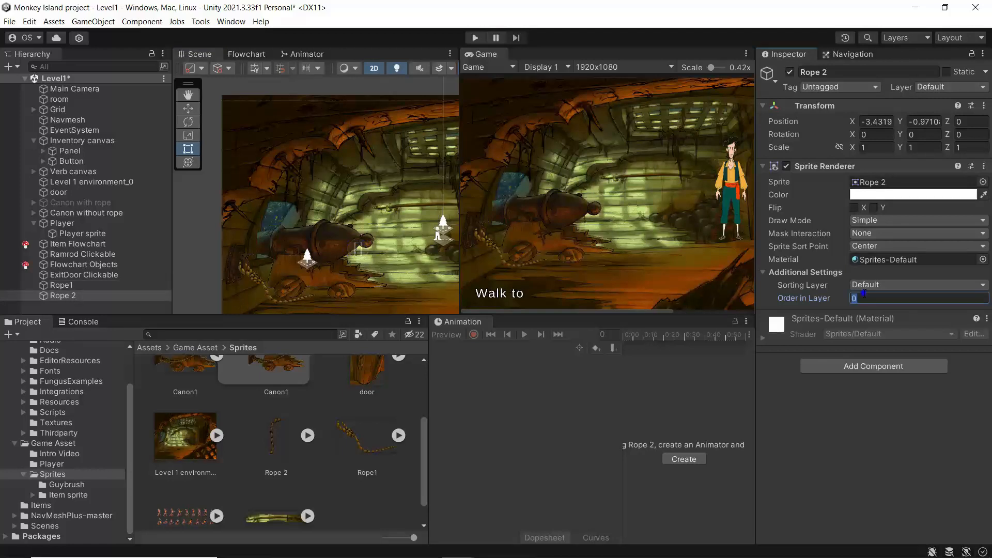
{"action": "type", "text": "3"}
Step: Scale Rope 2 to X 2 and Y 4 and hang it from the muzzle at about X -3.29, Y -1.53
{"action": "left_click", "coordinate": [871, 148]}
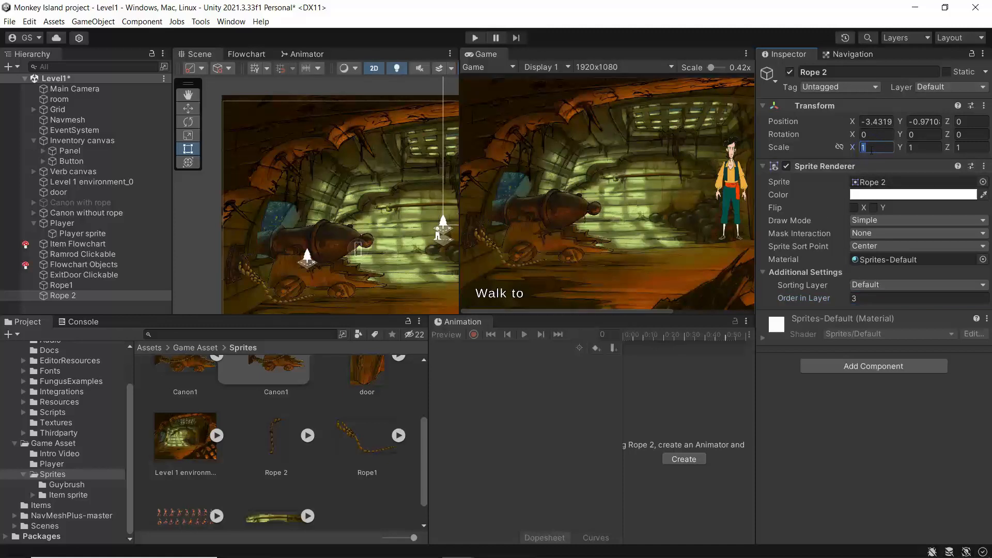
{"action": "type", "text": "2"}
{"action": "key", "text": "Tab"}
{"action": "type", "text": "2"}
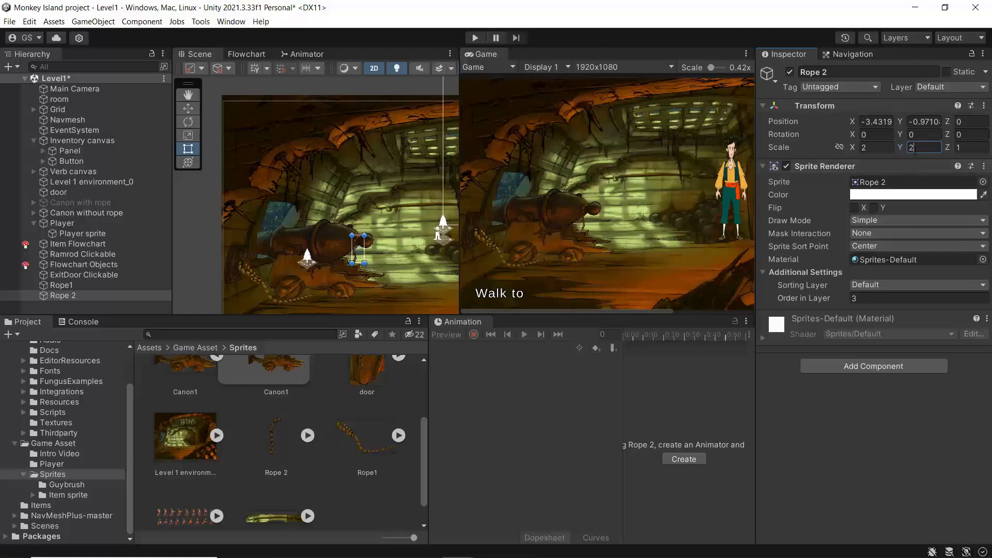
{"action": "type", "text": "4"}
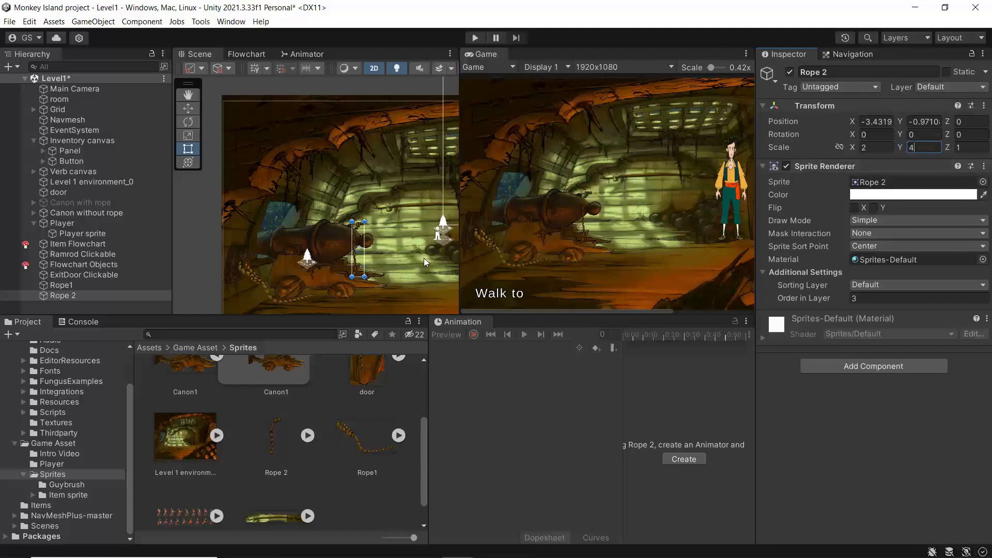
{"action": "mouse_move", "coordinate": [360, 259]}
{"action": "left_mouse_down"}
{"action": "mouse_move", "coordinate": [360, 283]}
{"action": "mouse_move", "coordinate": [362, 274]}
{"action": "left_mouse_up"}
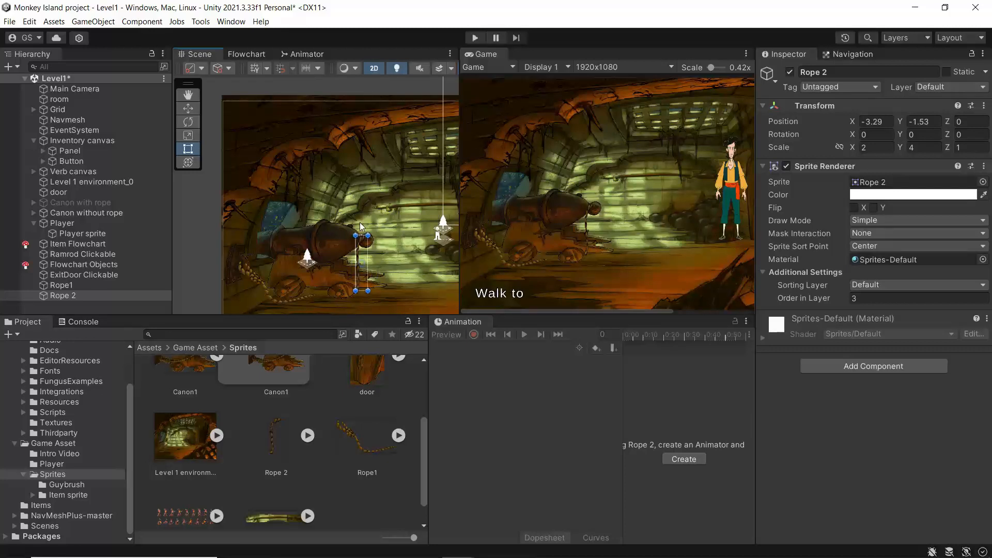
Step: Reactivate the Canon with rope object
{"action": "left_click", "coordinate": [59, 214]}
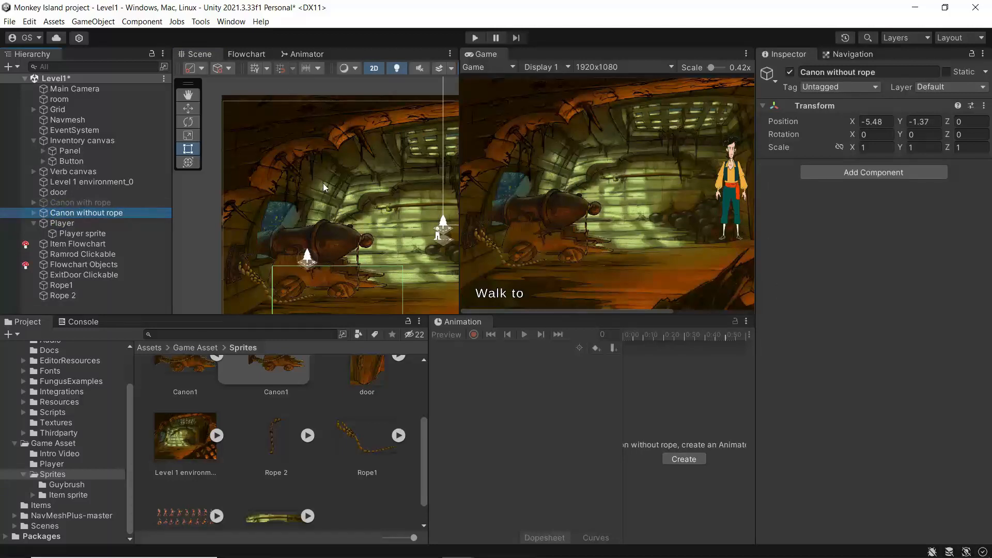
{"action": "left_click", "coordinate": [63, 203]}
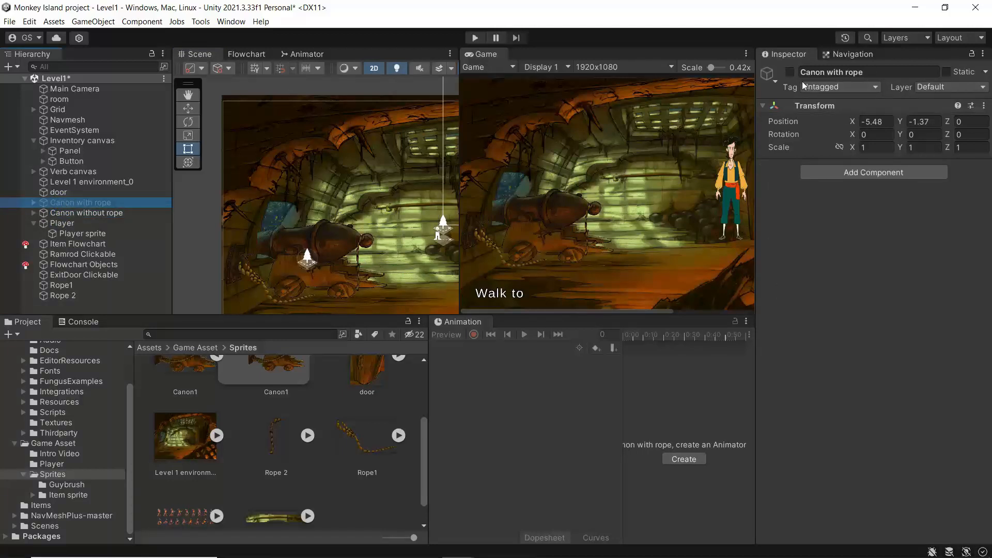
{"action": "left_click", "coordinate": [790, 71]}
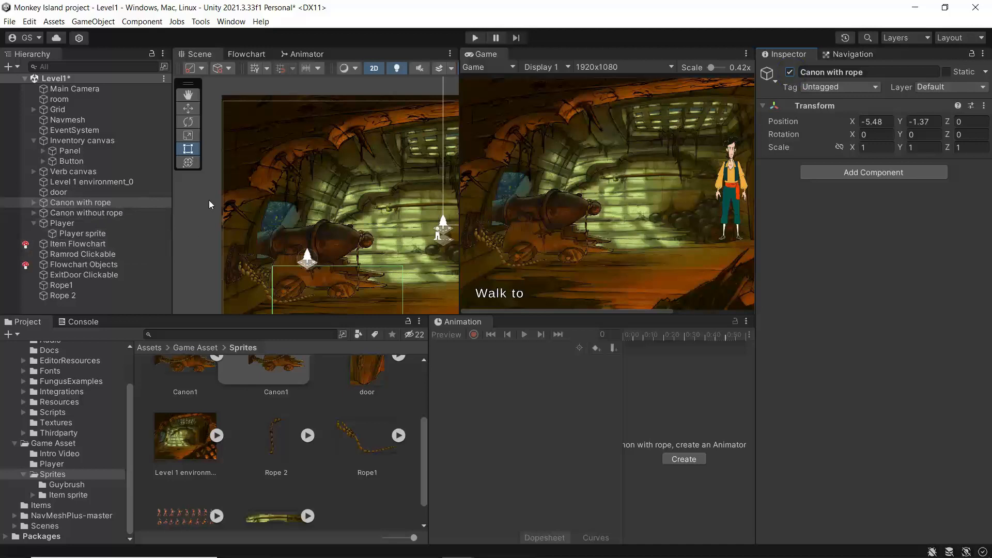
Step: Switch Canon without rope off and back on to compare the two cannon versions, and check its child objects
{"action": "left_click", "coordinate": [102, 210]}
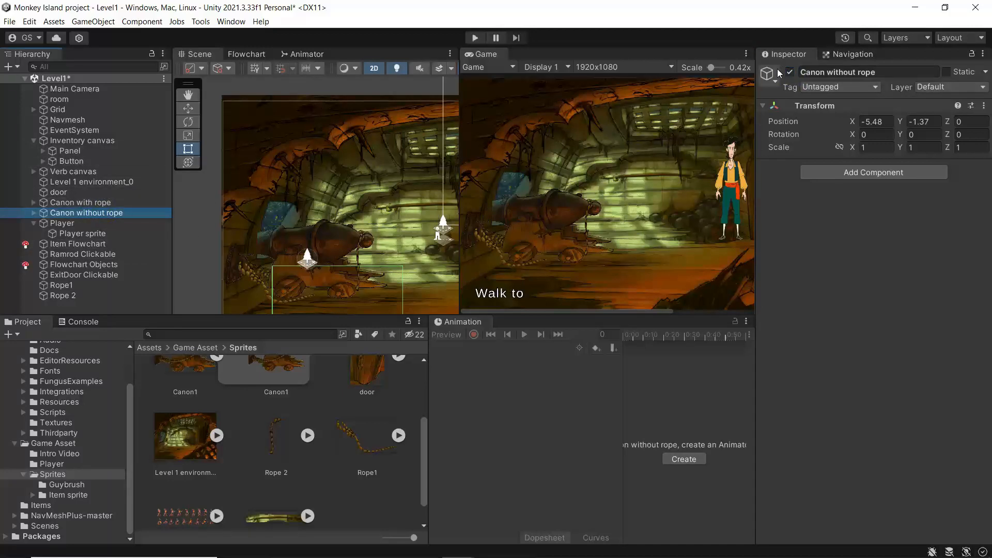
{"action": "left_click", "coordinate": [791, 72]}
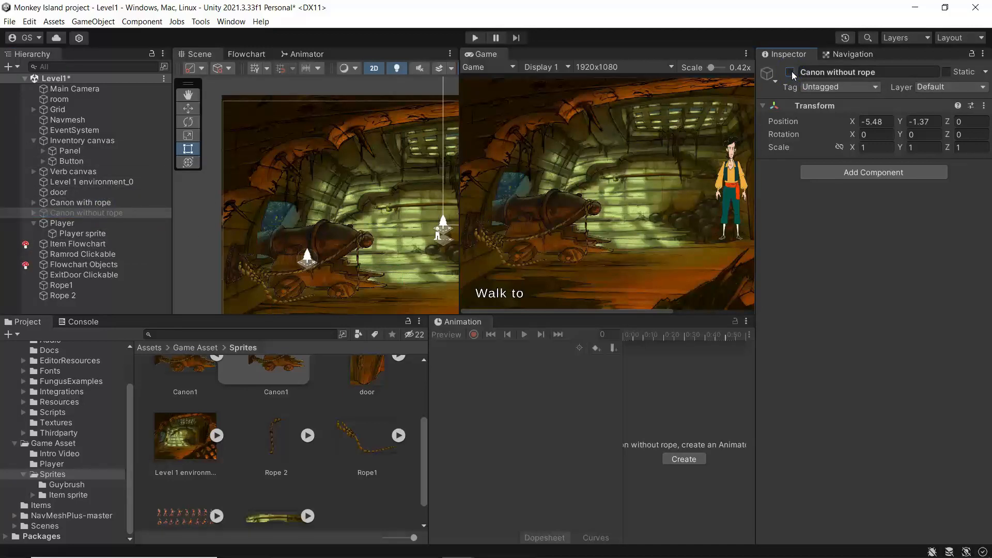
{"action": "left_click", "coordinate": [791, 72]}
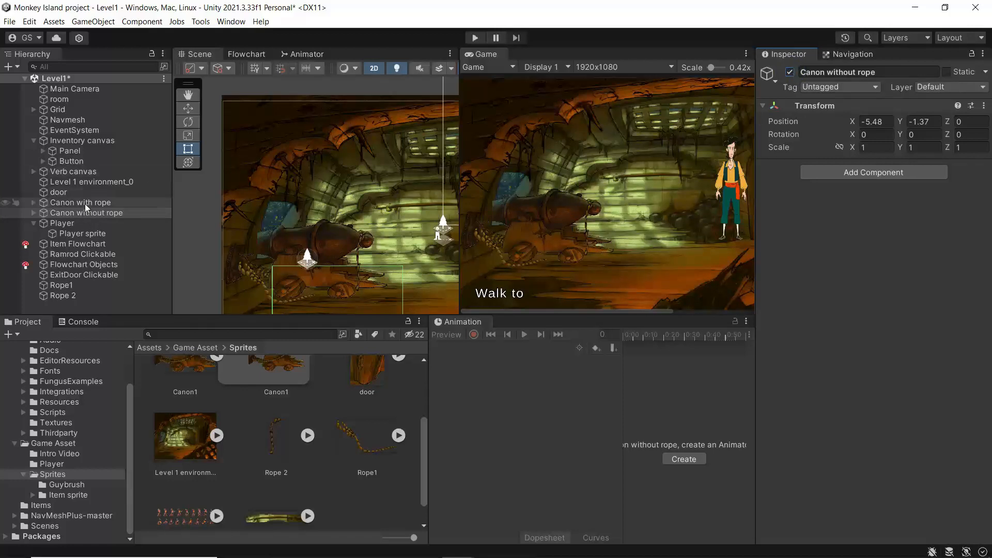
{"action": "left_click", "coordinate": [66, 202]}
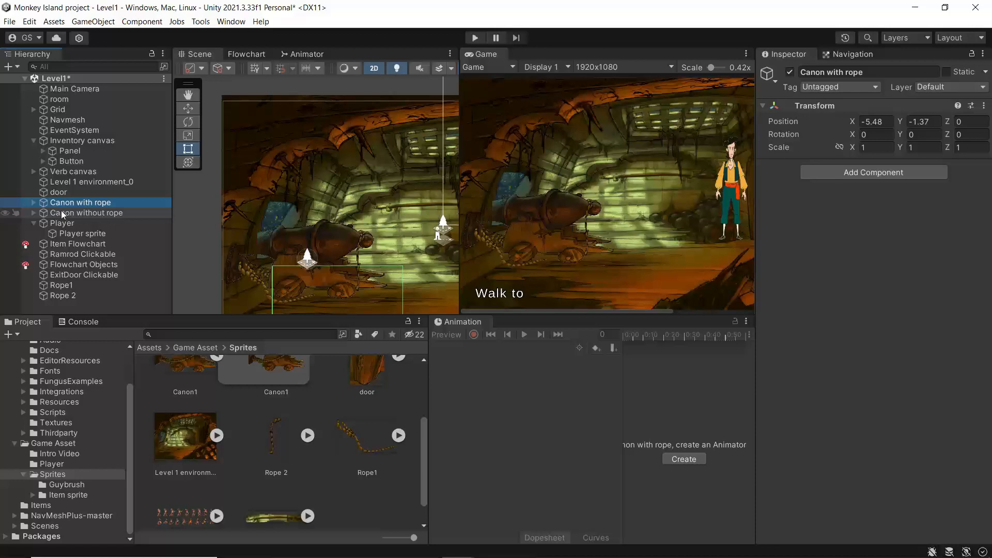
{"action": "left_click", "coordinate": [33, 213]}
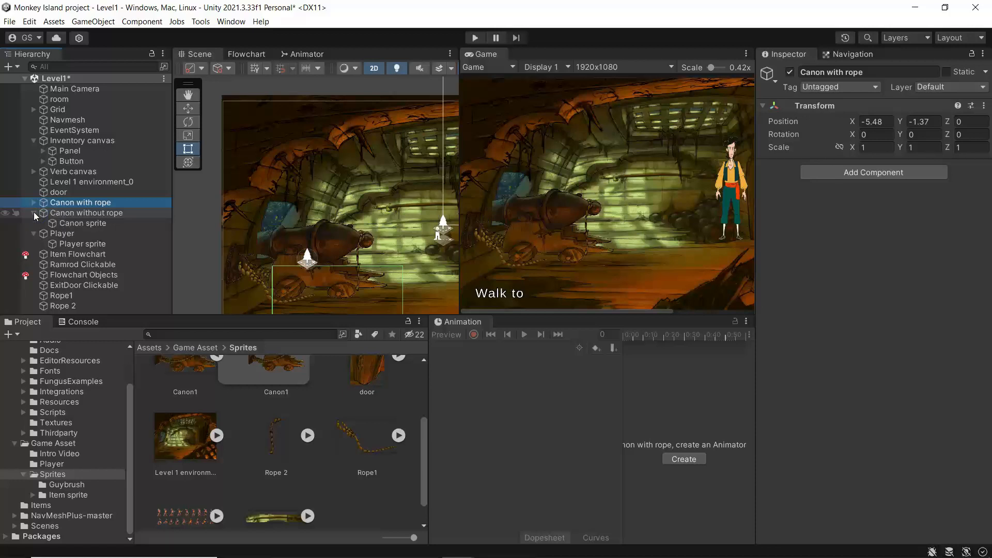
{"action": "left_click", "coordinate": [33, 213]}
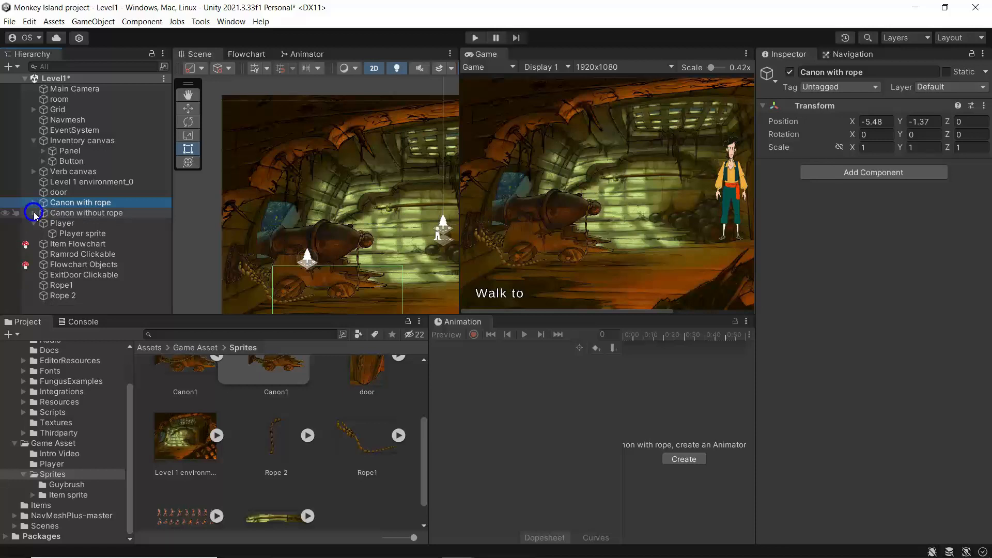
Step: Make Rope1 and Rope 2 children of the Canon without rope object
{"action": "left_click", "coordinate": [48, 285]}
{"action": "left_click", "coordinate": [63, 295], "text": "ctrl"}
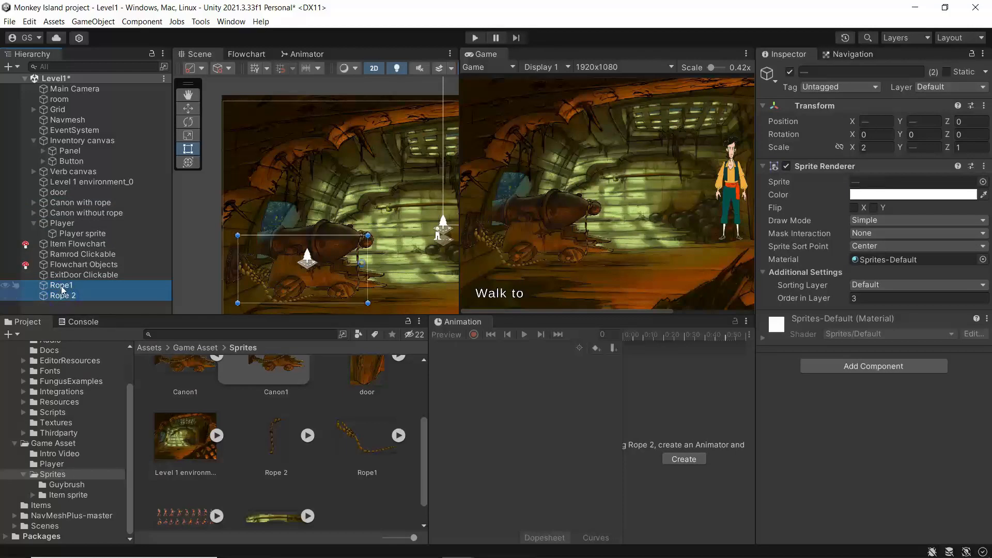
{"action": "left_click_drag", "start_coordinate": [61, 287], "coordinate": [74, 214]}
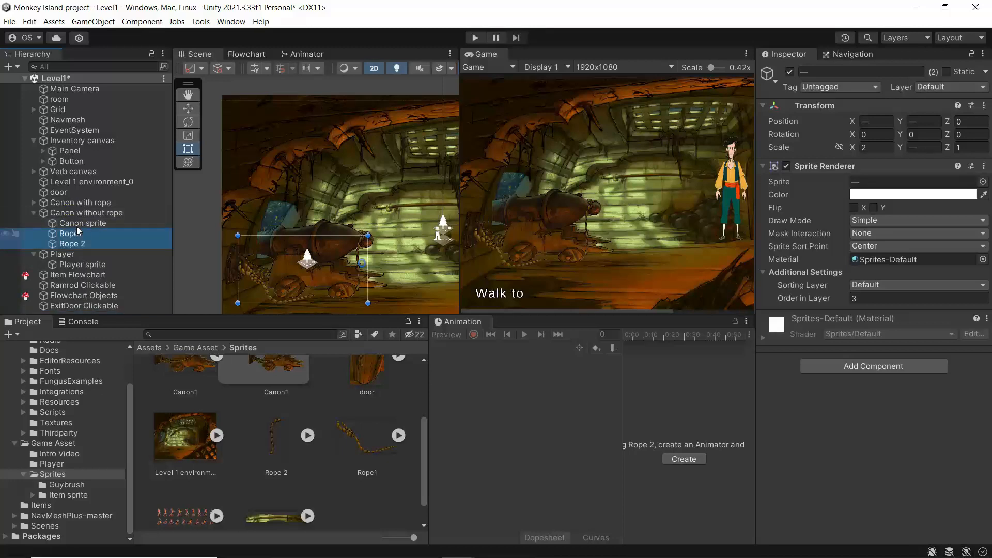
{"action": "left_click", "coordinate": [35, 212]}
Step: Toggle Canon without rope repeatedly to compare both cannon versions, and leave the object deactivated
{"action": "left_click", "coordinate": [56, 213]}
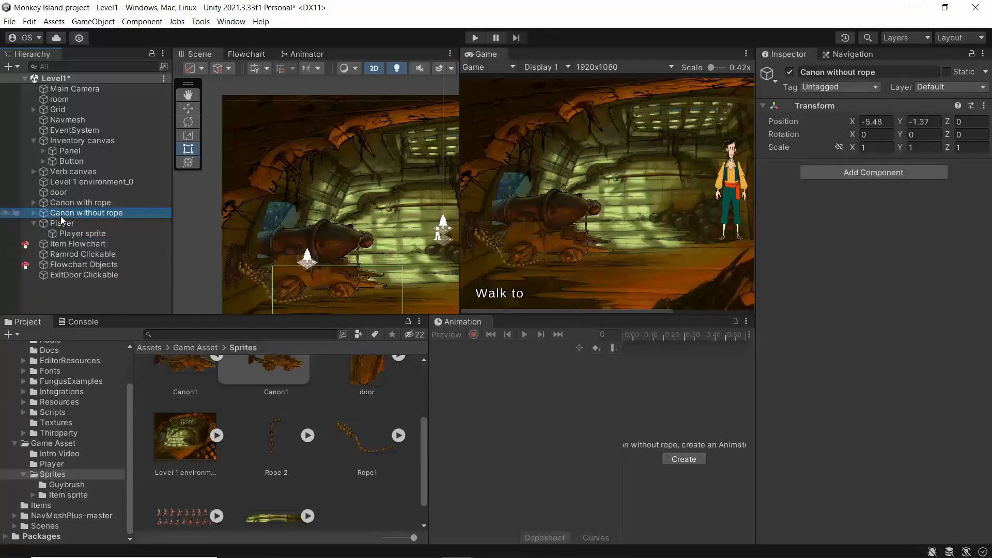
{"action": "left_click", "coordinate": [789, 72]}
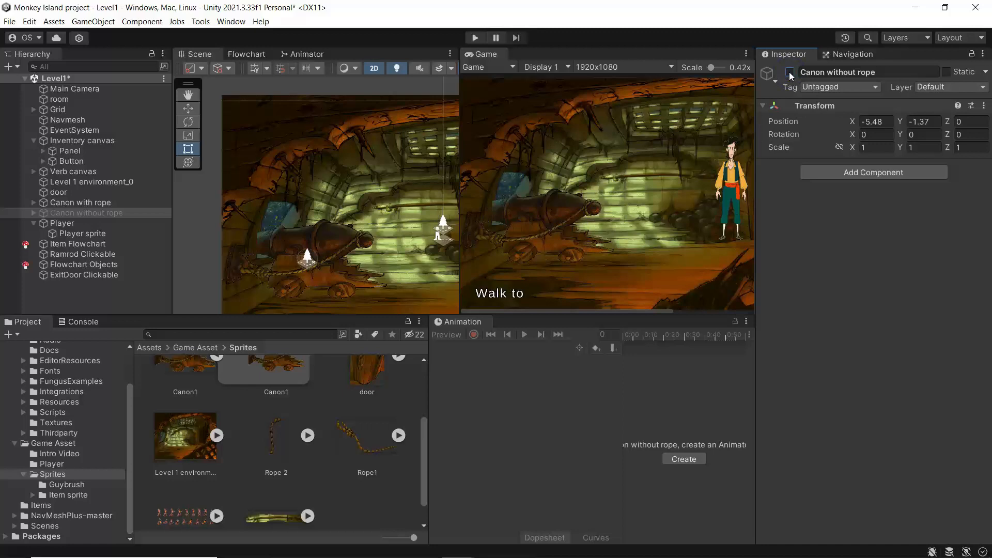
{"action": "left_click", "coordinate": [789, 72]}
{"action": "left_click", "coordinate": [789, 72]}
{"action": "left_click", "coordinate": [789, 72]}
{"action": "left_click", "coordinate": [789, 72]}
{"action": "left_click", "coordinate": [789, 73]}
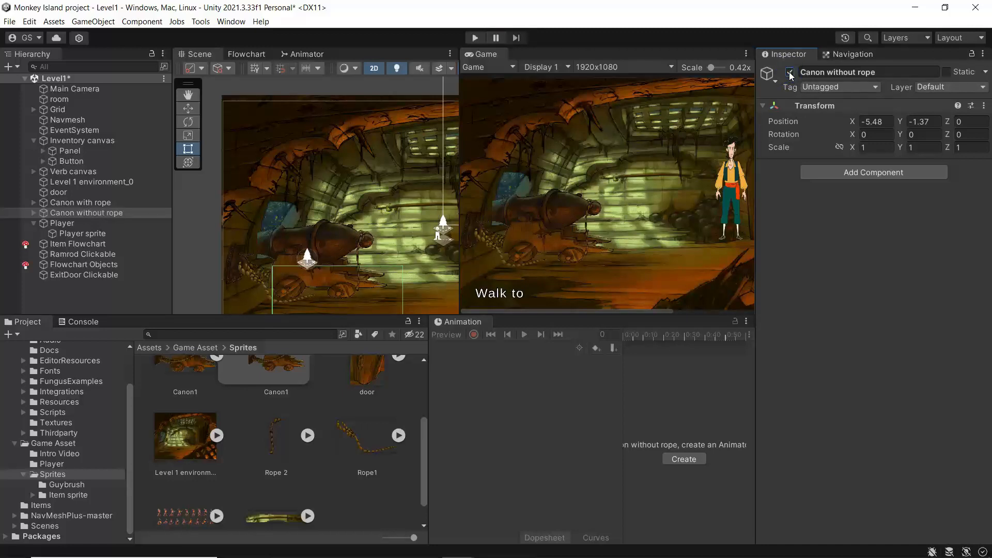
{"action": "left_click", "coordinate": [789, 72]}
{"action": "left_click", "coordinate": [789, 72]}
{"action": "left_click", "coordinate": [789, 73]}
{"action": "left_click", "coordinate": [789, 72]}
{"action": "left_click", "coordinate": [789, 72]}
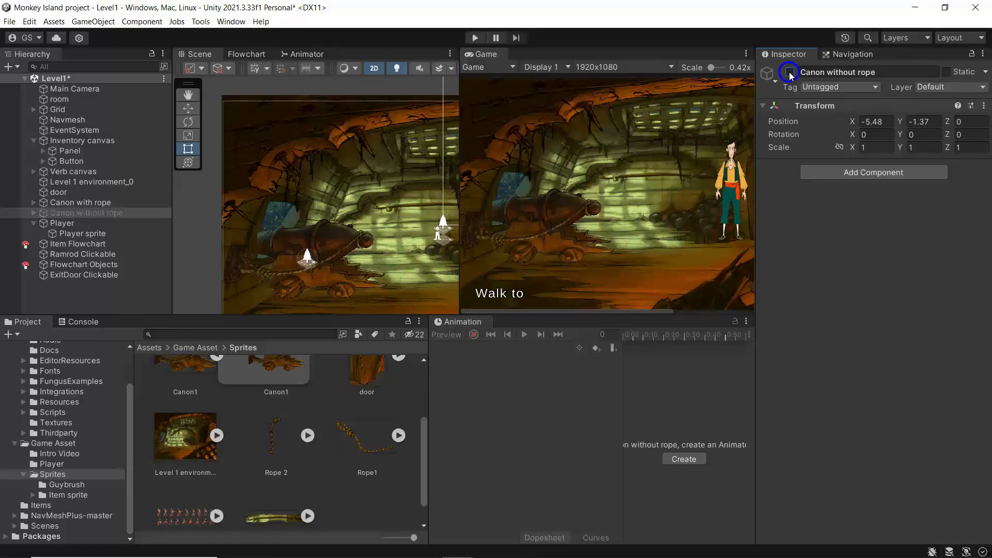
{"action": "left_click", "coordinate": [789, 72]}
{"action": "left_click", "coordinate": [789, 73]}
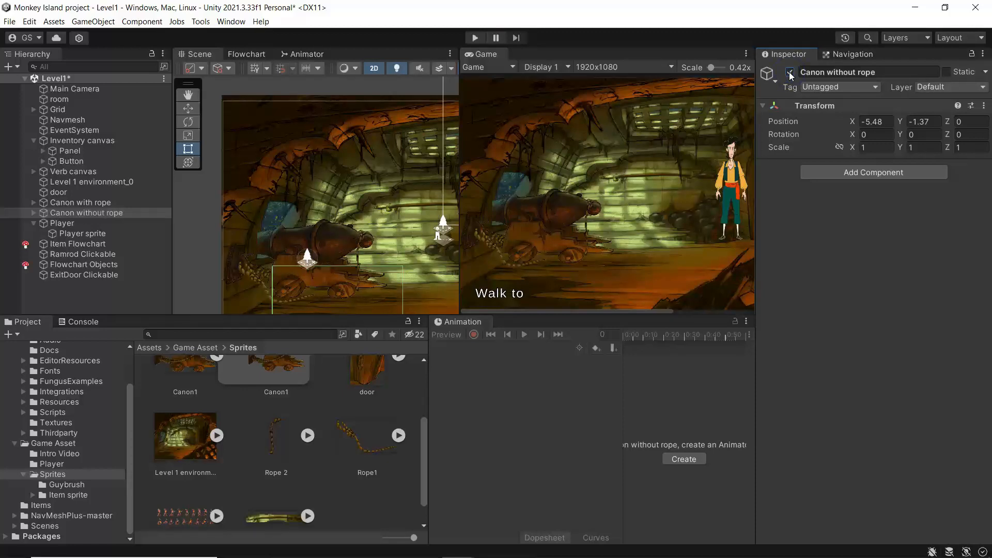
{"action": "left_click", "coordinate": [788, 72]}
{"action": "left_click", "coordinate": [789, 73]}
{"action": "left_click", "coordinate": [789, 72]}
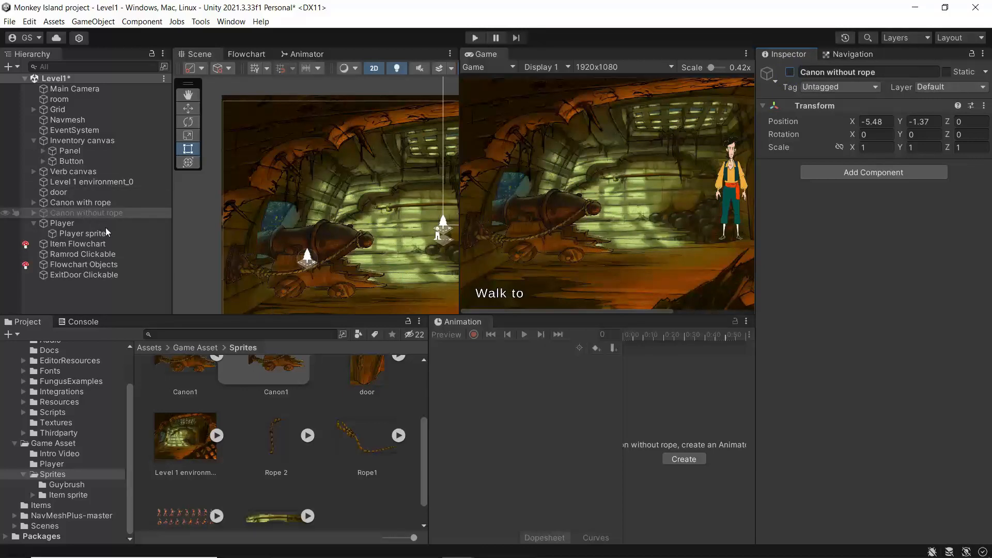
Step: Add a Clickable 2D component to the Canon sprite under Canon with rope
{"action": "left_click", "coordinate": [110, 203]}
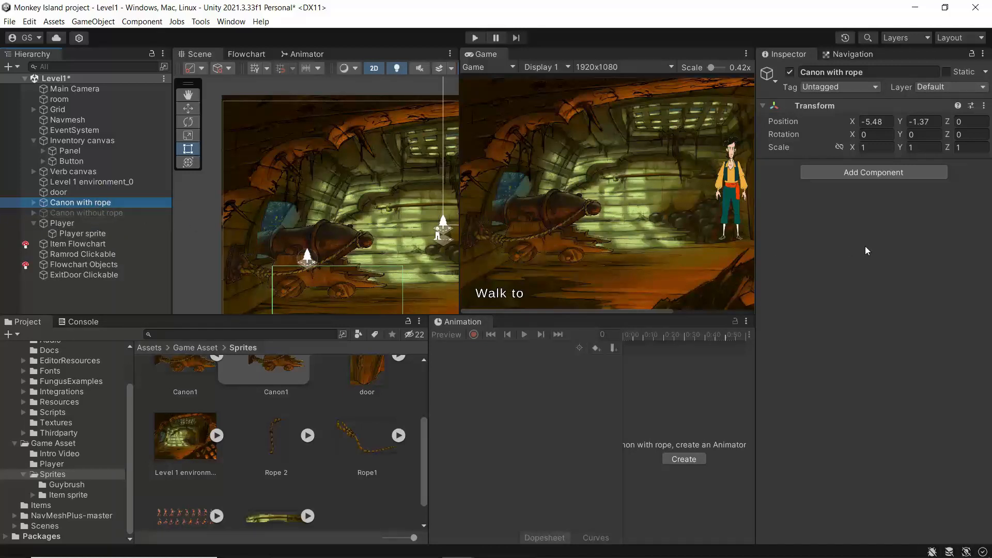
{"action": "left_click", "coordinate": [33, 203]}
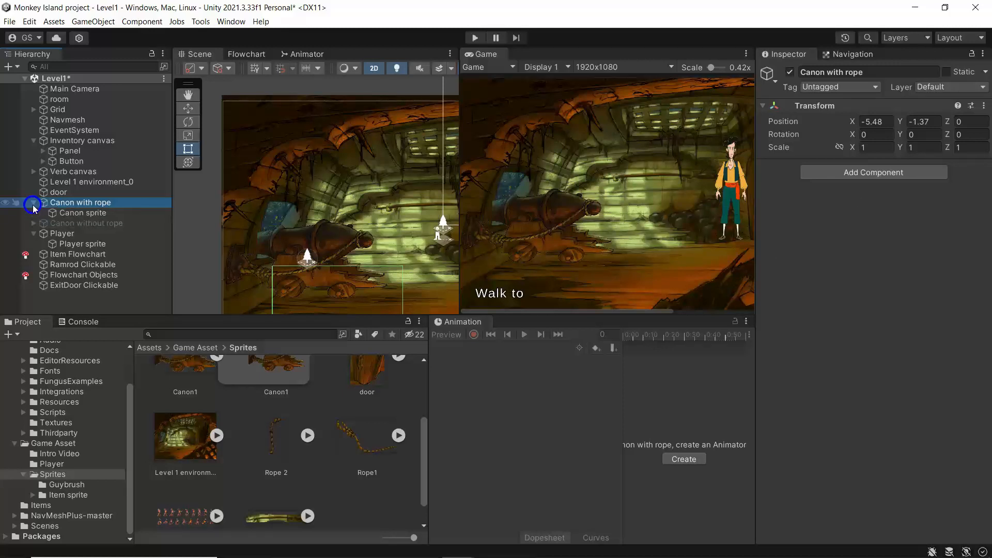
{"action": "left_click", "coordinate": [63, 212]}
{"action": "scroll", "coordinate": [888, 374], "scroll_direction": "down", "scroll_amount": 3}
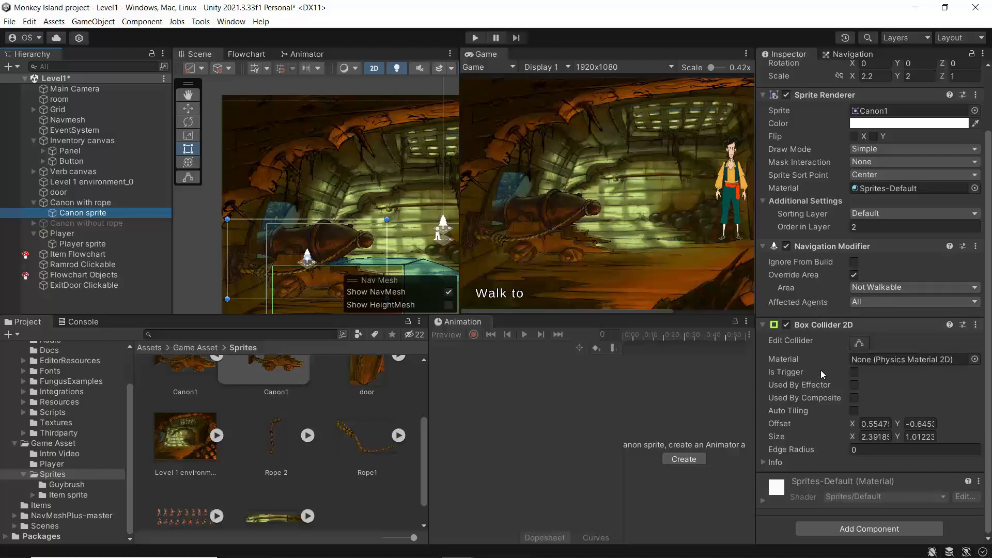
{"action": "left_click", "coordinate": [878, 529]}
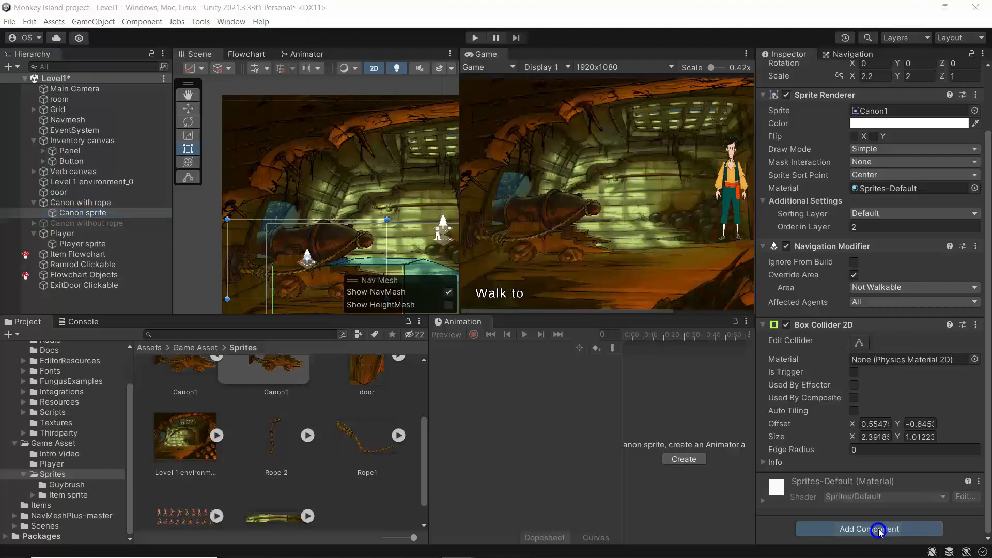
{"action": "type", "text": "c"}
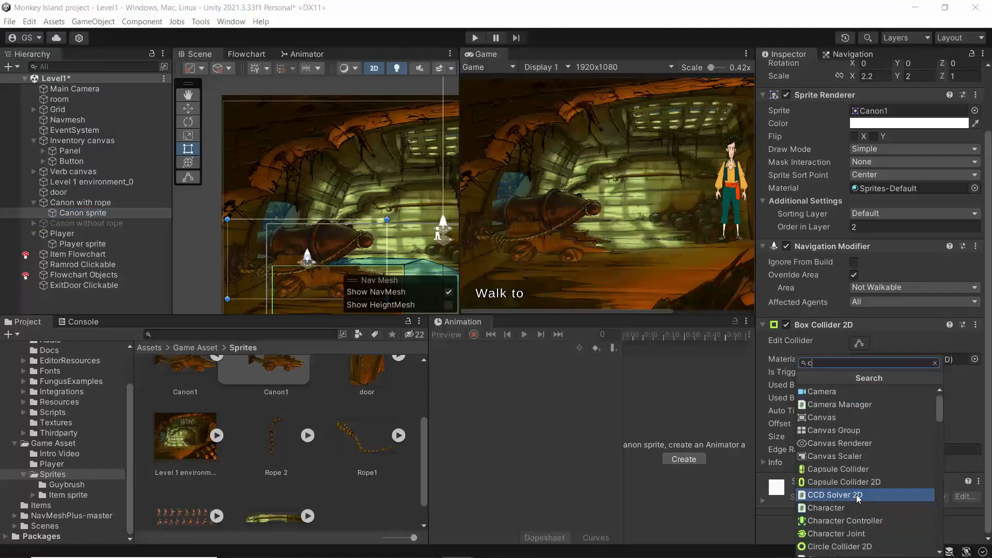
{"action": "type", "text": "l"}
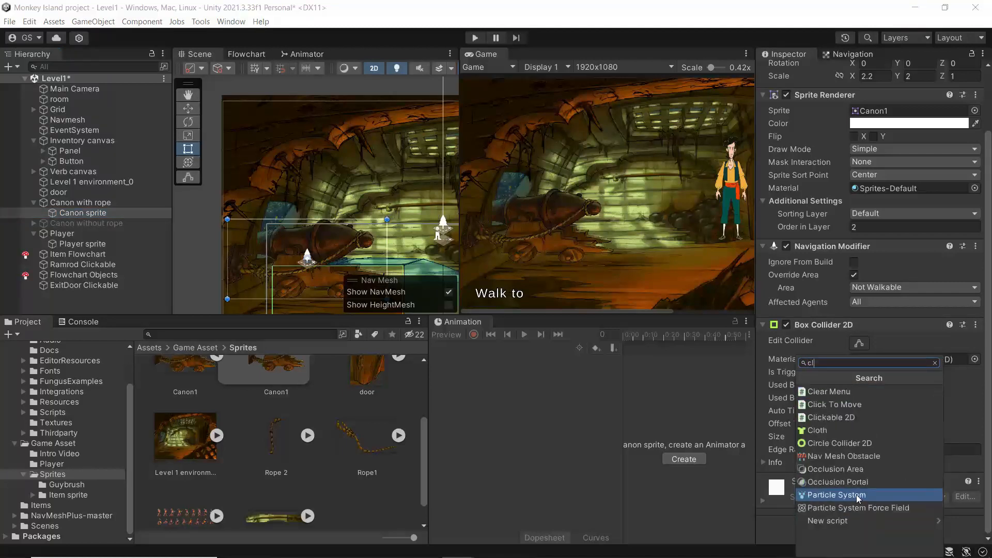
{"action": "left_click", "coordinate": [823, 417]}
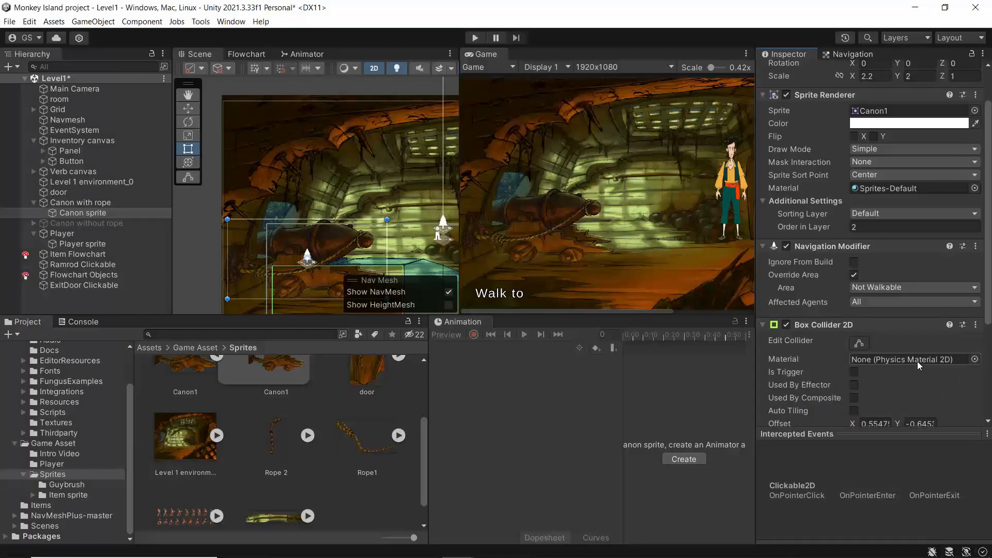
Step: Set the roped cannon's clickable name to Canon and its activate distance to 3
{"action": "scroll", "coordinate": [918, 366], "scroll_direction": "down", "scroll_amount": 5}
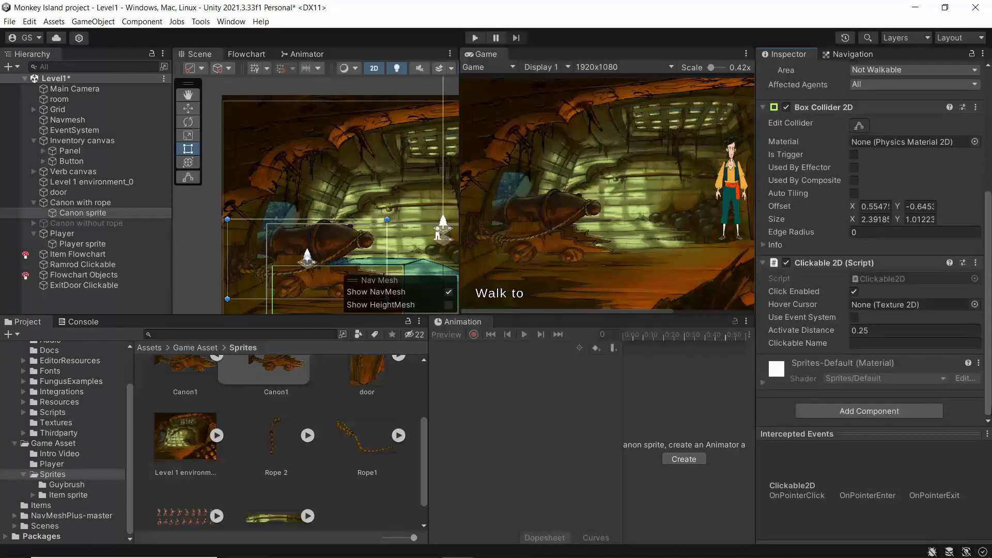
{"action": "left_click", "coordinate": [878, 344]}
{"action": "type", "text": "Canon"}
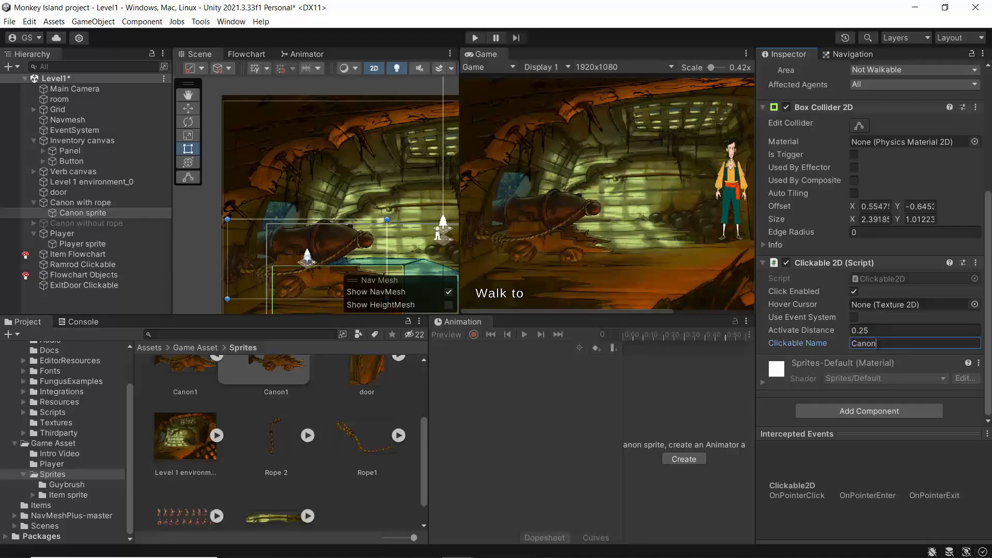
{"action": "left_click", "coordinate": [881, 331]}
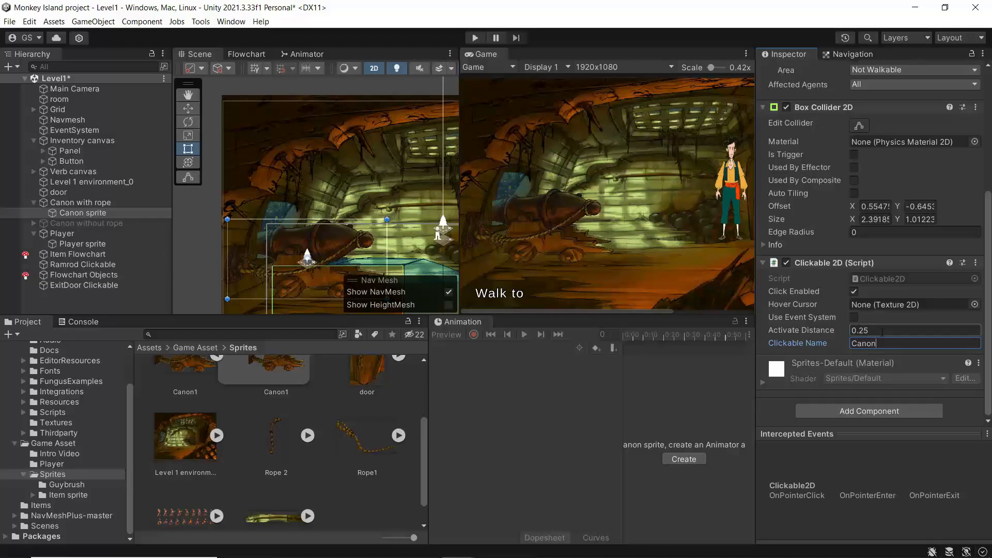
{"action": "type", "text": "3"}
Step: Assign the Red Cross mouse icon texture as the roped cannon's hover cursor
{"action": "left_click", "coordinate": [974, 304]}
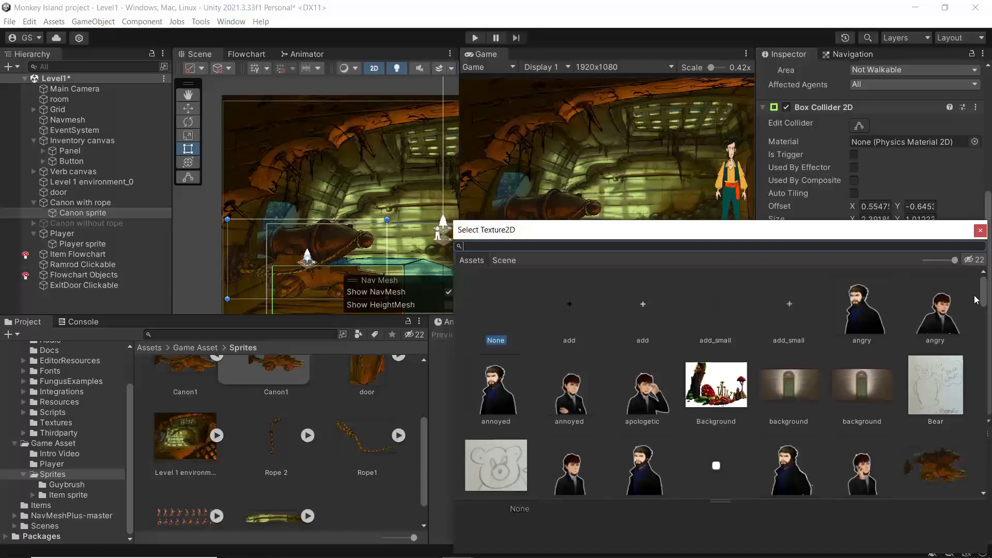
{"action": "left_click", "coordinate": [983, 287]}
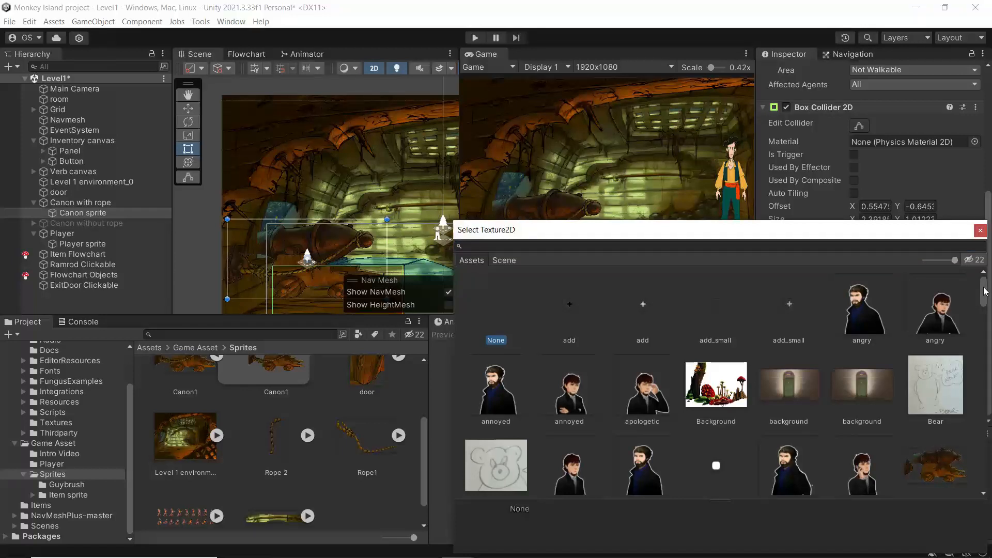
{"action": "mouse_move", "coordinate": [983, 288]}
{"action": "left_mouse_down"}
{"action": "mouse_move", "coordinate": [983, 308]}
{"action": "mouse_move", "coordinate": [983, 287]}
{"action": "left_mouse_up"}
{"action": "type", "text": "cr"}
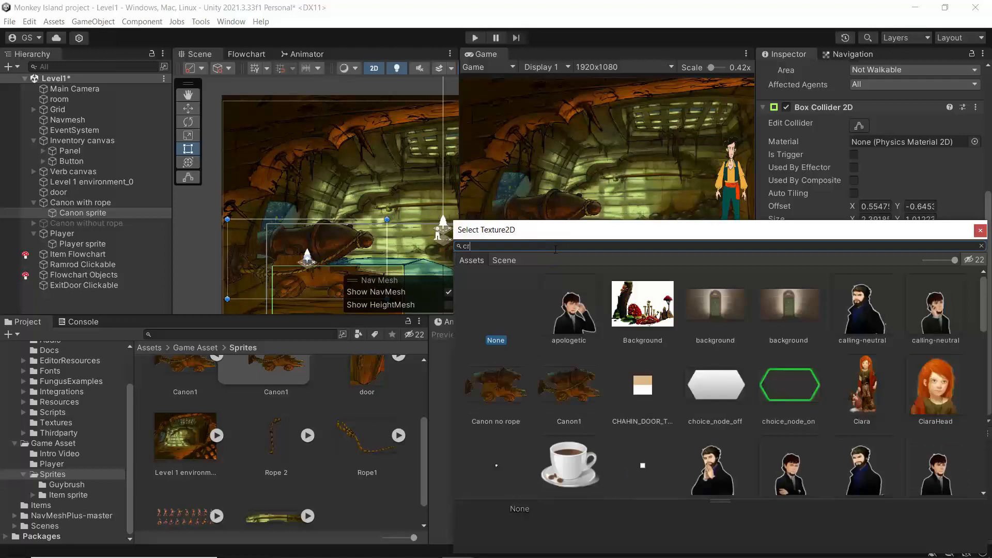
{"action": "left_click", "coordinate": [702, 303]}
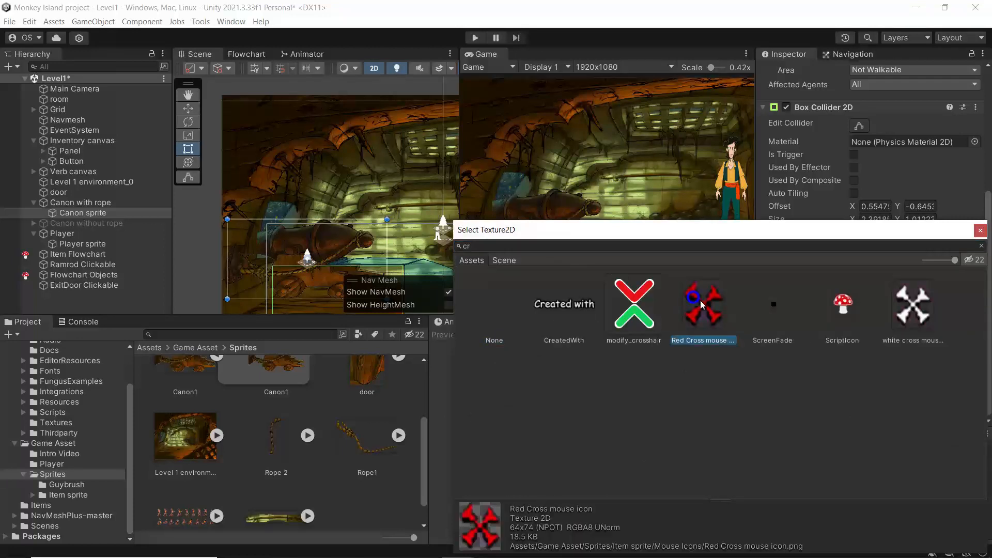
{"action": "left_click", "coordinate": [980, 230]}
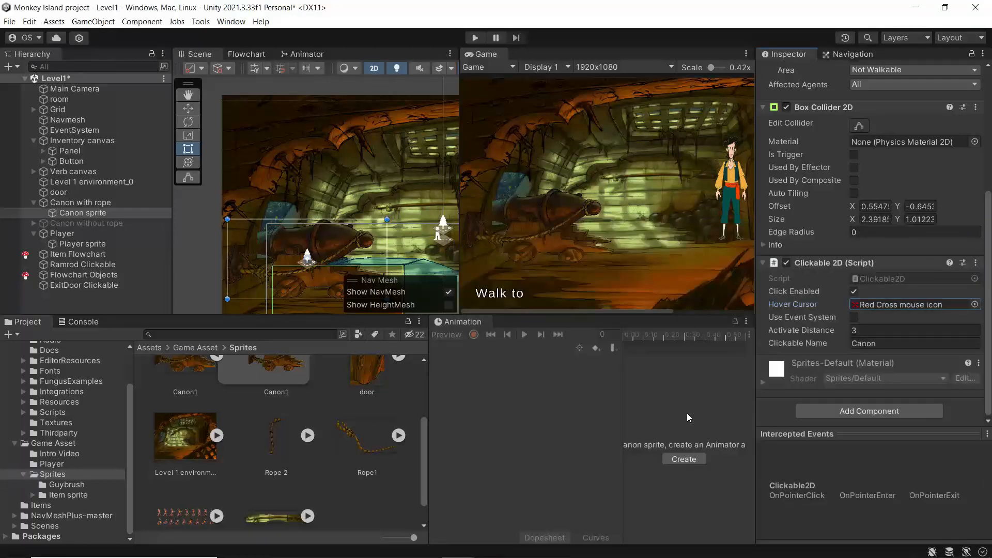
Step: Add a Clickable 2D component to the Canon sprite under Canon without rope
{"action": "left_click", "coordinate": [32, 223]}
{"action": "left_click", "coordinate": [83, 232]}
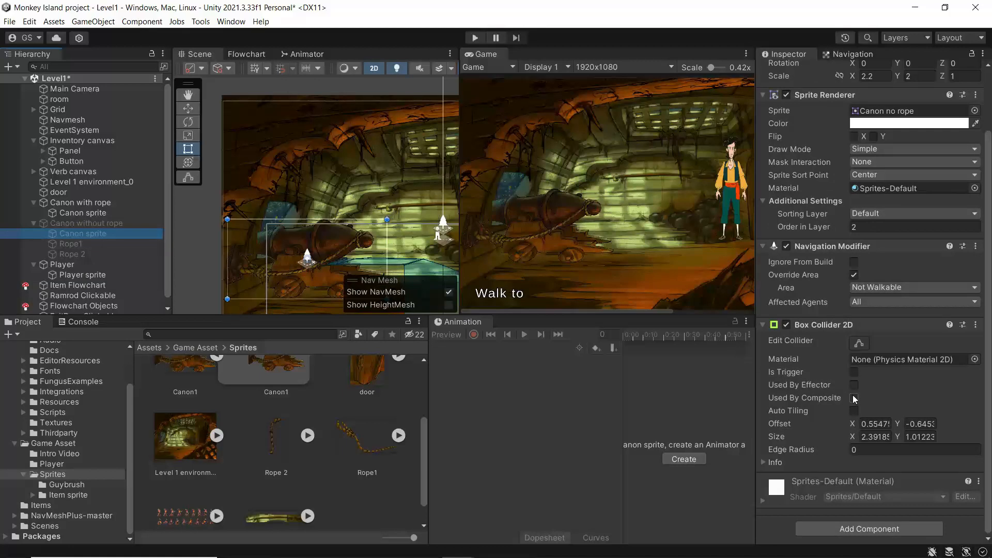
{"action": "left_click", "coordinate": [865, 528]}
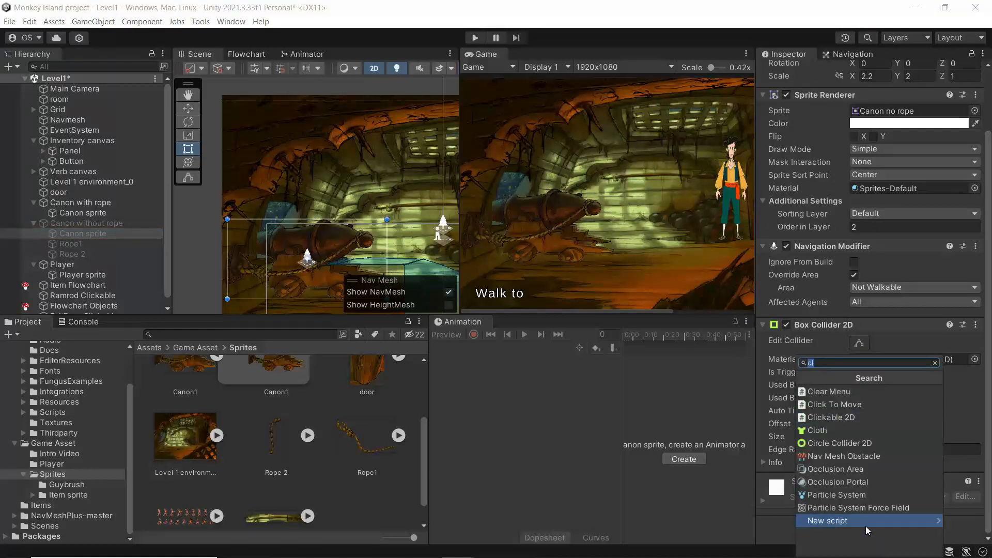
{"action": "left_click", "coordinate": [832, 417]}
Step: Give the rope-free cannon's Clickable 2D the Red Cross mouse icon as hover cursor and an activate distance of 3
{"action": "scroll", "coordinate": [858, 373], "scroll_direction": "down", "scroll_amount": 5}
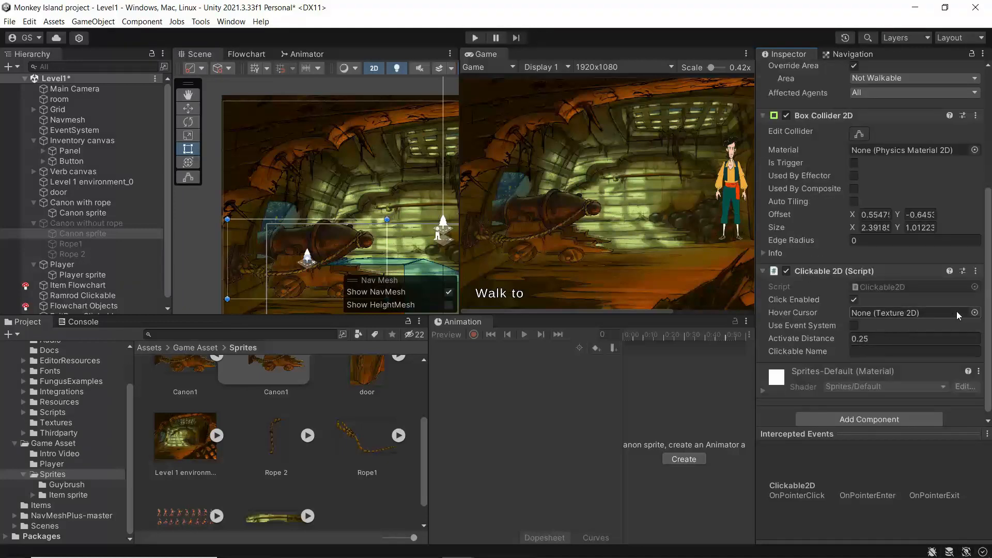
{"action": "left_click", "coordinate": [974, 313]}
{"action": "type", "text": "cr"}
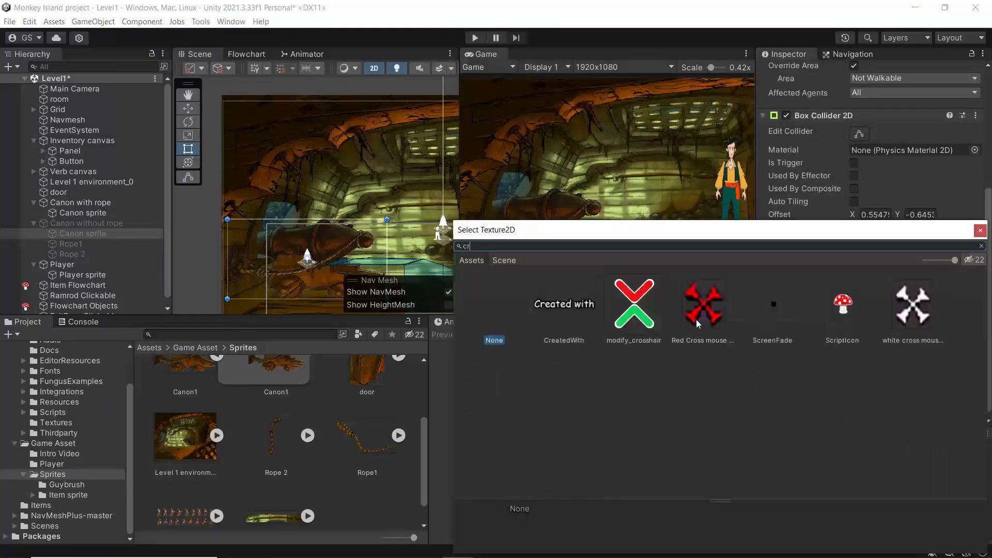
{"action": "left_click", "coordinate": [703, 305]}
{"action": "left_click", "coordinate": [980, 231]}
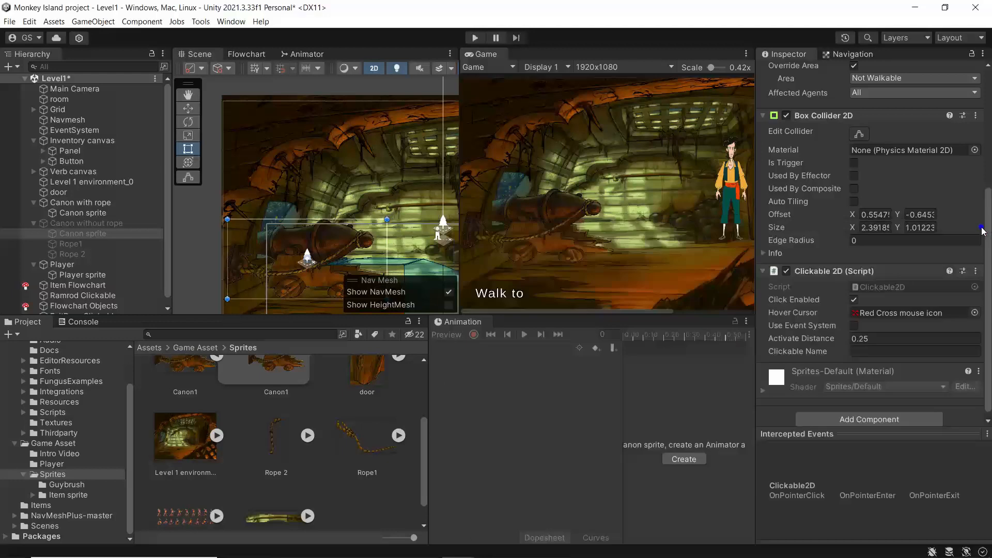
{"action": "left_click", "coordinate": [875, 338]}
{"action": "type", "text": "3"}
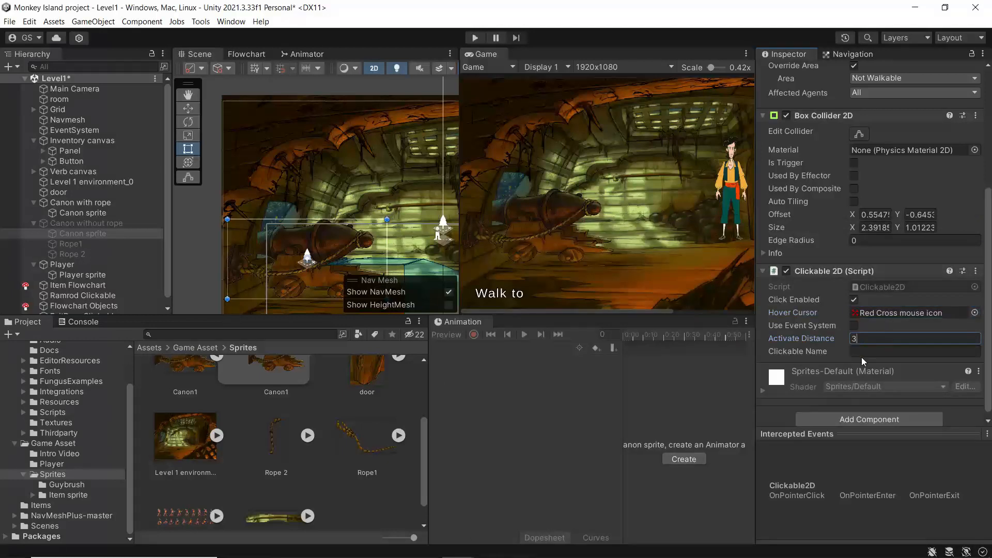
Step: Set the rope-free cannon's clickable name to Canon
{"action": "left_click", "coordinate": [862, 351]}
{"action": "type", "text": "Canon"}
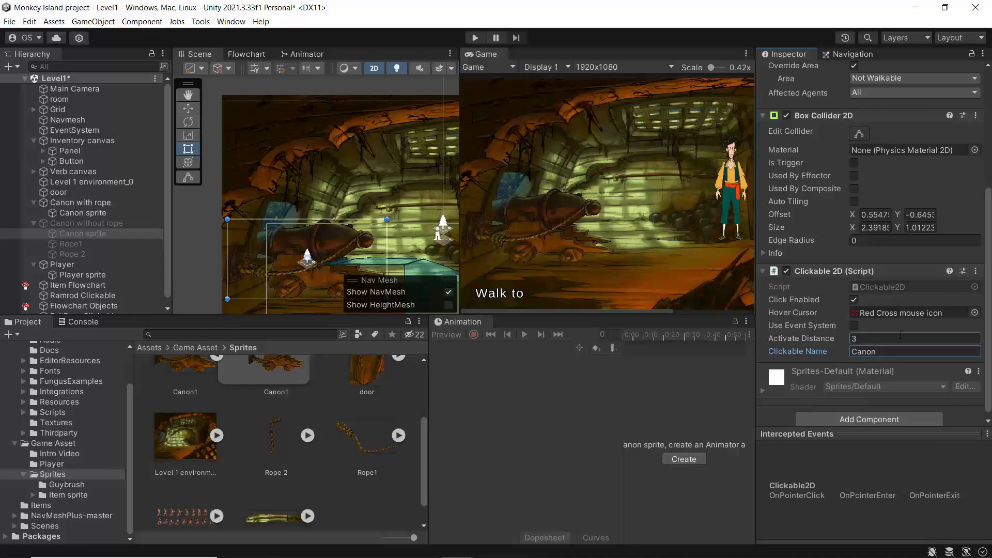
{"action": "left_click", "coordinate": [988, 321]}
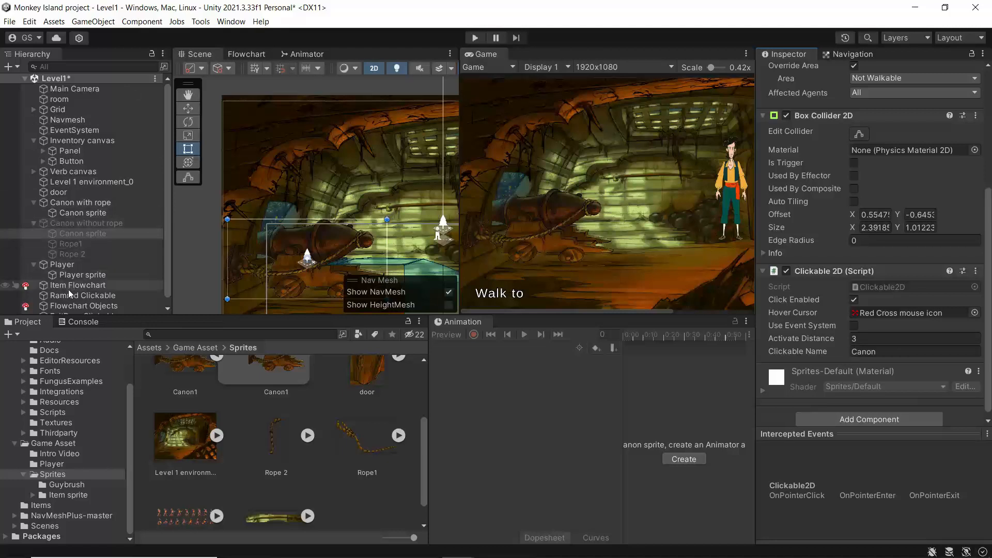
Step: Open the Flowchart Objects flowchart and enlarge its viewing area to show all blocks
{"action": "scroll", "coordinate": [68, 290], "scroll_direction": "down", "scroll_amount": 1}
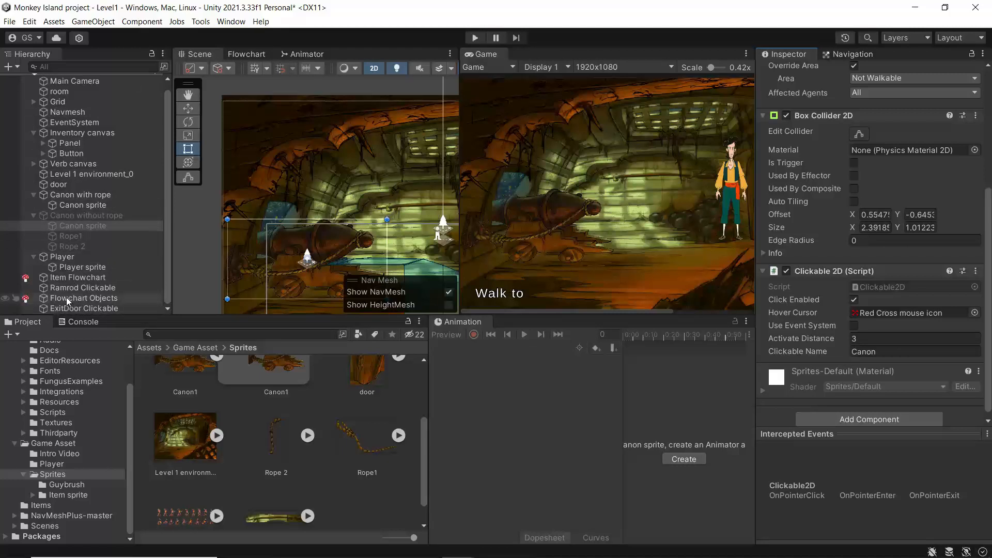
{"action": "left_click", "coordinate": [66, 297]}
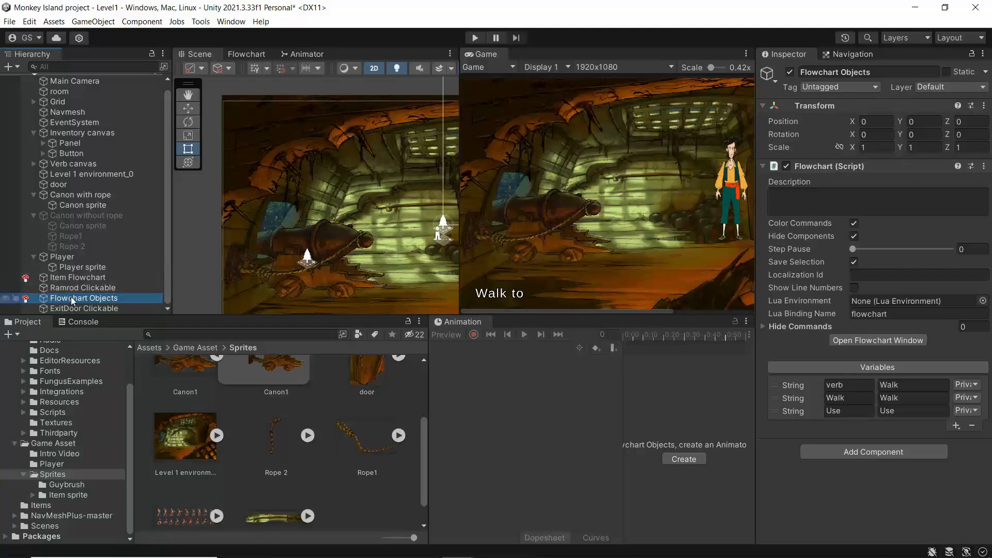
{"action": "left_click", "coordinate": [237, 51]}
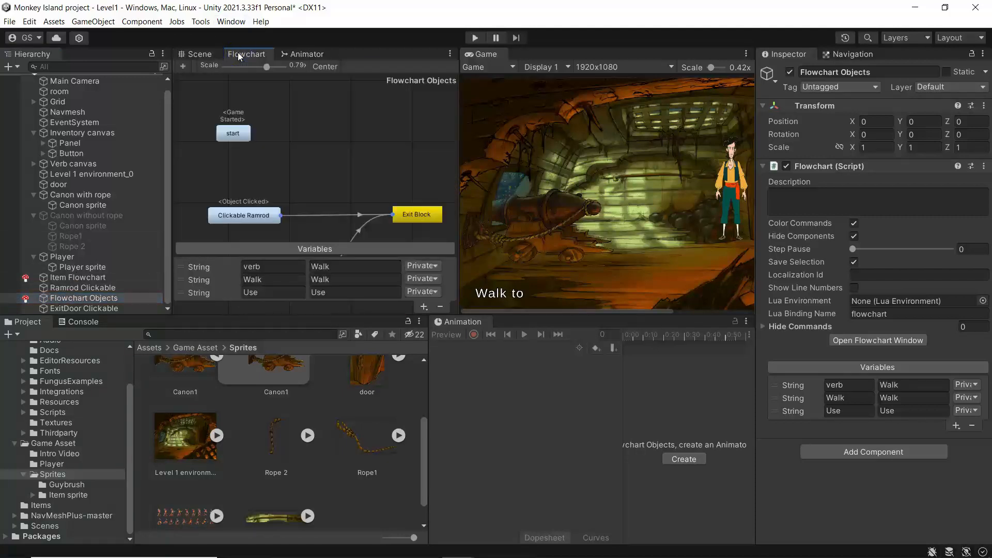
{"action": "scroll", "coordinate": [321, 185], "scroll_direction": "down", "scroll_amount": 5}
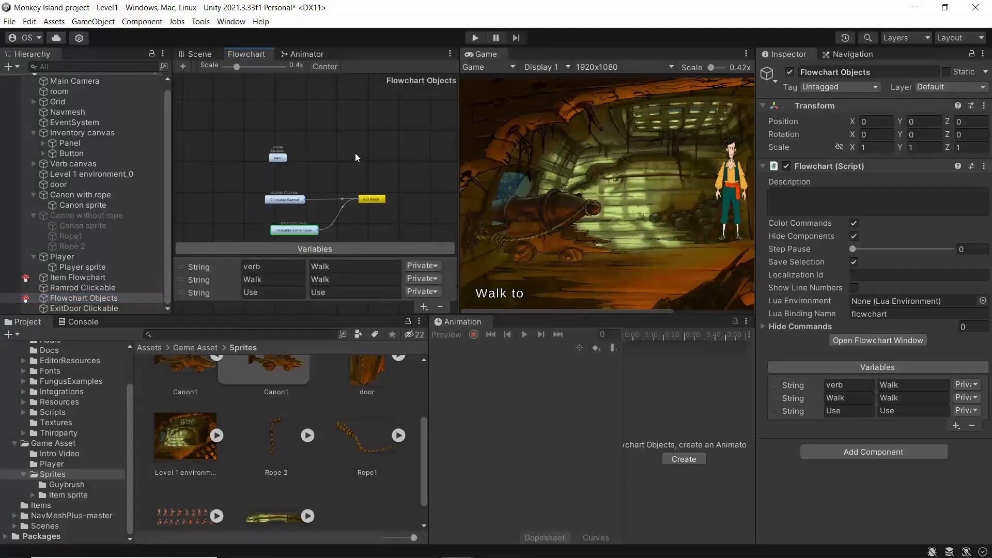
{"action": "middle_click_drag", "start_coordinate": [355, 154], "coordinate": [349, 110]}
{"action": "left_click_drag", "start_coordinate": [509, 310], "coordinate": [525, 449]}
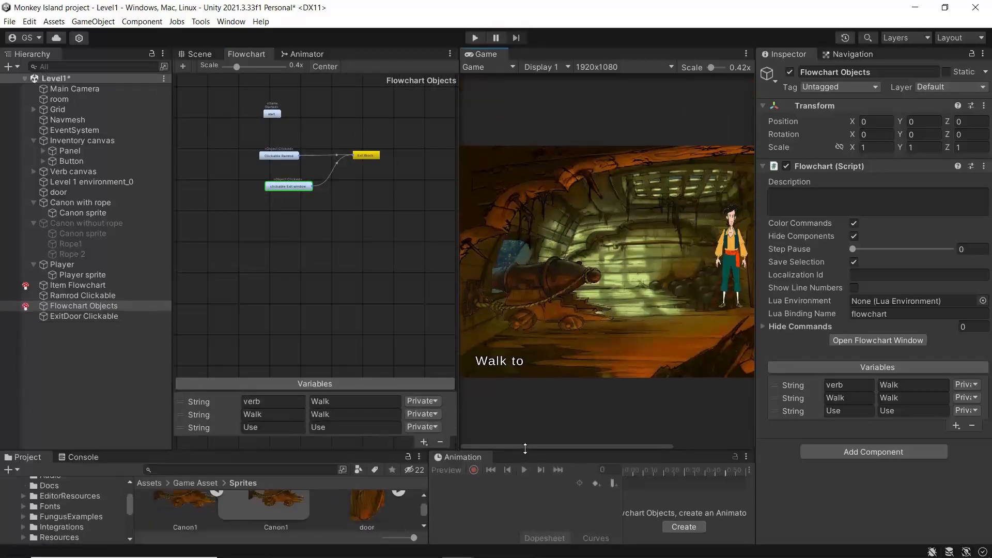
{"action": "scroll", "coordinate": [369, 185], "scroll_direction": "up", "scroll_amount": 4}
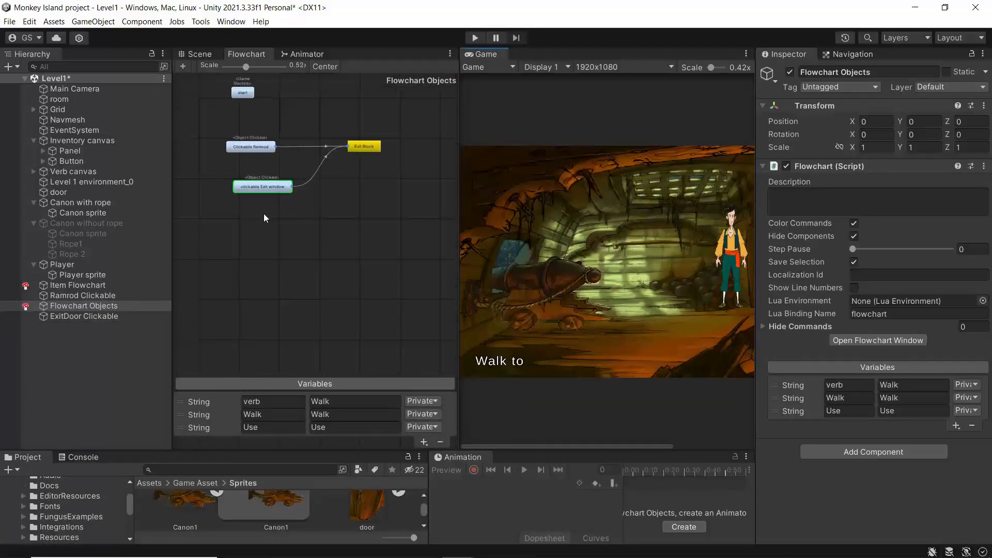
{"action": "middle_click_drag", "start_coordinate": [264, 215], "coordinate": [290, 234]}
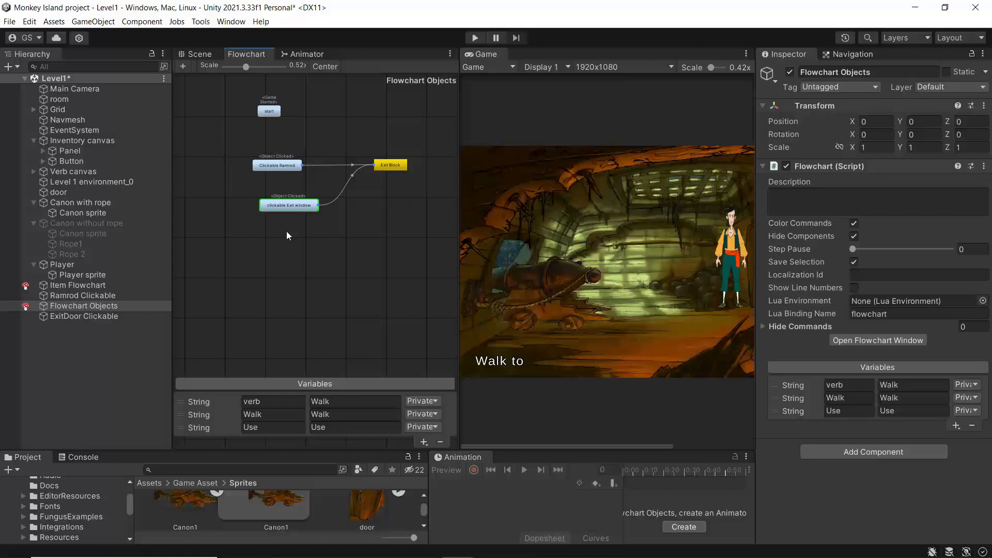
Step: Duplicate the Clickable Ramrod block and place the copy below the clickable Exit window block
{"action": "left_click", "coordinate": [272, 164]}
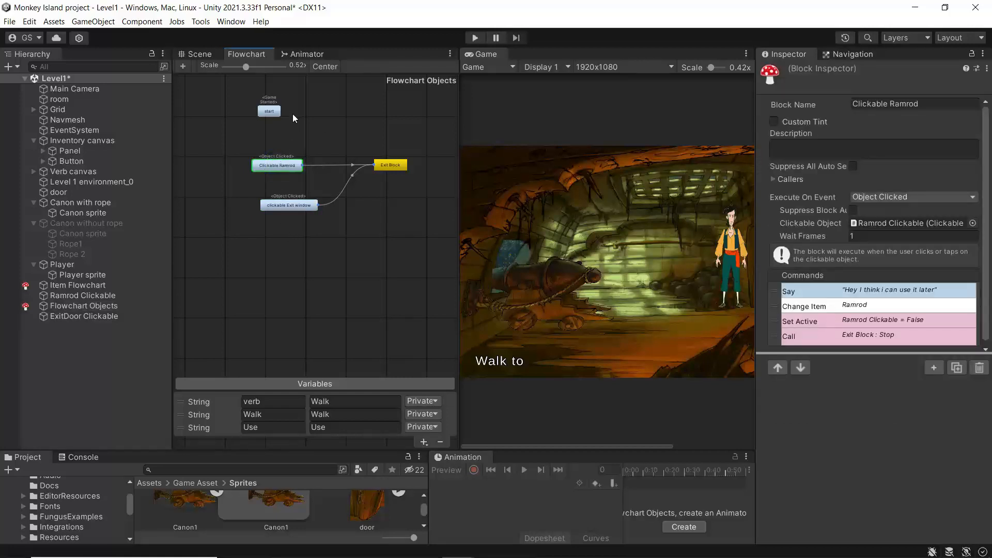
{"action": "right_click", "coordinate": [271, 167]}
{"action": "left_click", "coordinate": [297, 192]}
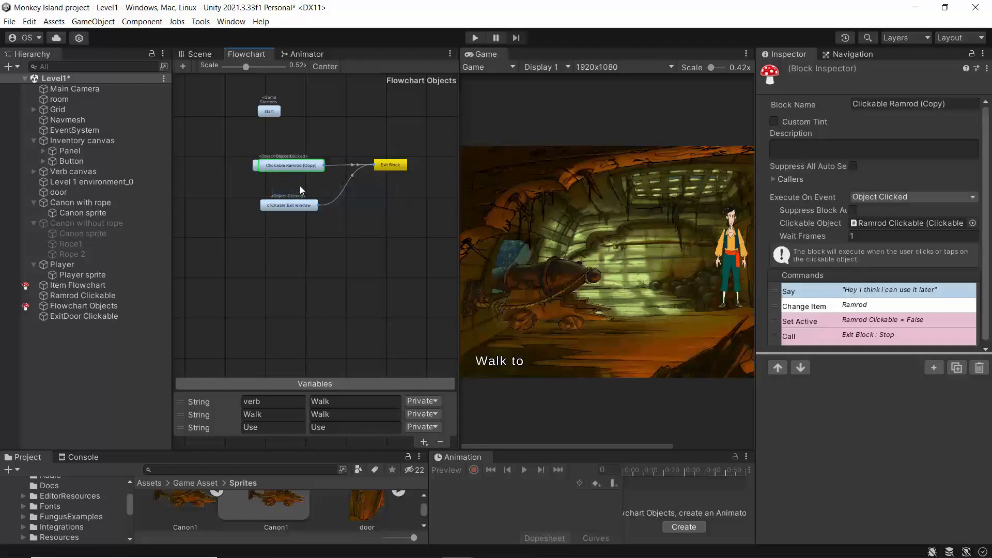
{"action": "left_click_drag", "start_coordinate": [299, 169], "coordinate": [284, 252]}
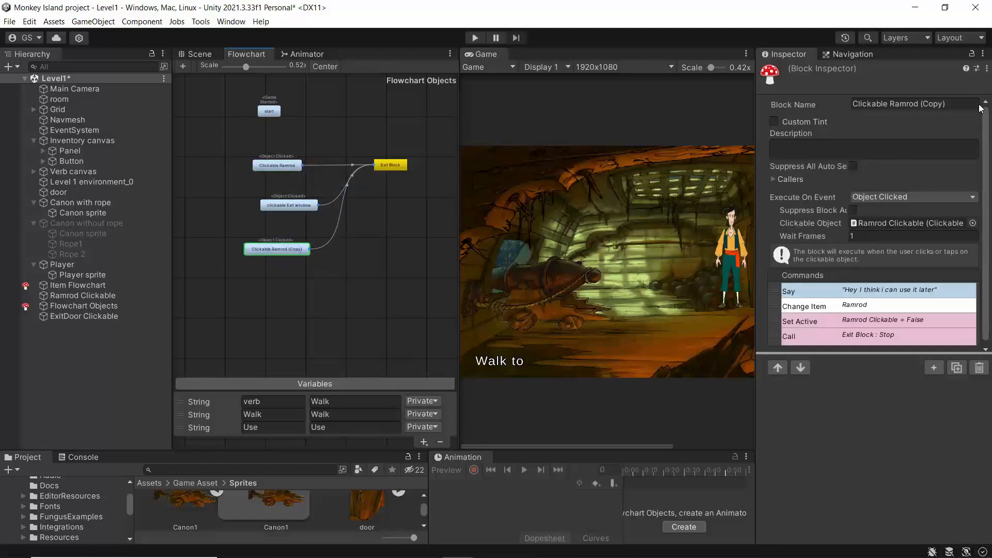
Step: Rename the copied block Clickable Canon with rope and assign the Canon sprite under Canon with rope as its clickable object
{"action": "left_click_drag", "start_coordinate": [978, 106], "coordinate": [895, 102]}
{"action": "type", "text": "Canon"}
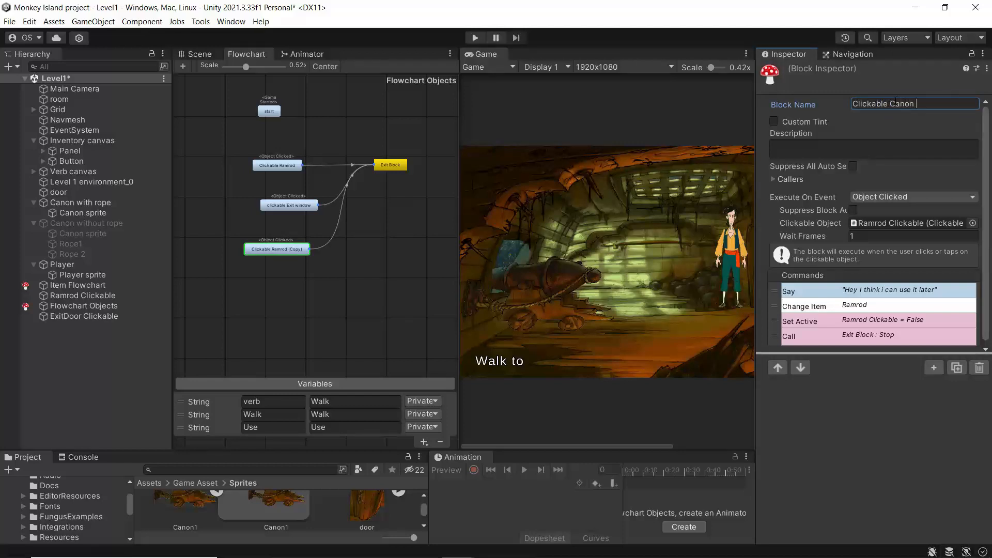
{"action": "type", "text": " with rope"}
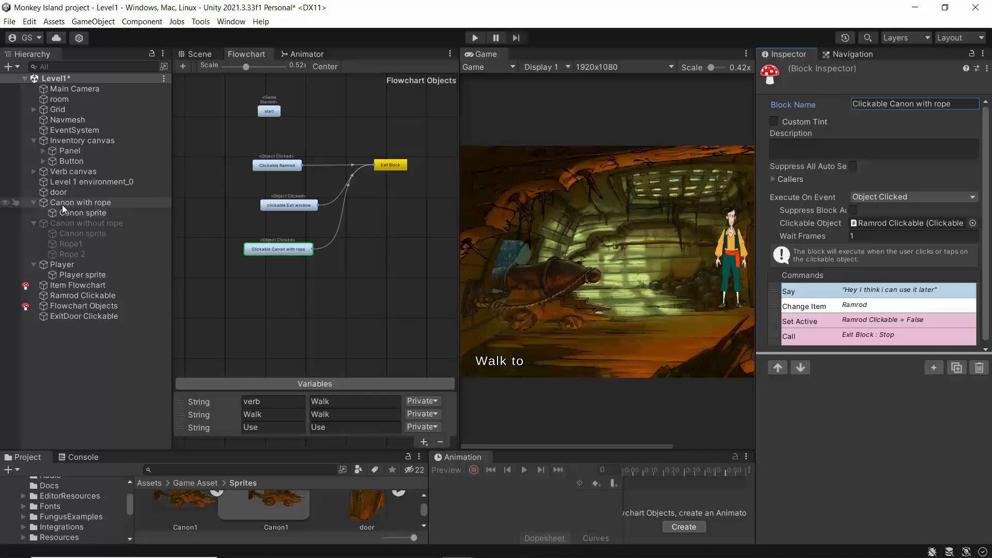
{"action": "left_click_drag", "start_coordinate": [61, 203], "coordinate": [860, 222]}
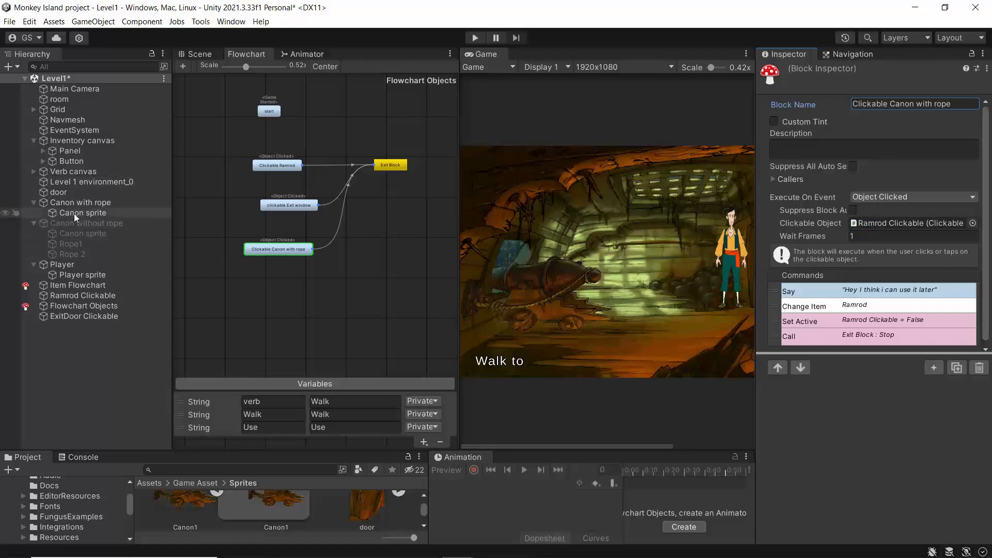
{"action": "left_click_drag", "start_coordinate": [73, 213], "coordinate": [879, 226]}
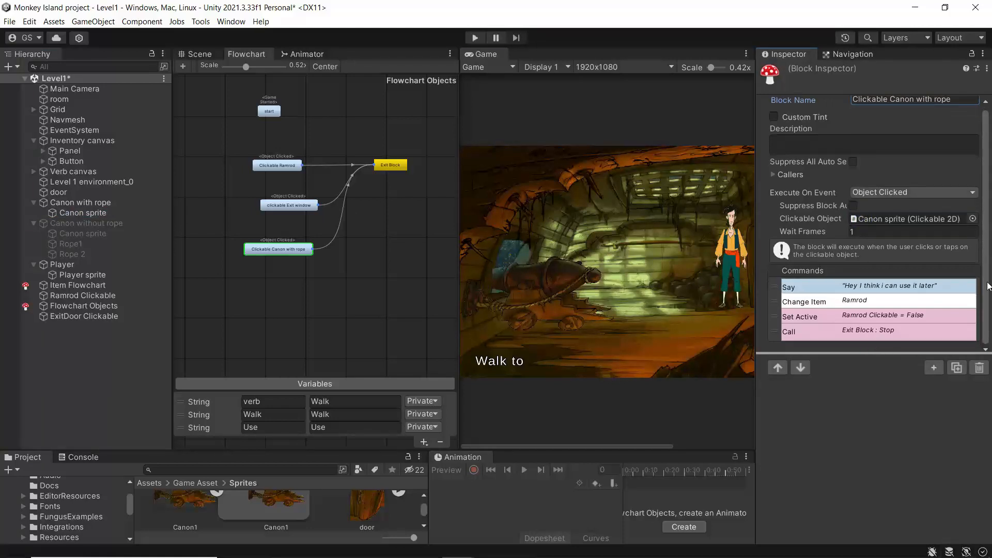
Step: Add an If command to the Clickable Canon with rope block and move it above the Say command
{"action": "left_click", "coordinate": [873, 291]}
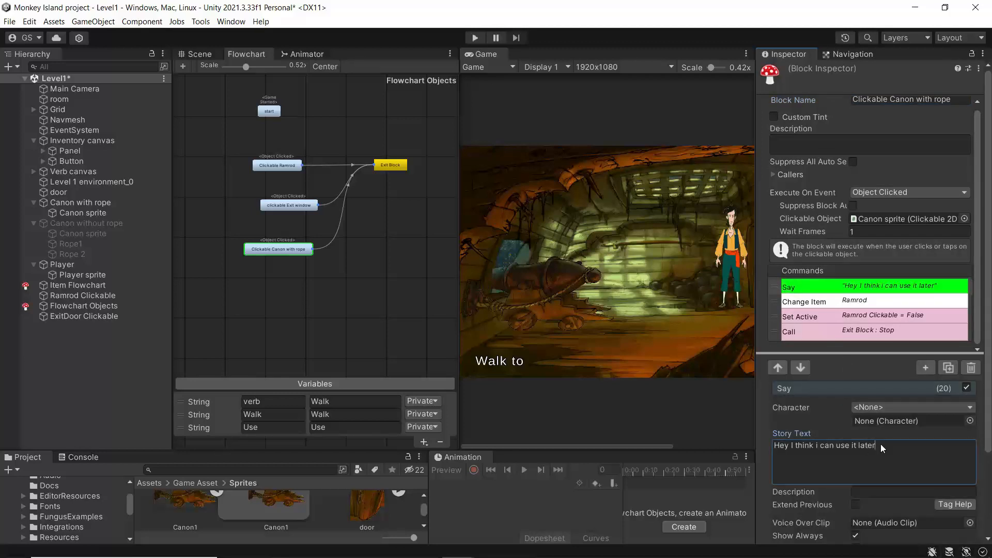
{"action": "left_click", "coordinate": [838, 450]}
{"action": "left_click", "coordinate": [924, 367]}
{"action": "type", "text": "i"}
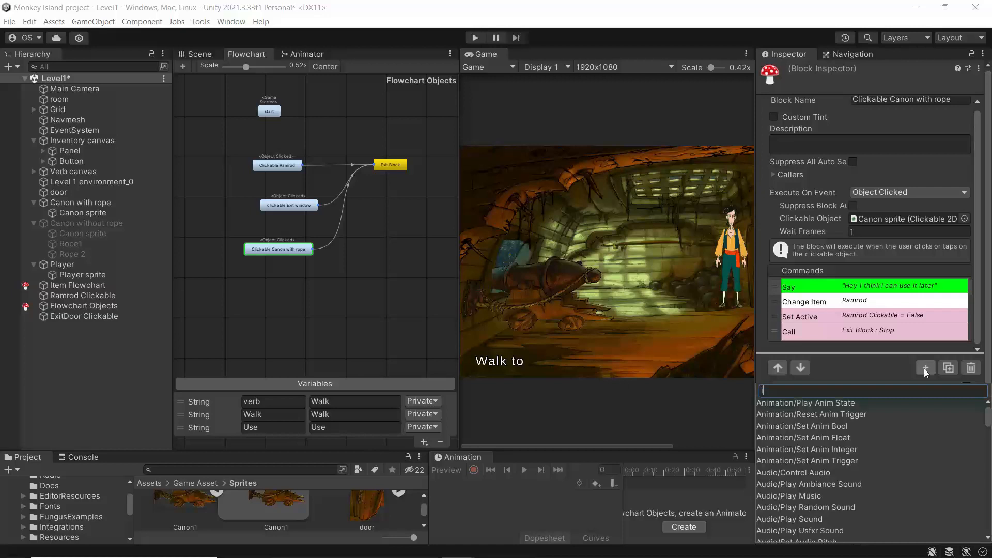
{"action": "type", "text": "f"}
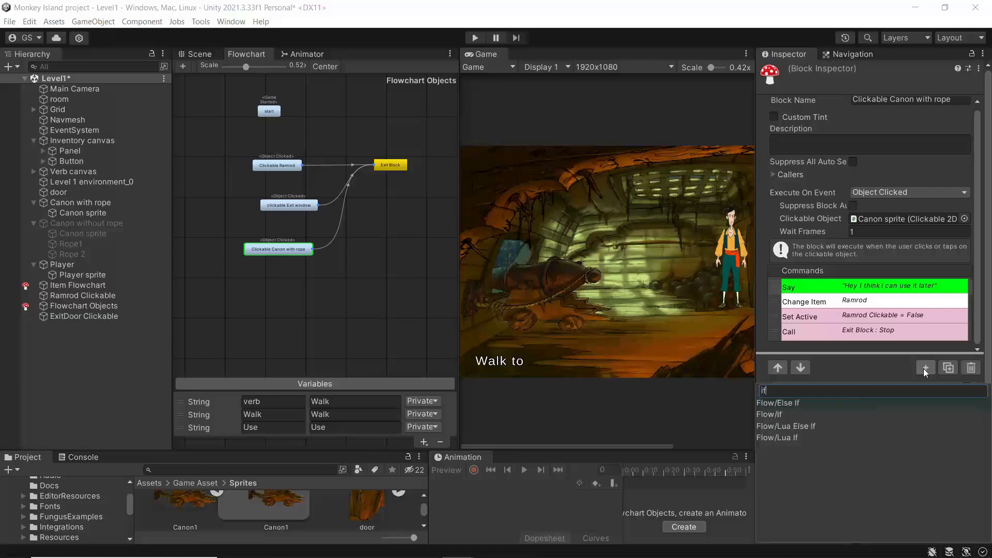
{"action": "left_click", "coordinate": [769, 414]}
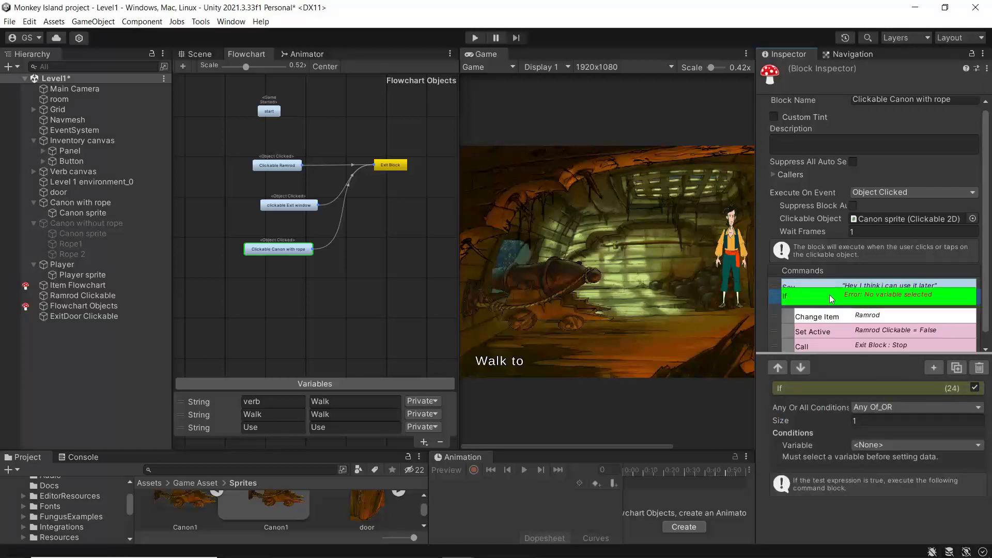
{"action": "left_click_drag", "start_coordinate": [831, 298], "coordinate": [830, 288]}
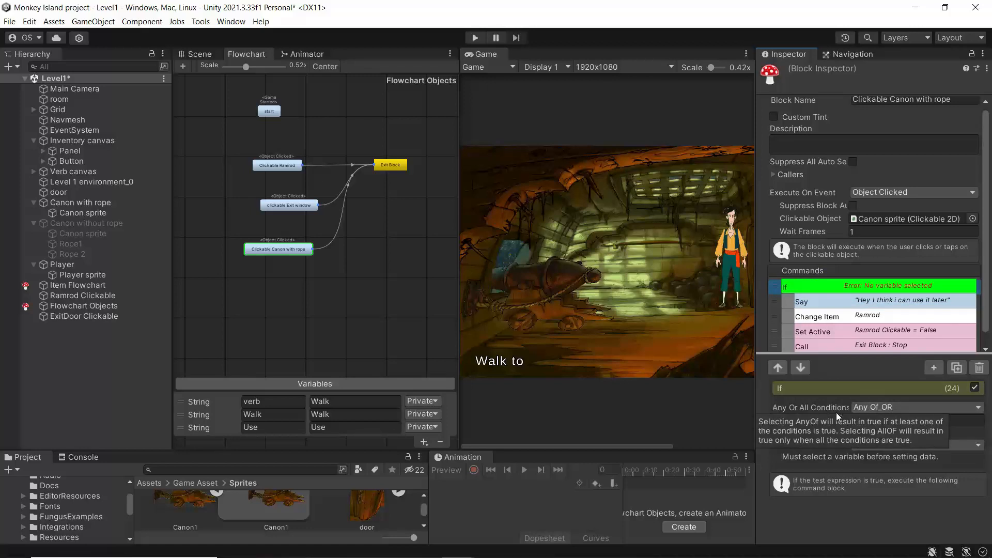
Step: Set the If condition to compare the verb variable as equal to Walk
{"action": "left_click", "coordinate": [861, 446]}
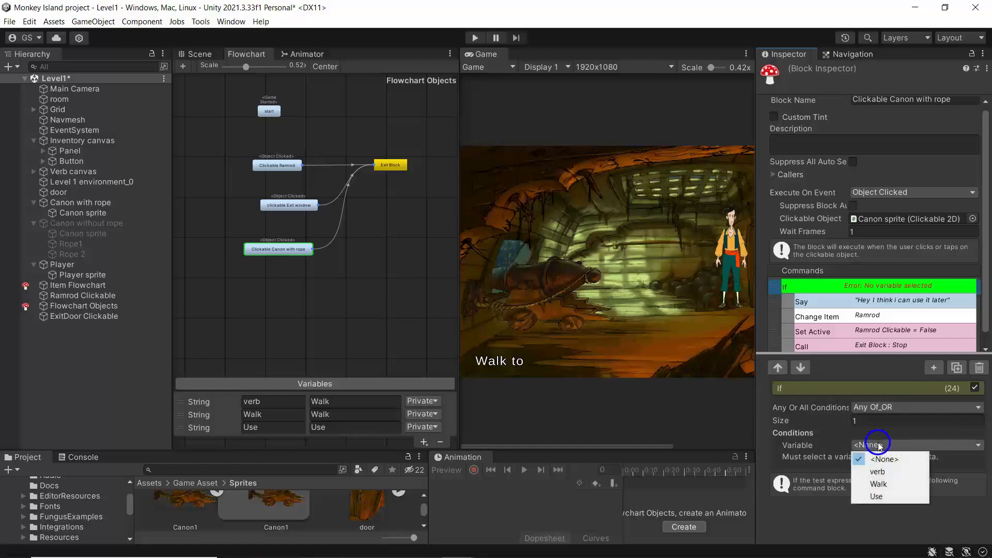
{"action": "left_click", "coordinate": [859, 472]}
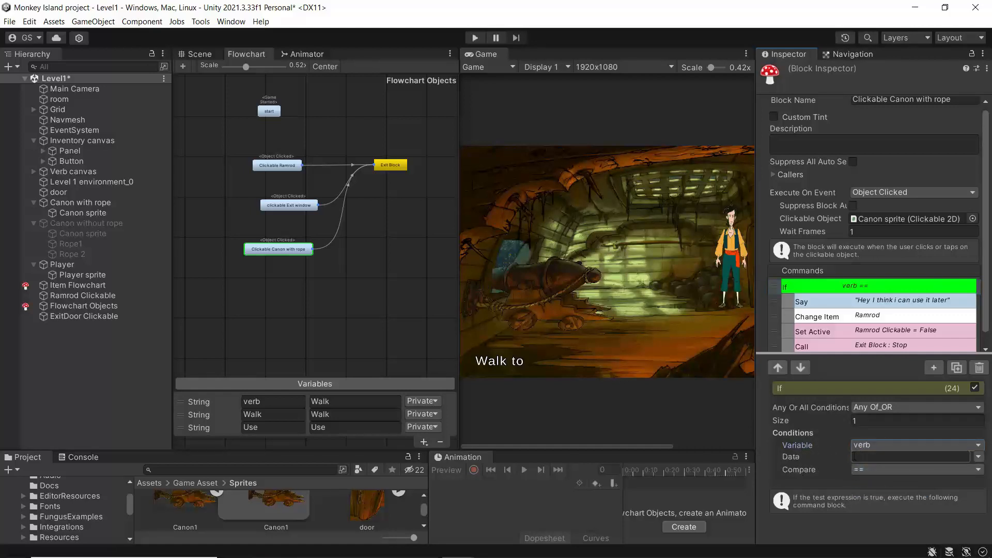
{"action": "left_click", "coordinate": [855, 456]}
{"action": "type", "text": "Walk"}
Step: Change the Say command's story text to "Hey i need first to find something to cut the rope"
{"action": "left_click", "coordinate": [882, 298]}
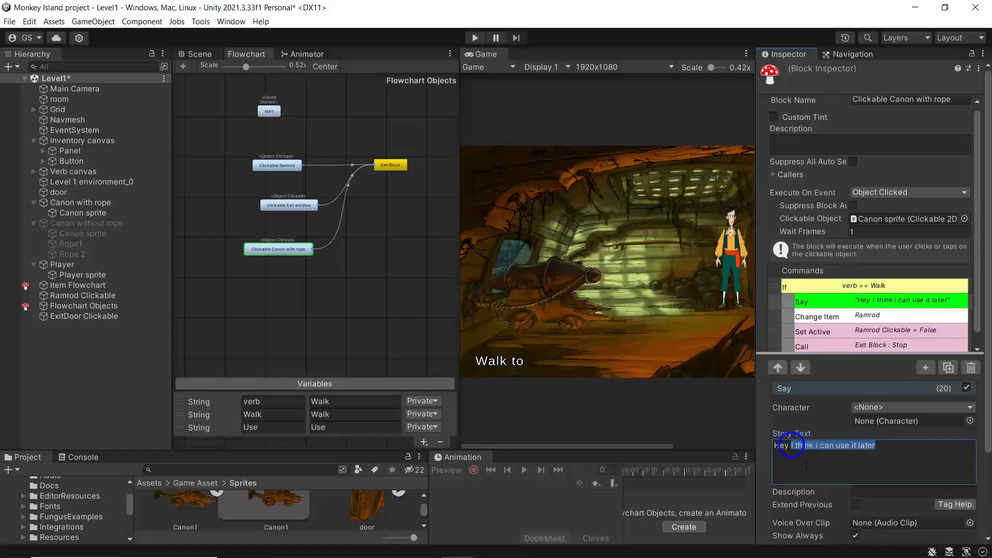
{"action": "type", "text": "Its"}
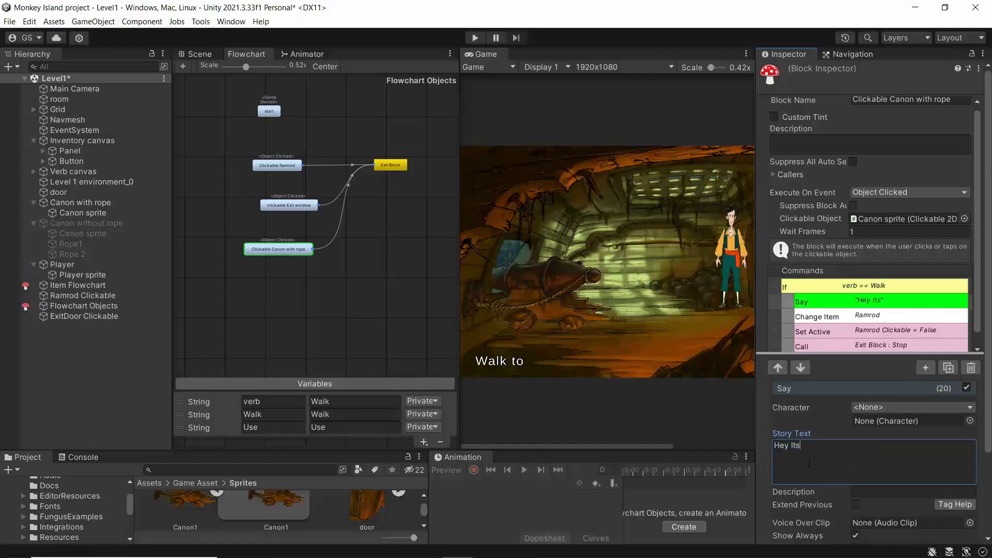
{"action": "type", "text": " dangerous"}
{"action": "key", "text": "BackSpace"}
{"action": "key", "text": "BackSpace"}
{"action": "key", "text": "BackSpace"}
{"action": "key", "text": "BackSpace"}
{"action": "key", "text": "BackSpace"}
{"action": "key", "text": "BackSpace"}
{"action": "key", "text": "BackSpace"}
{"action": "key", "text": "BackSpace"}
{"action": "key", "text": "BackSpace"}
{"action": "key", "text": "BackSpace"}
{"action": "key", "text": "BackSpace"}
{"action": "key", "text": "BackSpace"}
{"action": "key", "text": "BackSpace"}
{"action": "key", "text": "BackSpace"}
{"action": "type", "text": "i need first to find some"}
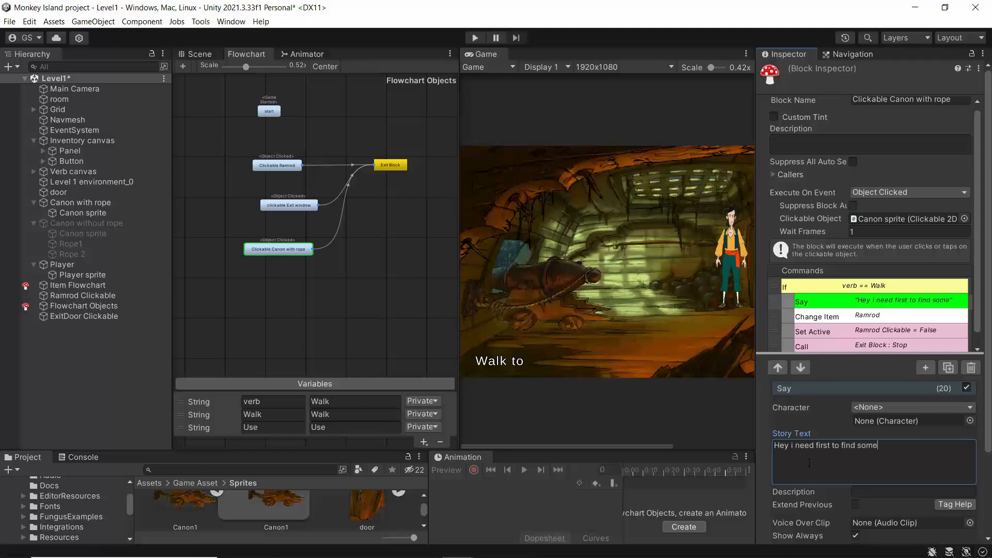
{"action": "type", "text": "thing to cut the rope"}
Step: Add a Call command directly after the Say command and target it at Exit Block
{"action": "left_click", "coordinate": [845, 319]}
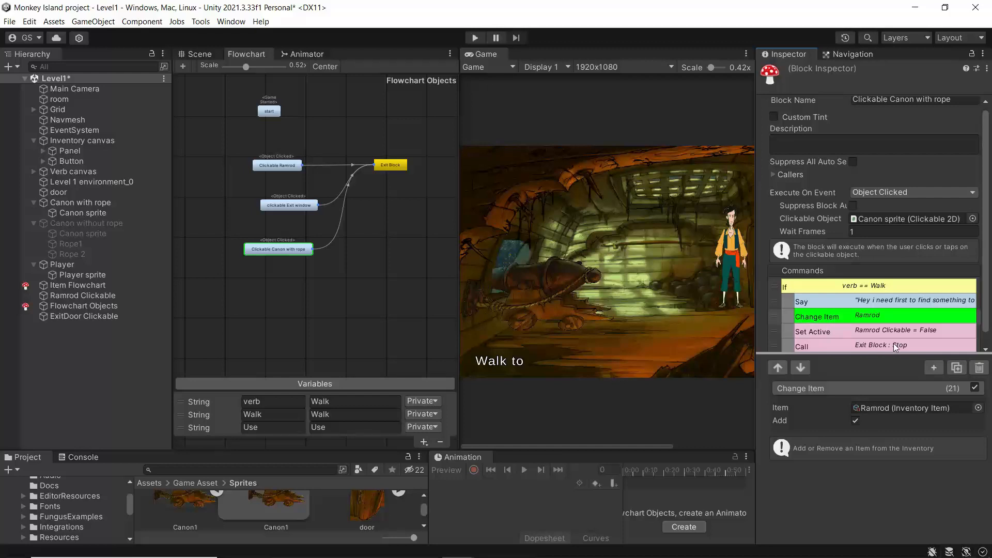
{"action": "scroll", "coordinate": [988, 275], "scroll_direction": "down", "scroll_amount": 1}
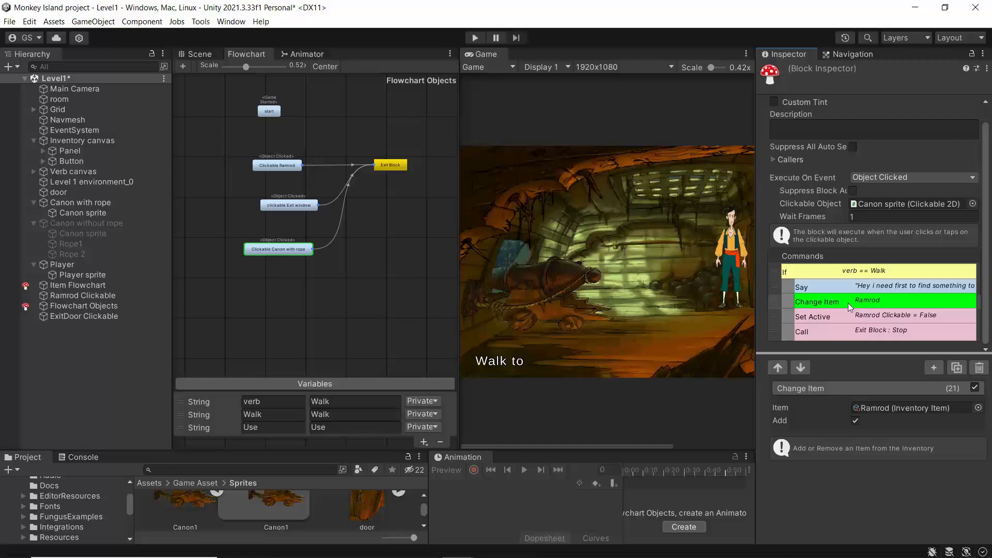
{"action": "left_click", "coordinate": [932, 368]}
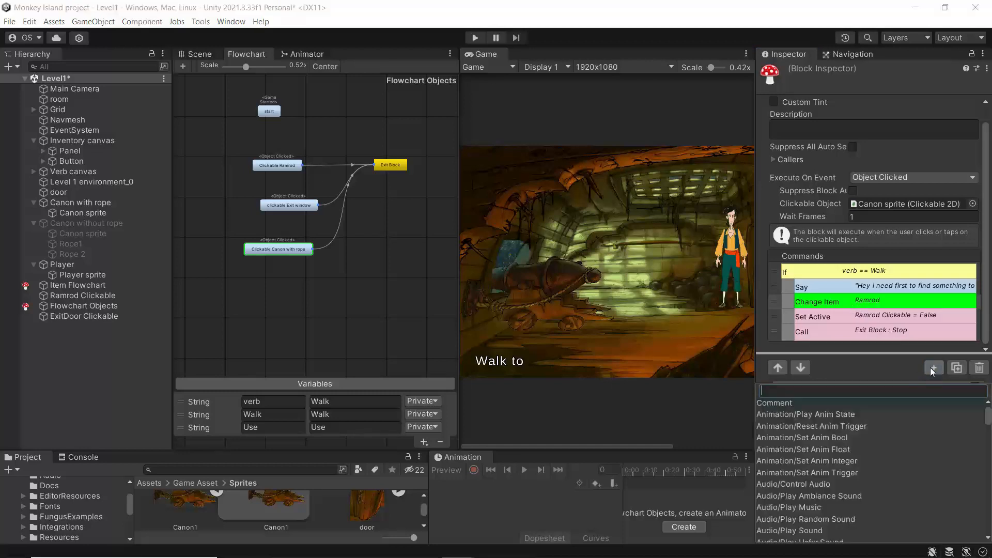
{"action": "type", "text": "cal"}
{"action": "left_click", "coordinate": [780, 401]}
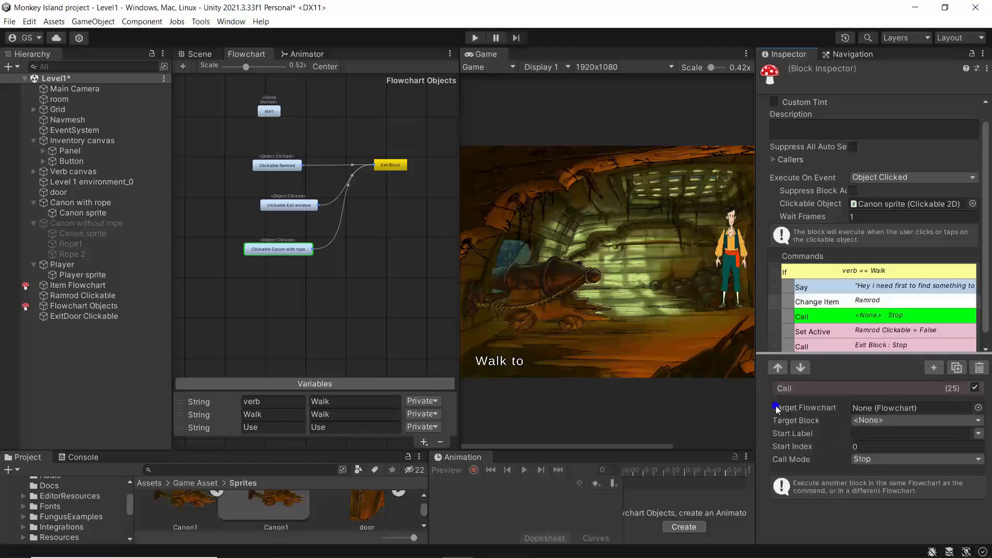
{"action": "left_click_drag", "start_coordinate": [846, 318], "coordinate": [844, 301]}
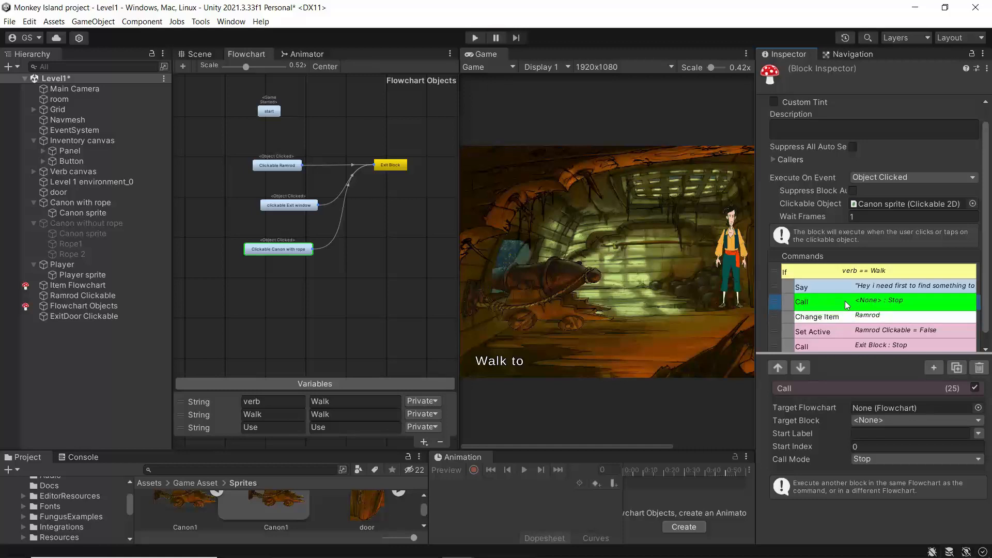
{"action": "left_click", "coordinate": [881, 420]}
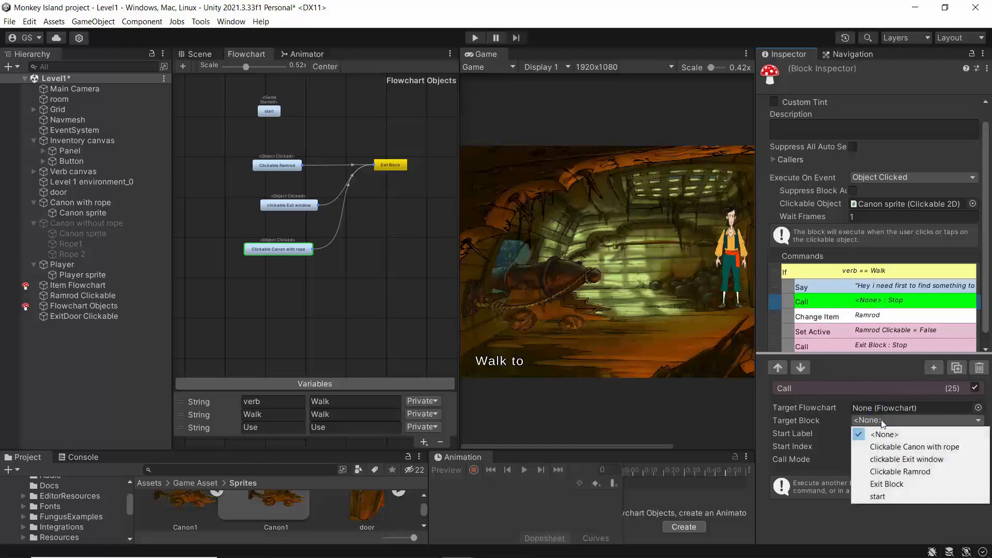
{"action": "left_click", "coordinate": [864, 485]}
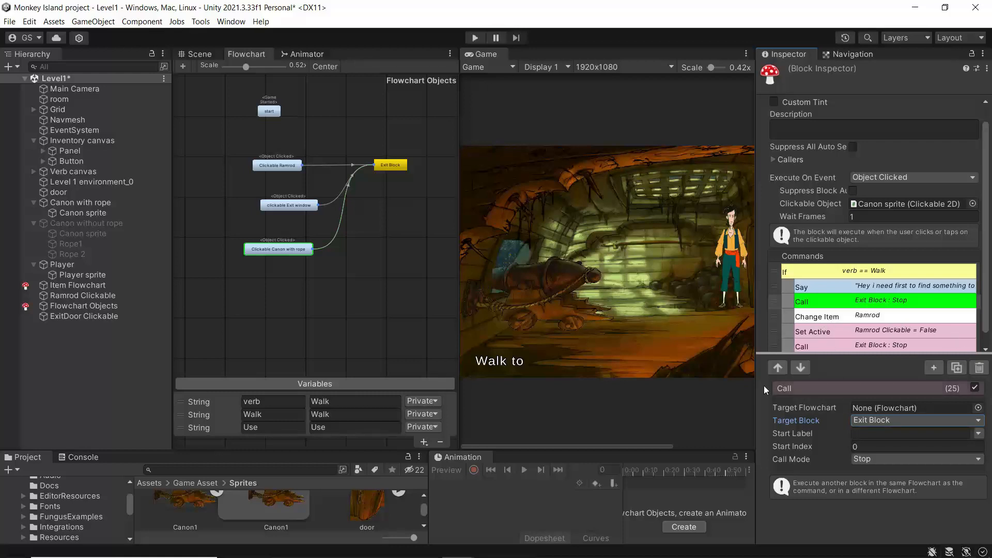
Step: Try to add an Else command after the new Exit Block call
{"action": "left_click", "coordinate": [929, 368]}
{"action": "type", "text": "else"}
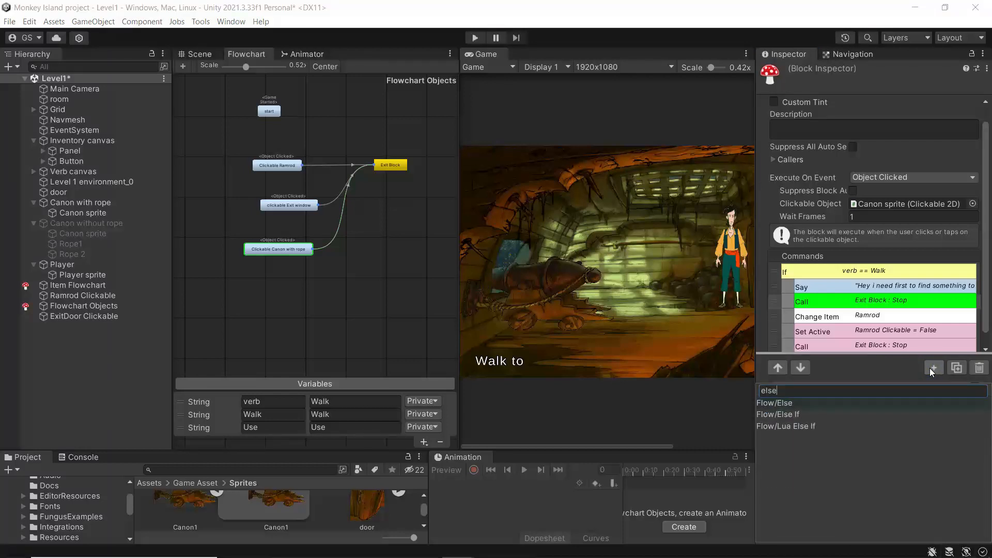
{"action": "left_click", "coordinate": [793, 403]}
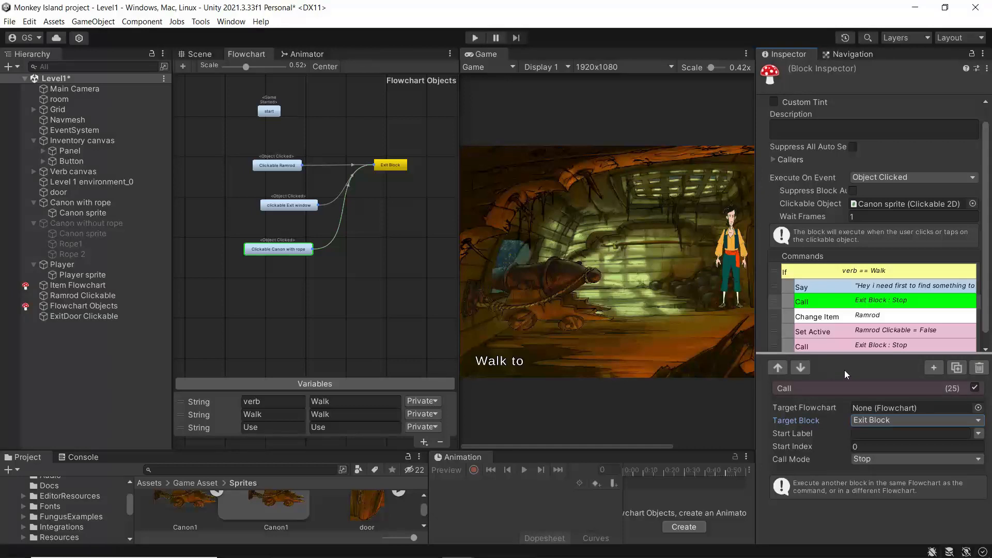
Step: Add an Else If command after the first Exit Block call, with the condition that verb equals Use
{"action": "left_click", "coordinate": [942, 367]}
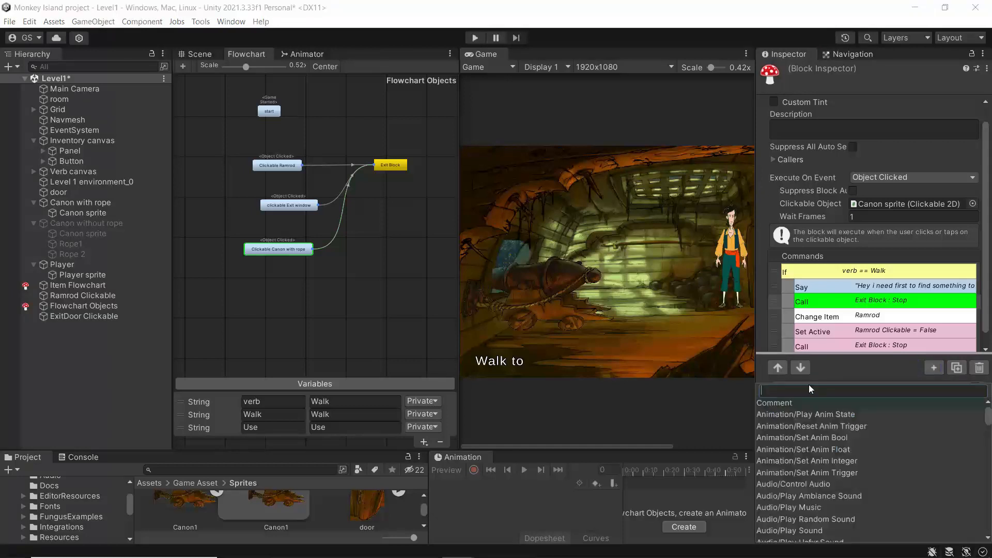
{"action": "type", "text": "else"}
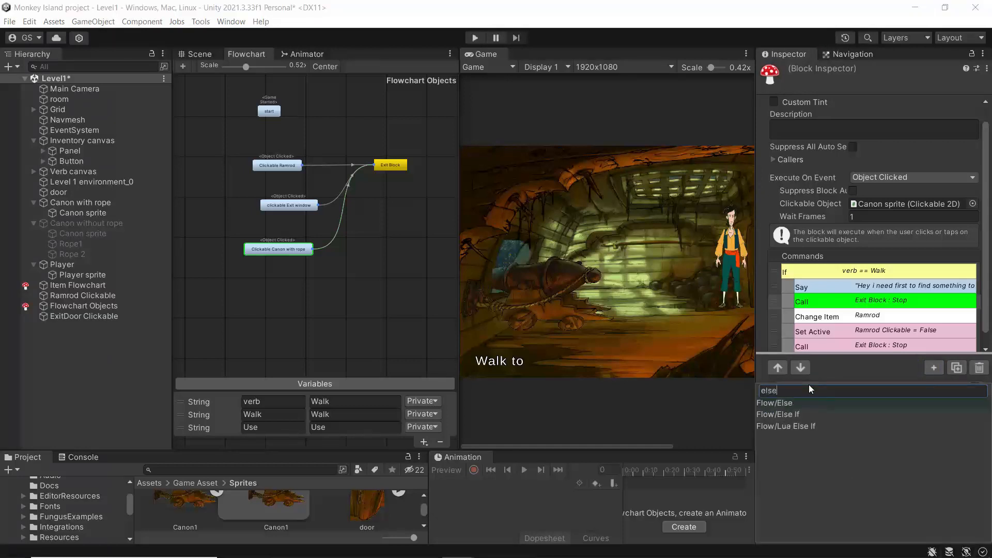
{"action": "left_click", "coordinate": [792, 413]}
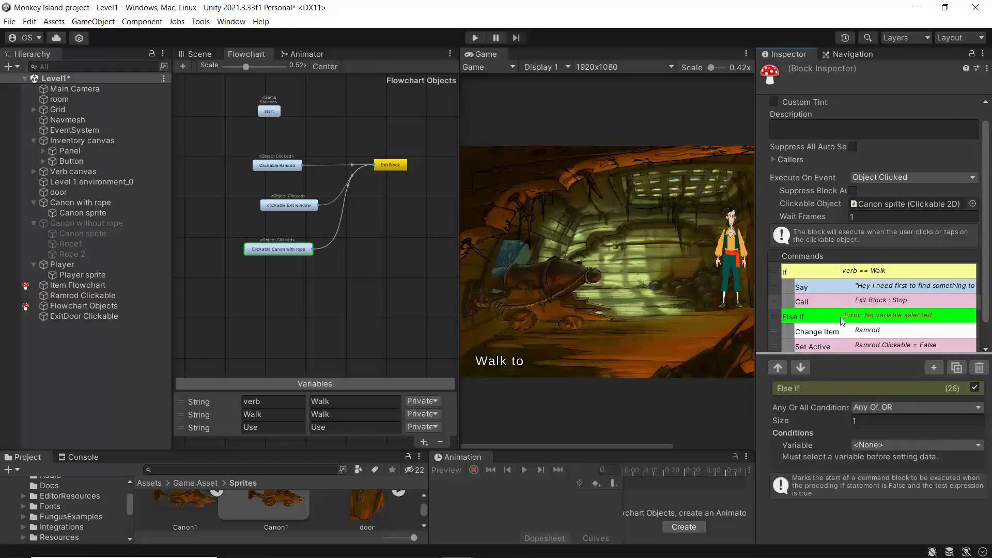
{"action": "left_click", "coordinate": [871, 445]}
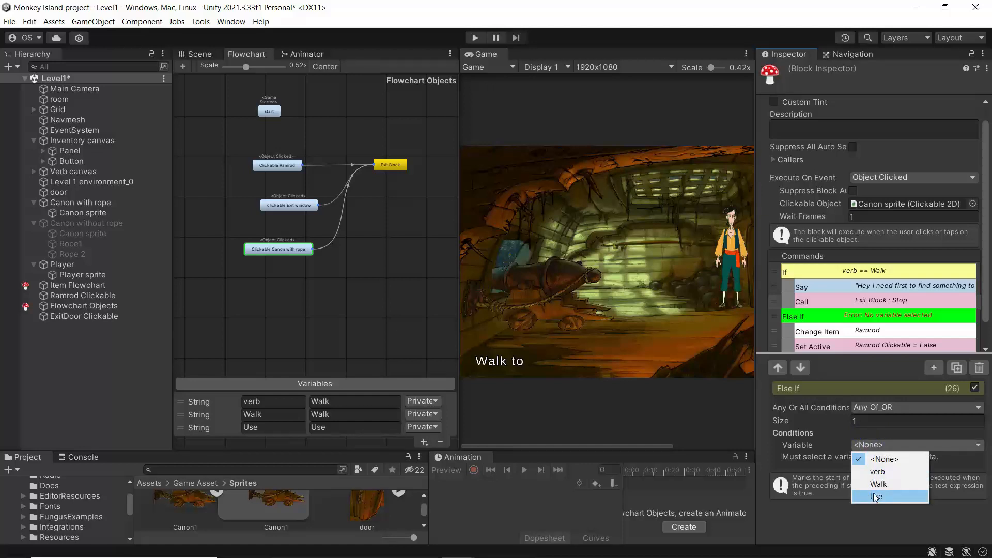
{"action": "left_click", "coordinate": [873, 472]}
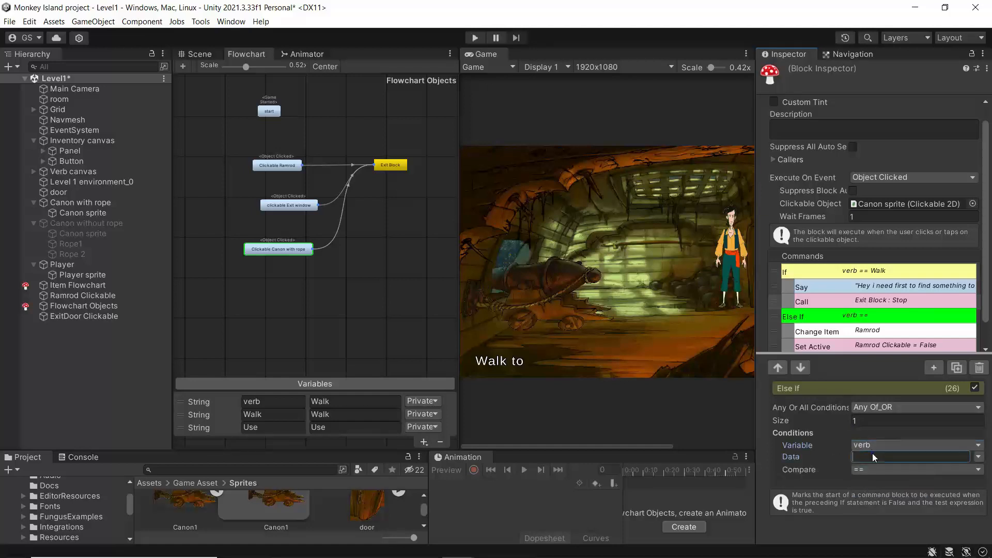
{"action": "left_click", "coordinate": [873, 455]}
{"action": "type", "text": "Use"}
{"action": "left_click_drag", "start_coordinate": [987, 316], "coordinate": [989, 340]}
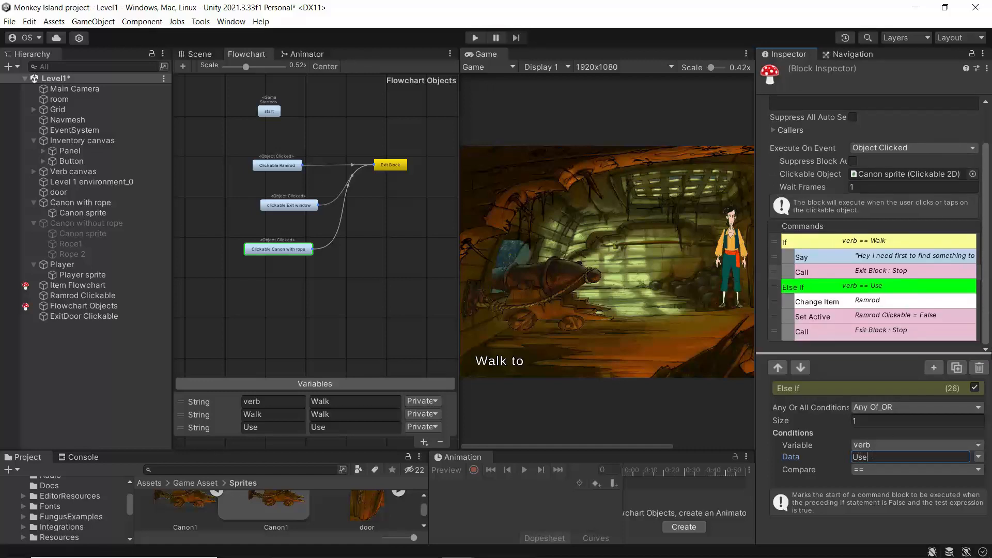
{"action": "left_click", "coordinate": [840, 374]}
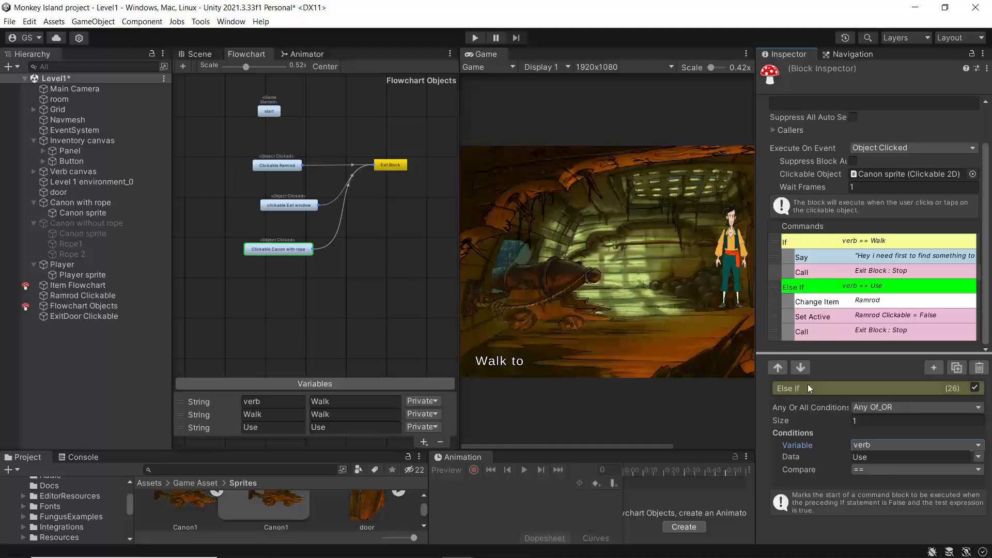
Step: Add a nested If command directly under the Else If, before the Change Item command
{"action": "left_click", "coordinate": [933, 368]}
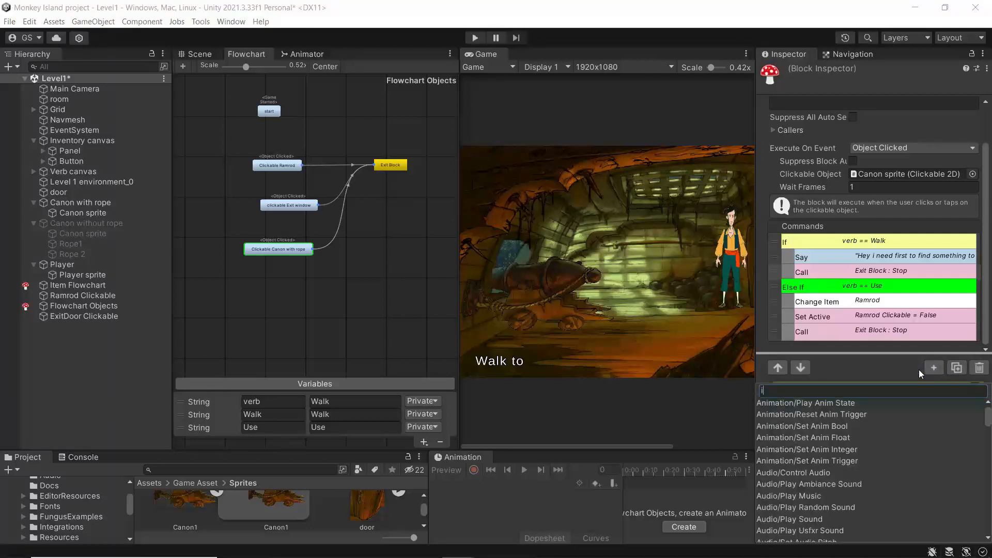
{"action": "type", "text": "if"}
{"action": "left_click", "coordinate": [779, 413]}
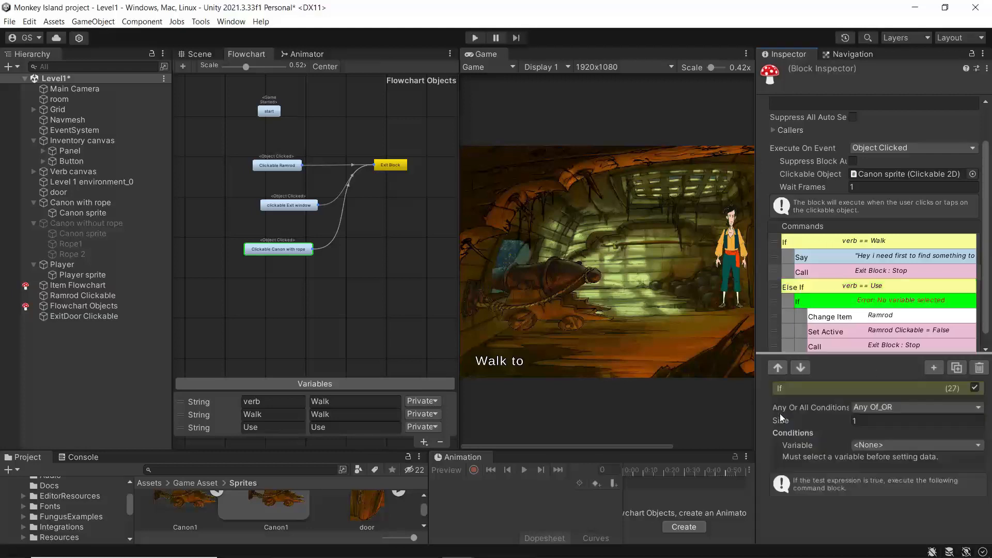
{"action": "left_click", "coordinate": [846, 304]}
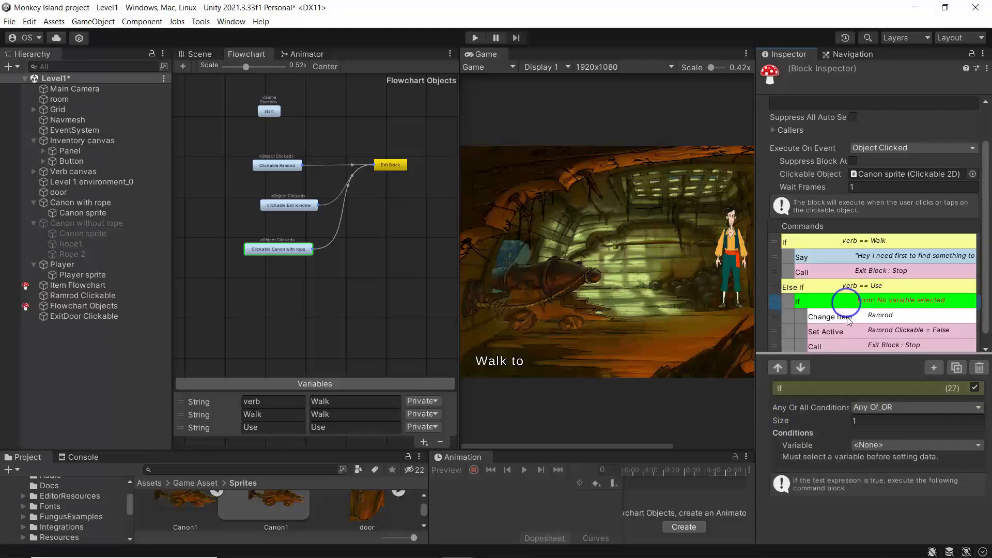
{"action": "left_click", "coordinate": [875, 445]}
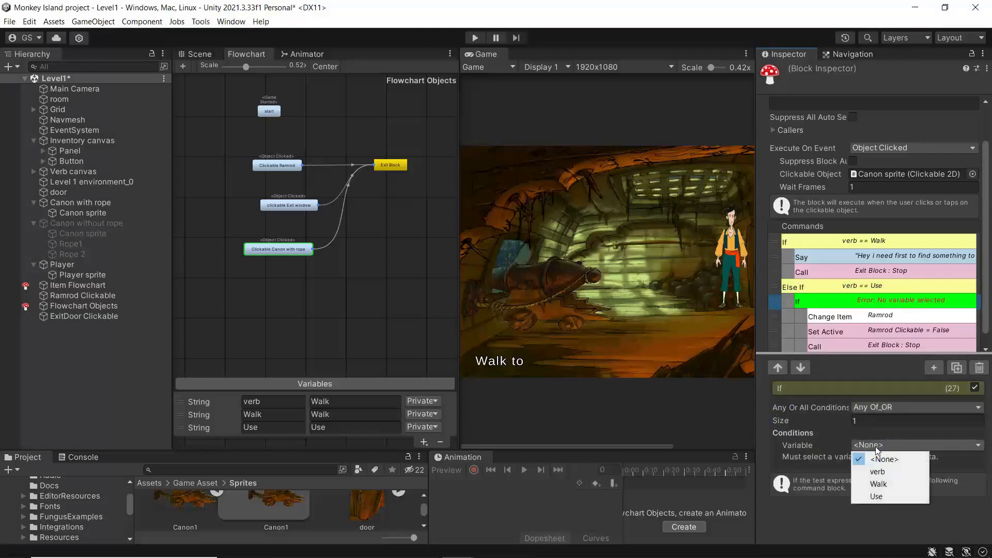
{"action": "left_click", "coordinate": [813, 445]}
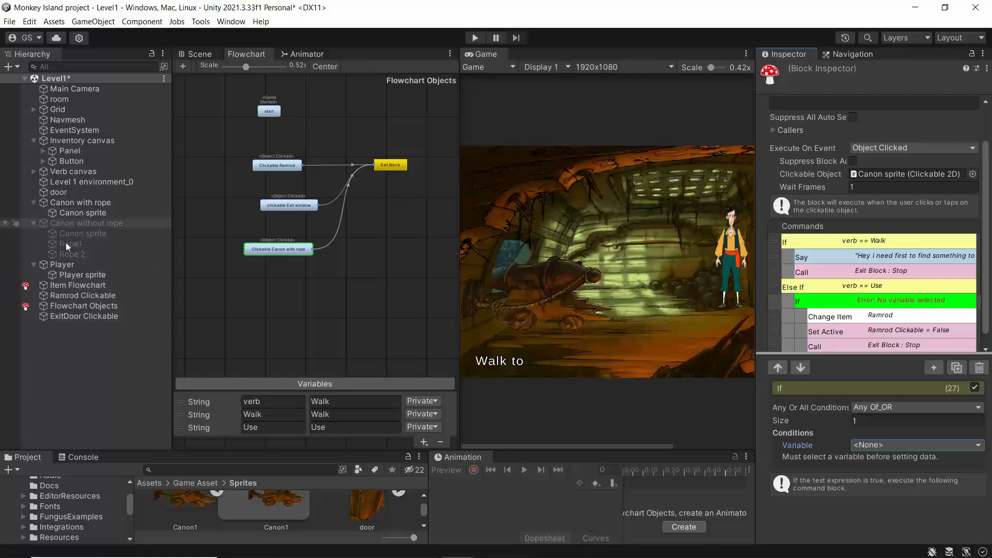
Step: Make the currentItem string variable of the Item Flowchart Public
{"action": "left_click", "coordinate": [61, 308]}
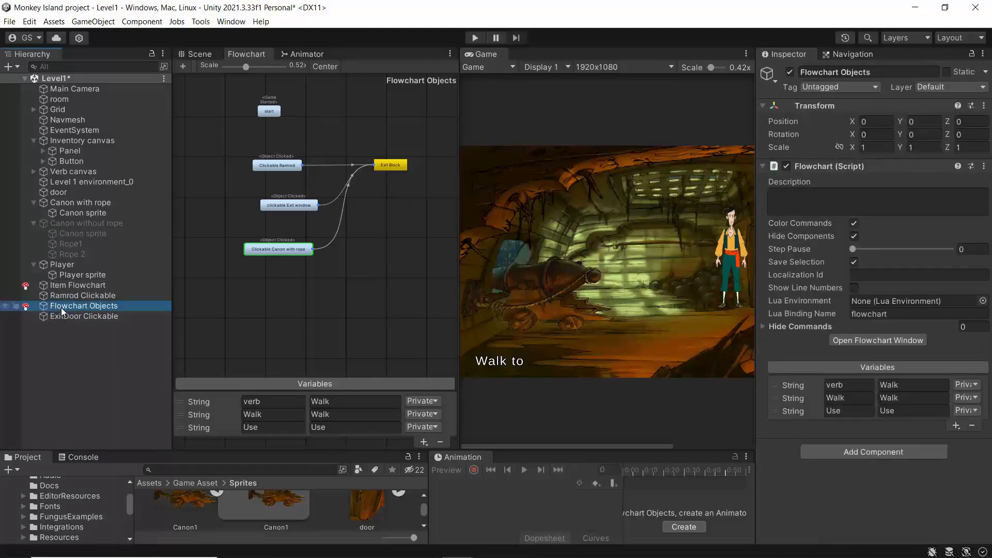
{"action": "left_click", "coordinate": [64, 285]}
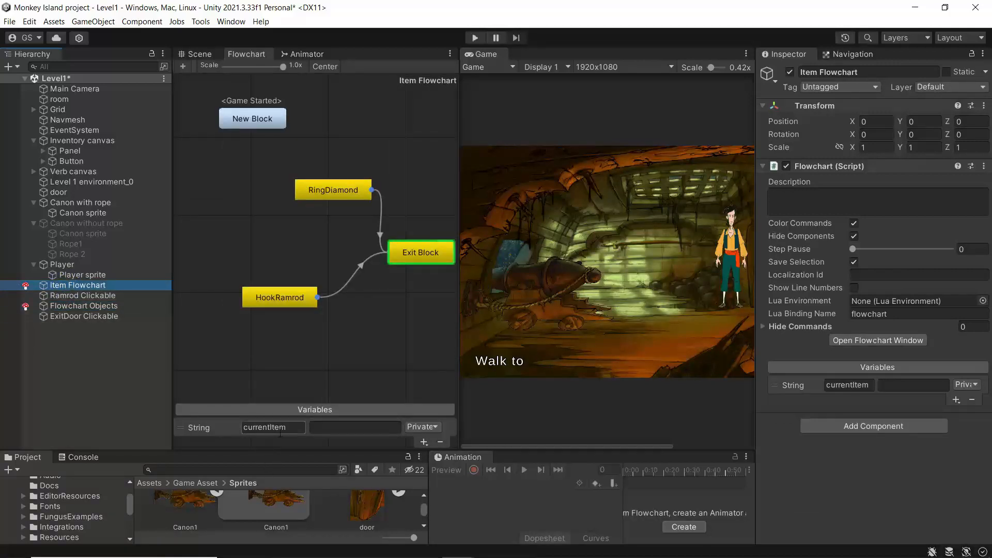
{"action": "left_click", "coordinate": [417, 427]}
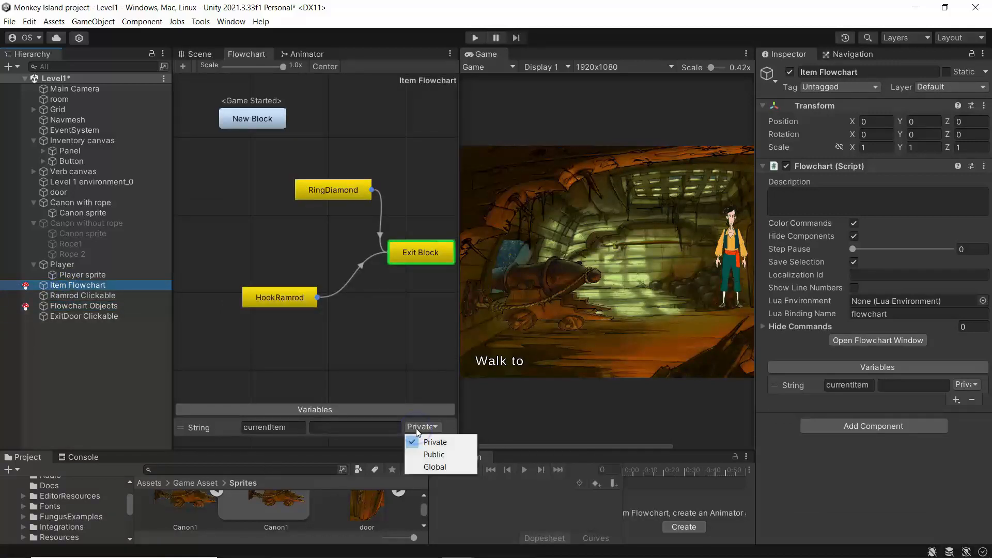
{"action": "left_click", "coordinate": [432, 459]}
Step: In the Clickable Canon with rope block of Flowchart Objects, set the nested If's variable to Item Flowchart/currentItem
{"action": "left_click", "coordinate": [61, 305]}
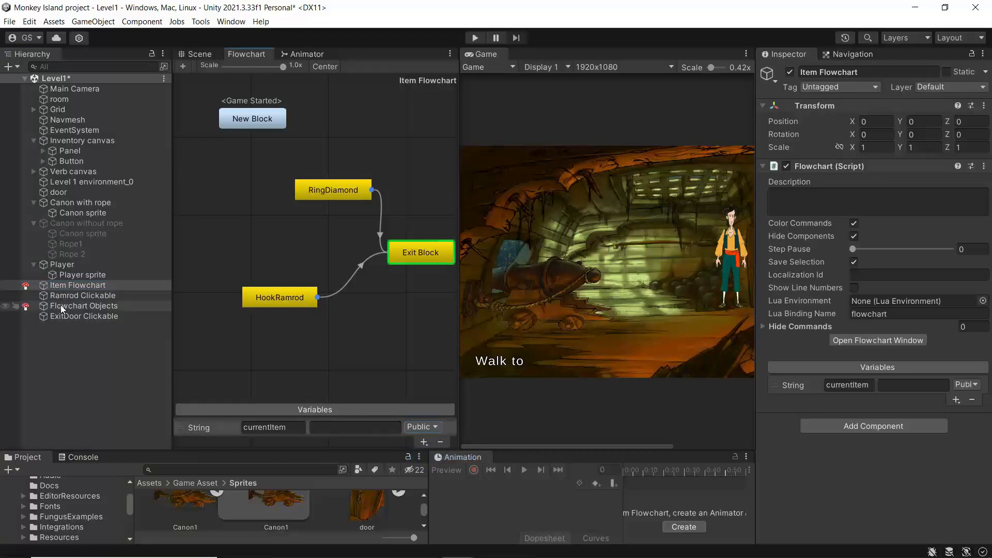
{"action": "left_click", "coordinate": [881, 411]}
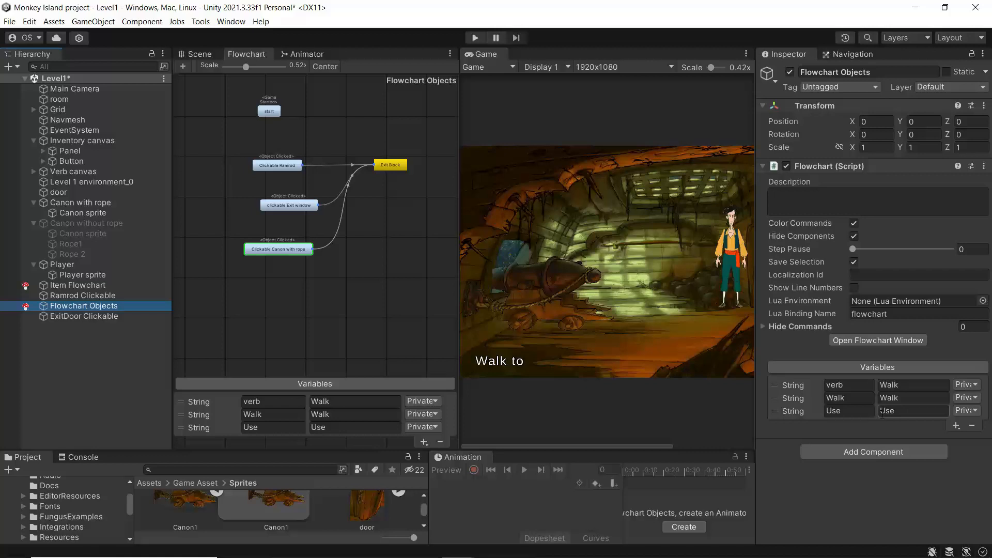
{"action": "left_click", "coordinate": [267, 249]}
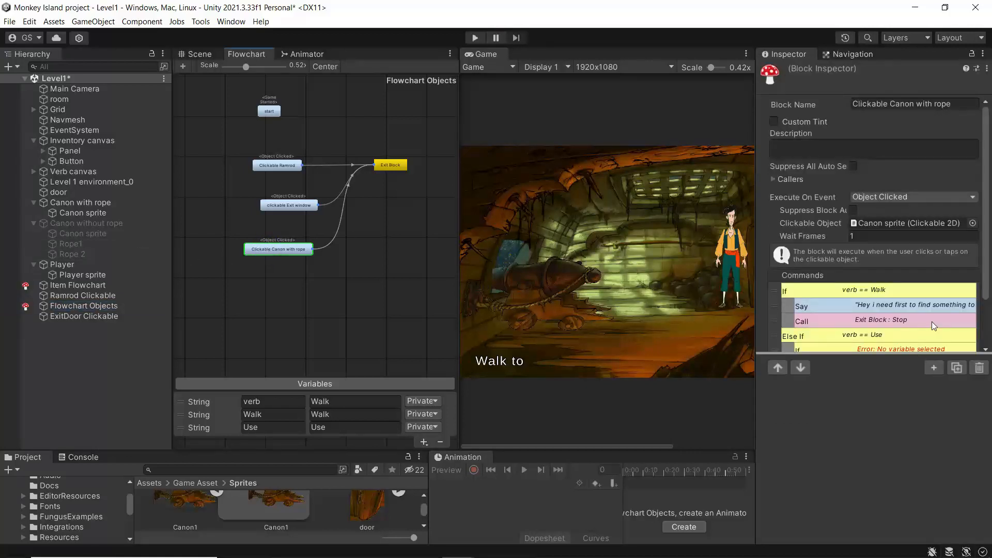
{"action": "scroll", "coordinate": [932, 321], "scroll_direction": "down", "scroll_amount": 3}
{"action": "left_click", "coordinate": [891, 285]}
{"action": "left_click", "coordinate": [903, 447]}
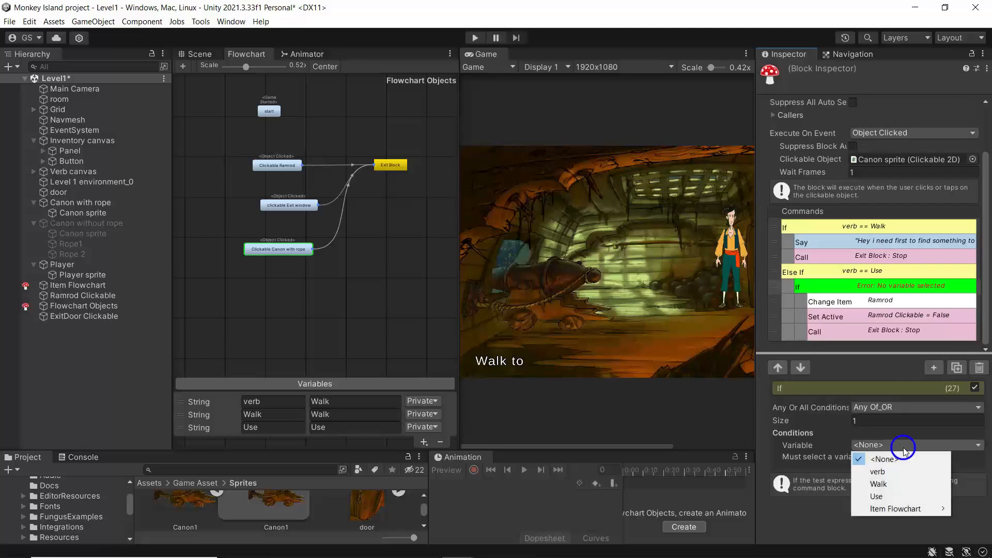
{"action": "mouse_move", "coordinate": [876, 511]}
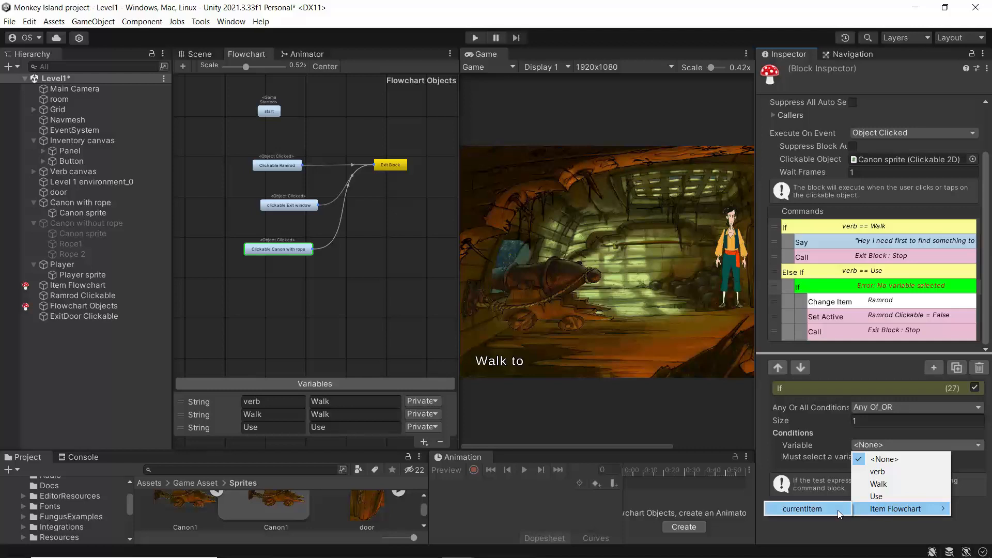
{"action": "left_click", "coordinate": [808, 509]}
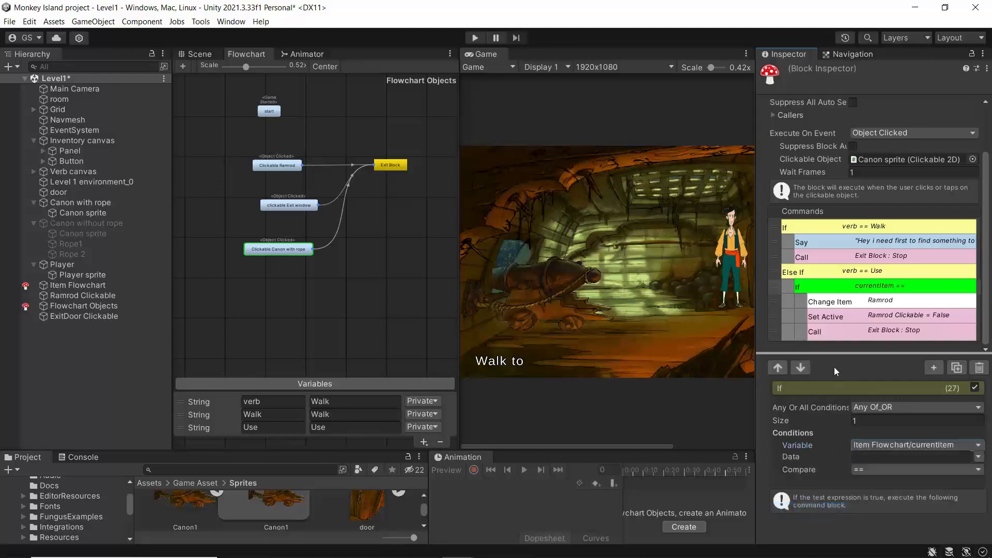
Step: Enlarge the asset browser and look through the Assets/Items folder for the exact name of the rope-cutting item
{"action": "left_click", "coordinate": [888, 457]}
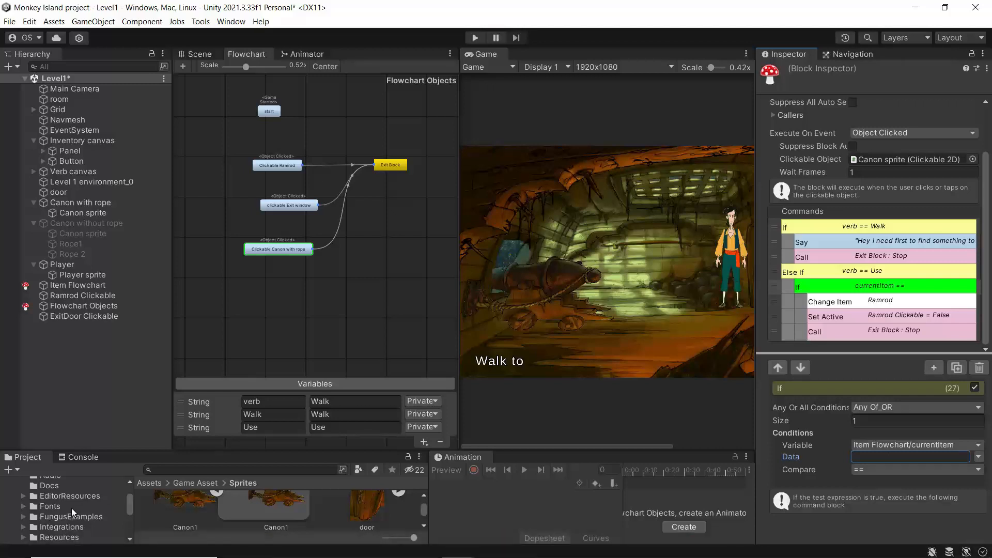
{"action": "mouse_move", "coordinate": [129, 504]}
{"action": "left_mouse_down"}
{"action": "mouse_move", "coordinate": [129, 494]}
{"action": "mouse_move", "coordinate": [128, 520]}
{"action": "mouse_move", "coordinate": [126, 495]}
{"action": "left_mouse_up"}
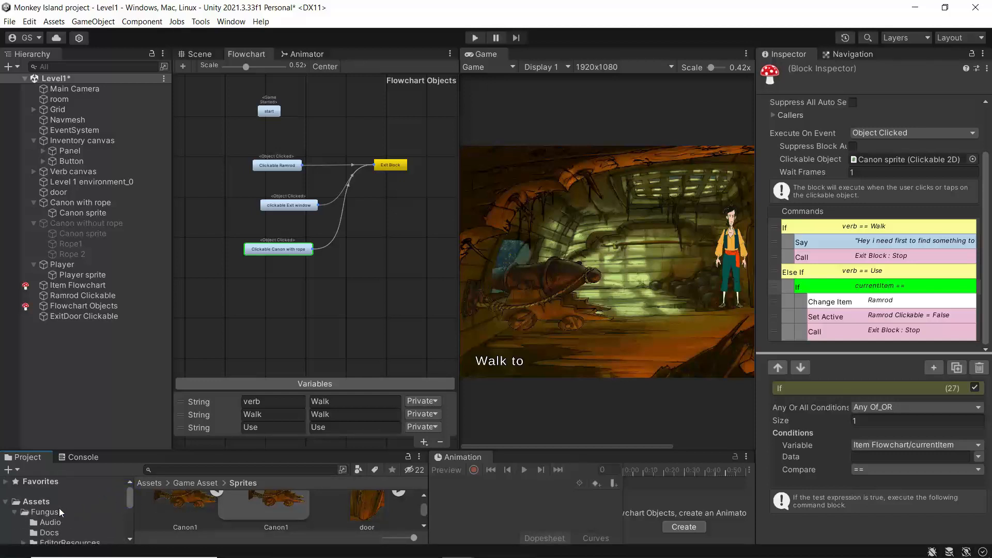
{"action": "left_click", "coordinate": [45, 502]}
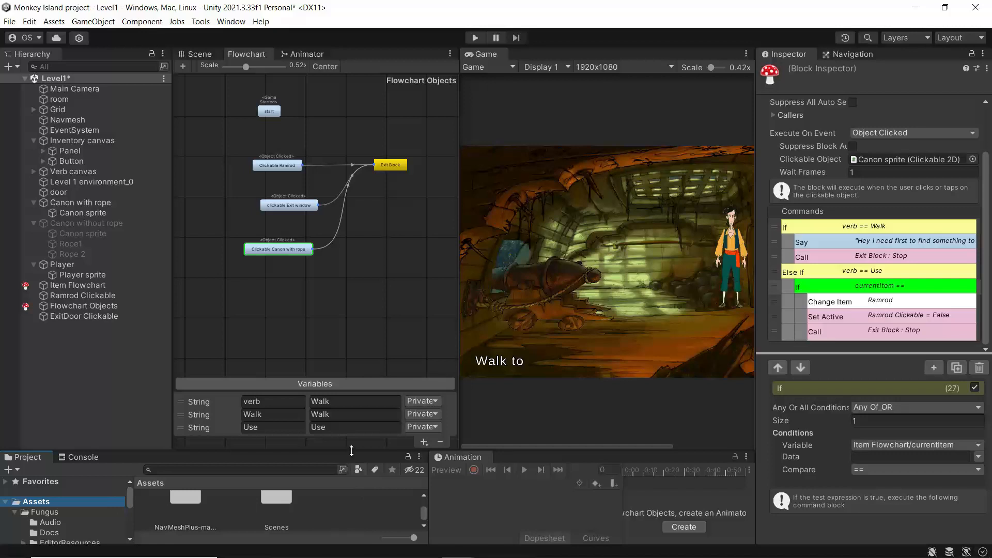
{"action": "left_click_drag", "start_coordinate": [352, 451], "coordinate": [356, 377]}
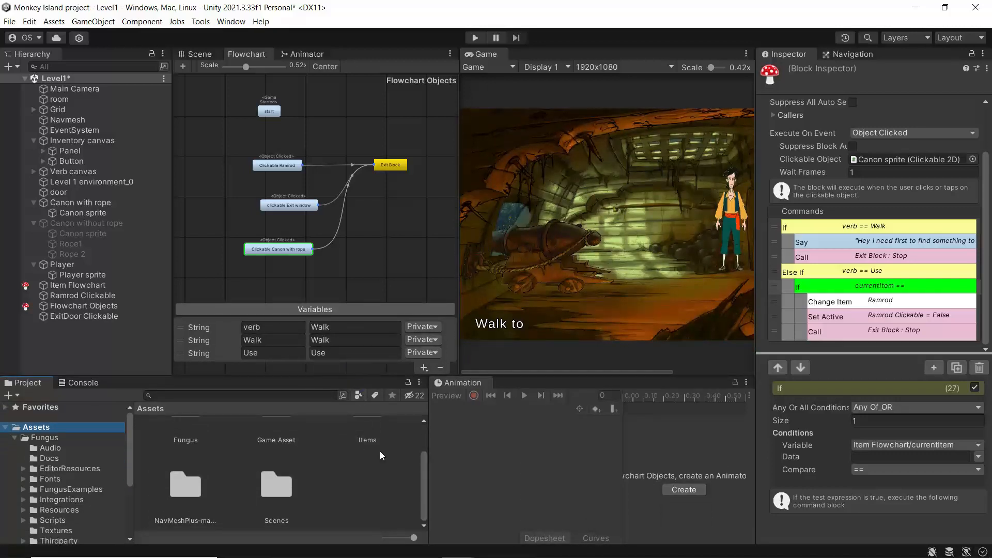
{"action": "left_click_drag", "start_coordinate": [421, 467], "coordinate": [400, 442]}
{"action": "double_click", "coordinate": [364, 454]}
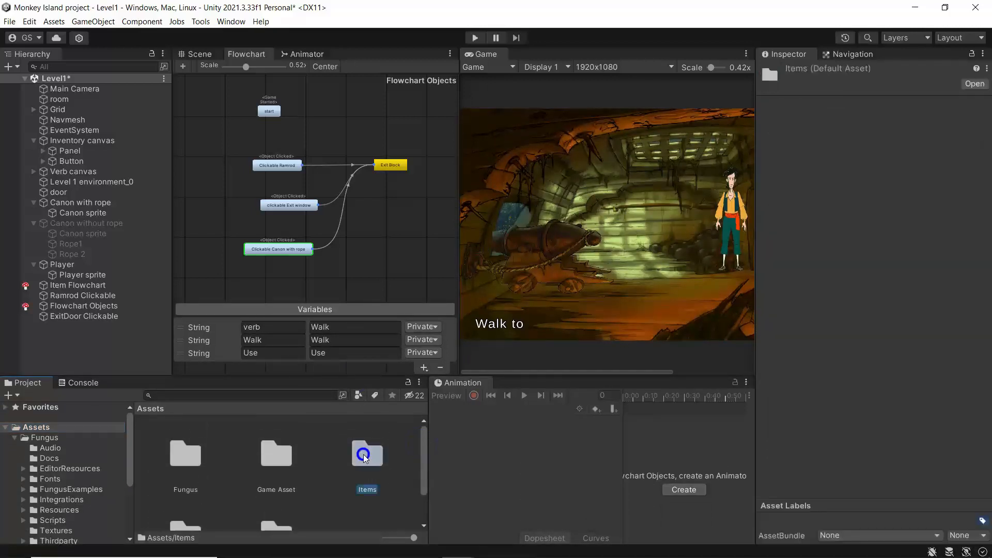
{"action": "scroll", "coordinate": [327, 484], "scroll_direction": "down", "scroll_amount": 3}
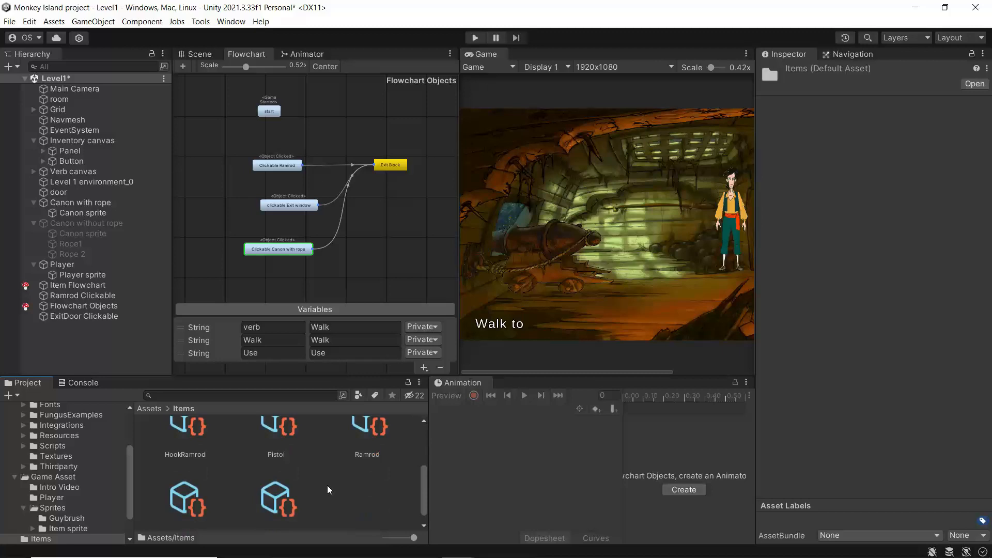
{"action": "scroll", "coordinate": [327, 487], "scroll_direction": "down", "scroll_amount": 1}
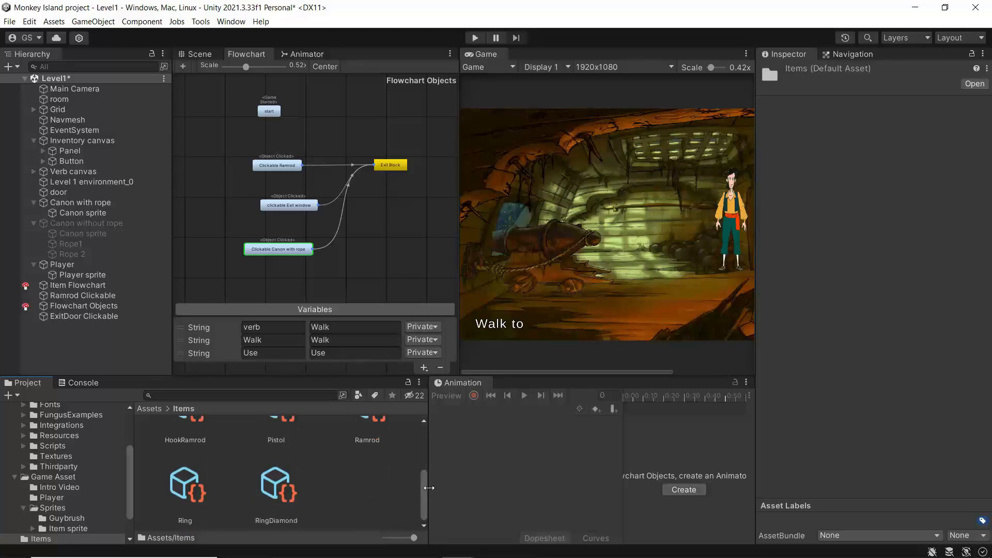
{"action": "left_click_drag", "start_coordinate": [423, 488], "coordinate": [421, 456]}
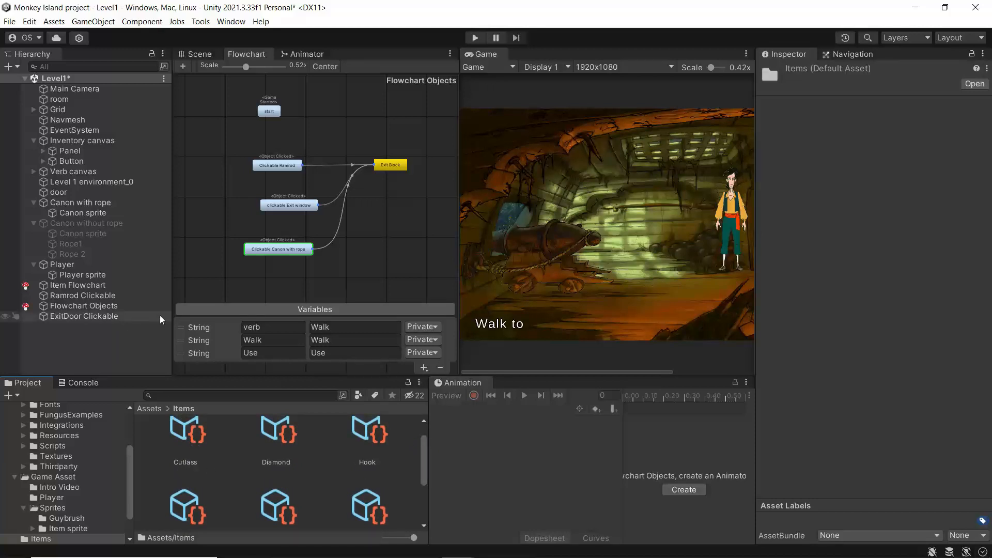
Step: Set the comparison data of the nested currentItem If in the Clickable Canon with rope block to Cutlass
{"action": "left_click", "coordinate": [271, 250]}
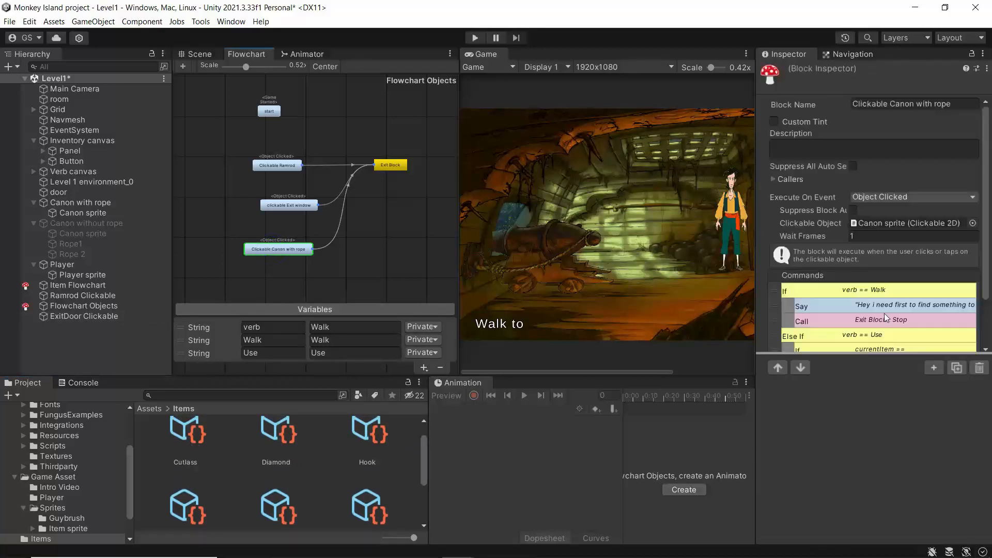
{"action": "scroll", "coordinate": [887, 318], "scroll_direction": "down", "scroll_amount": 3}
{"action": "left_click", "coordinate": [859, 304]}
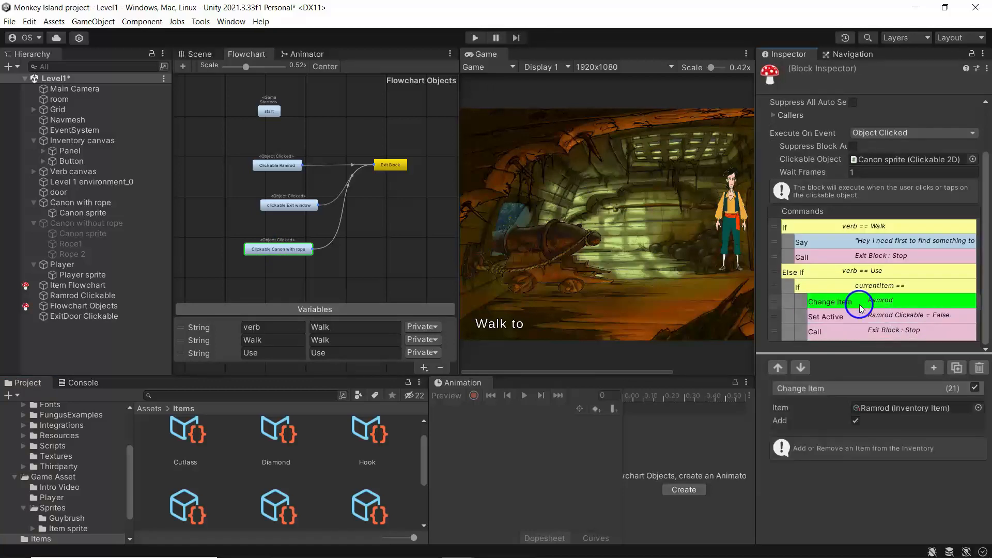
{"action": "left_click", "coordinate": [859, 285]}
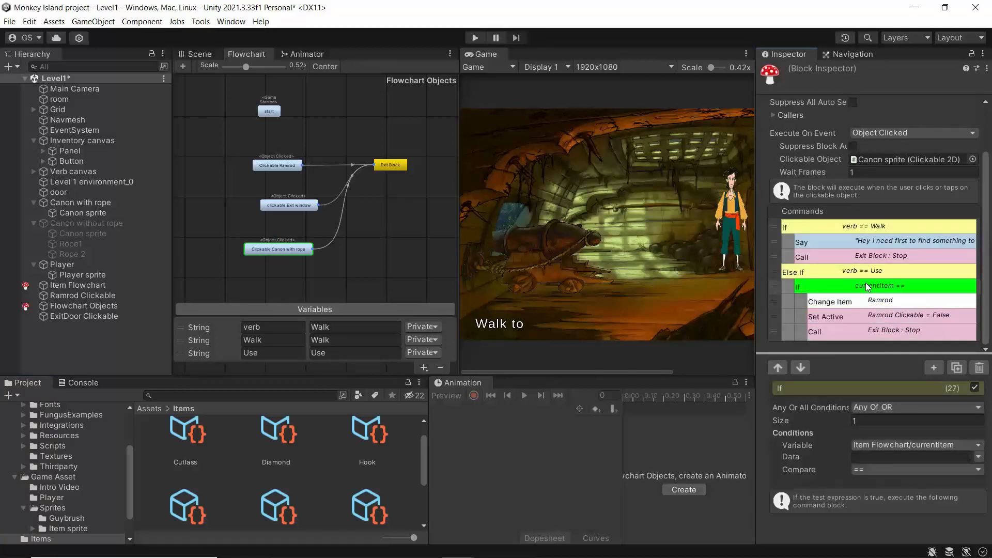
{"action": "left_click", "coordinate": [877, 456]}
{"action": "type", "text": "cutlass"}
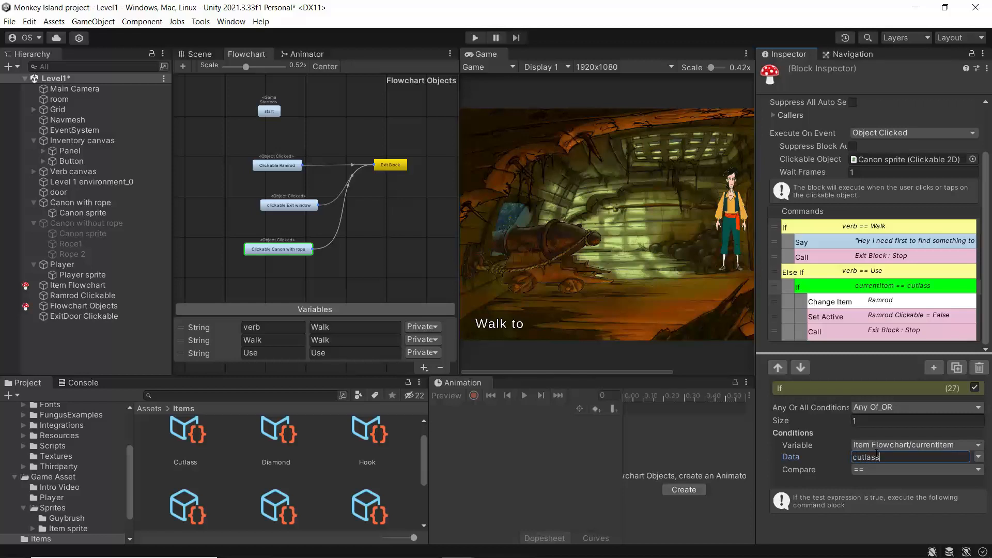
{"action": "left_click", "coordinate": [851, 458]}
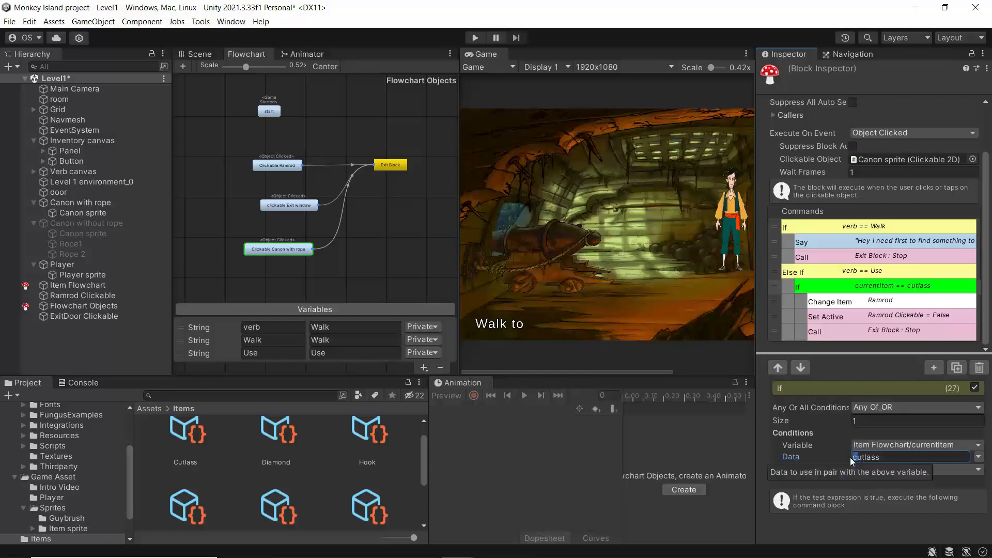
{"action": "type", "text": "C"}
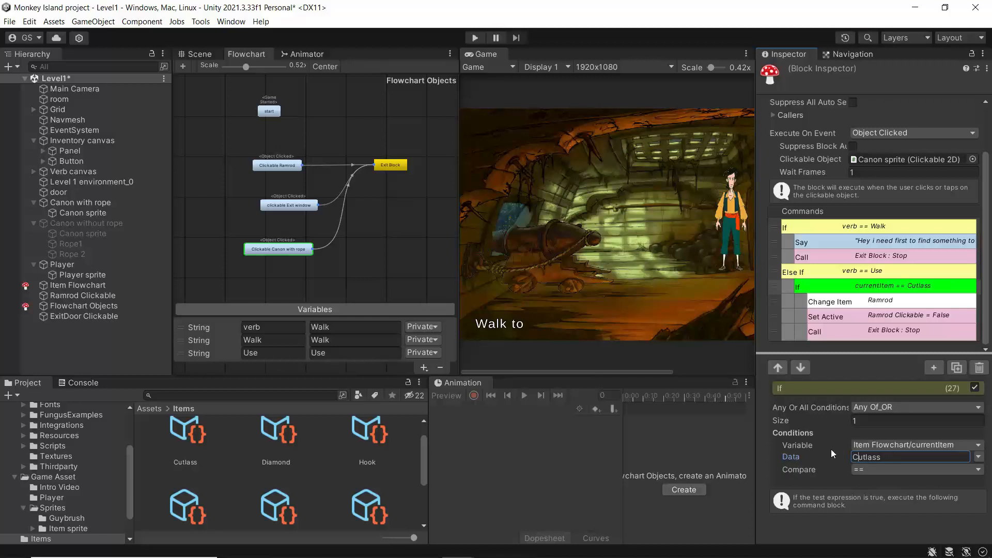
Step: Turn off Add for the Ramrod Change Item command inside the currentItem == Cutlass condition
{"action": "left_click", "coordinate": [860, 300]}
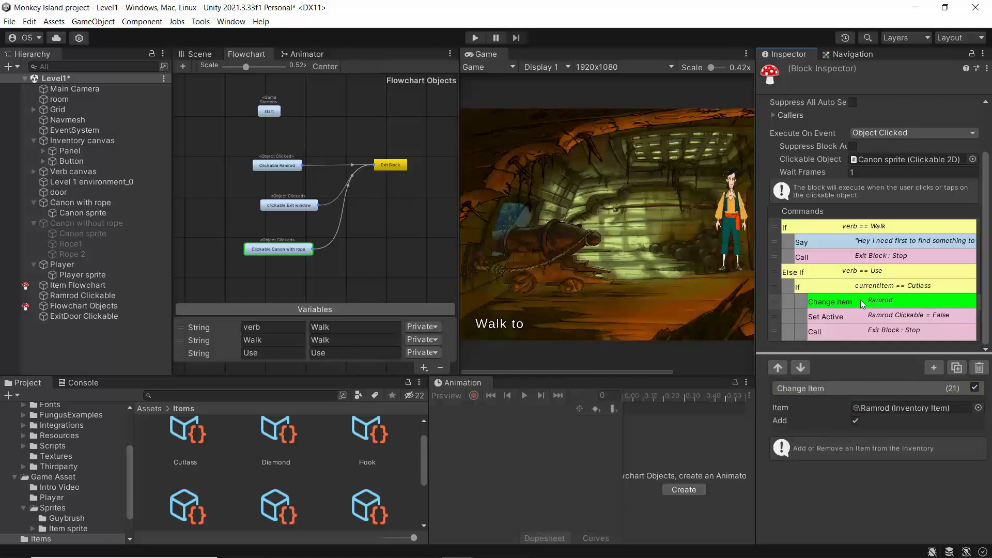
{"action": "left_click", "coordinate": [856, 421]}
Step: Duplicate the Say command of the Walk branch and move the copy below Change Item inside the Cutlass condition
{"action": "left_click", "coordinate": [869, 243]}
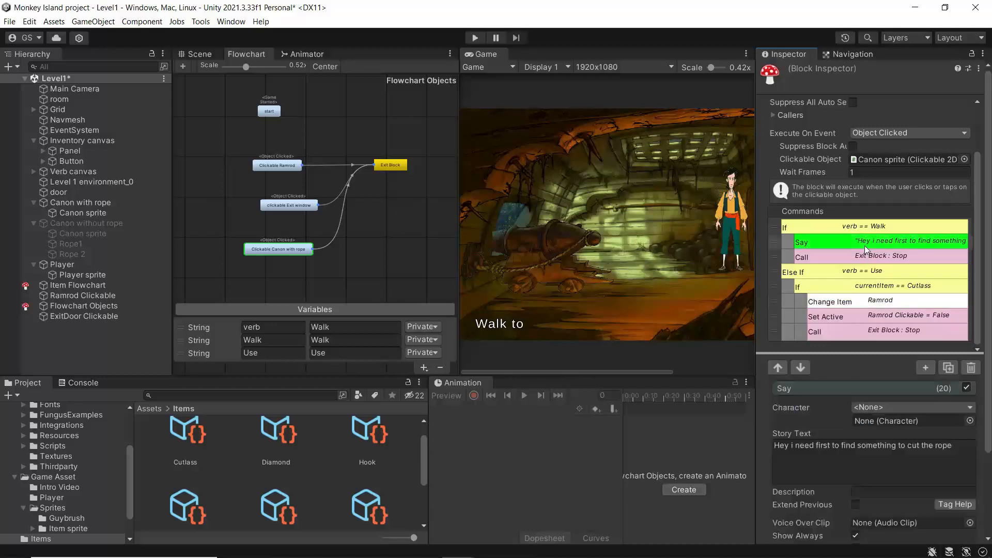
{"action": "left_click", "coordinate": [926, 368]}
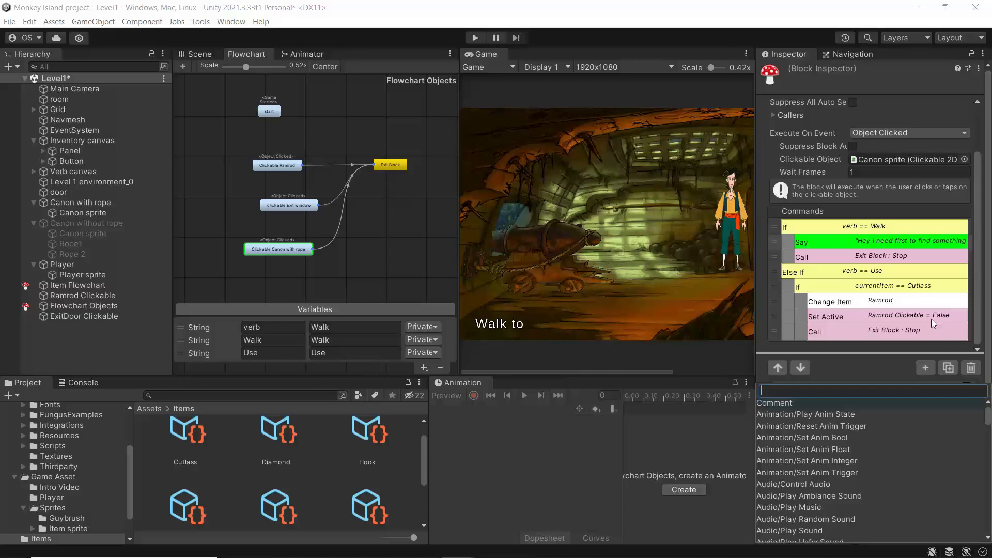
{"action": "left_click", "coordinate": [835, 243]}
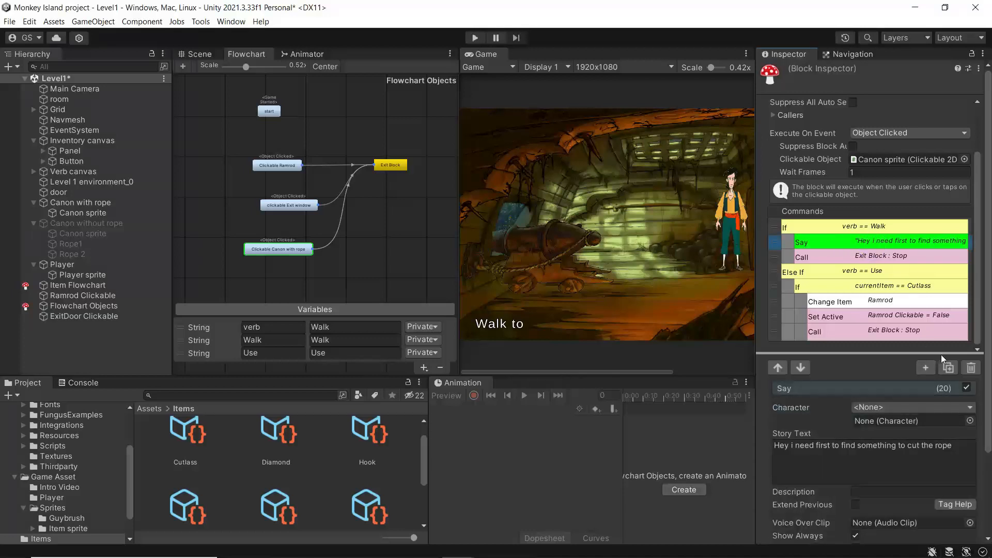
{"action": "left_click", "coordinate": [948, 367]}
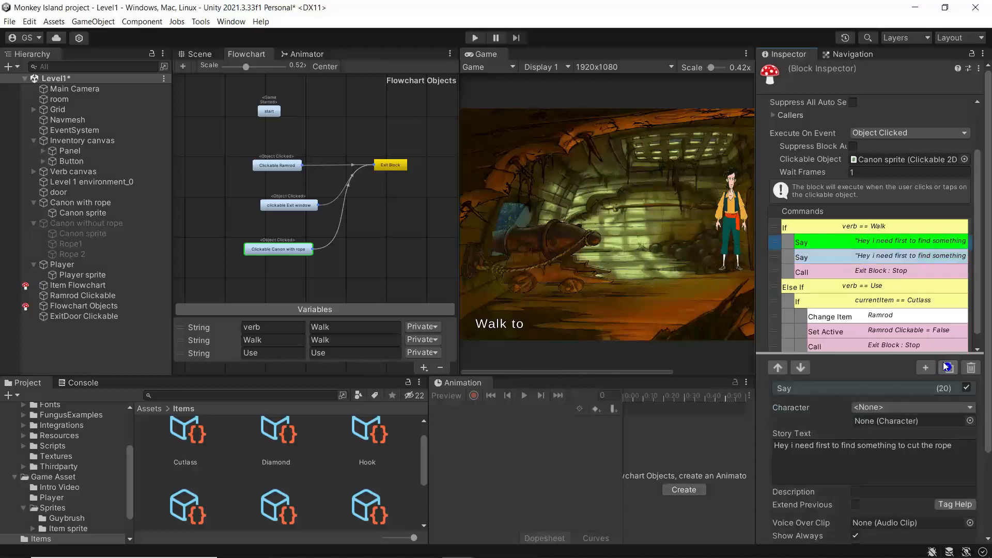
{"action": "left_click", "coordinate": [869, 257]}
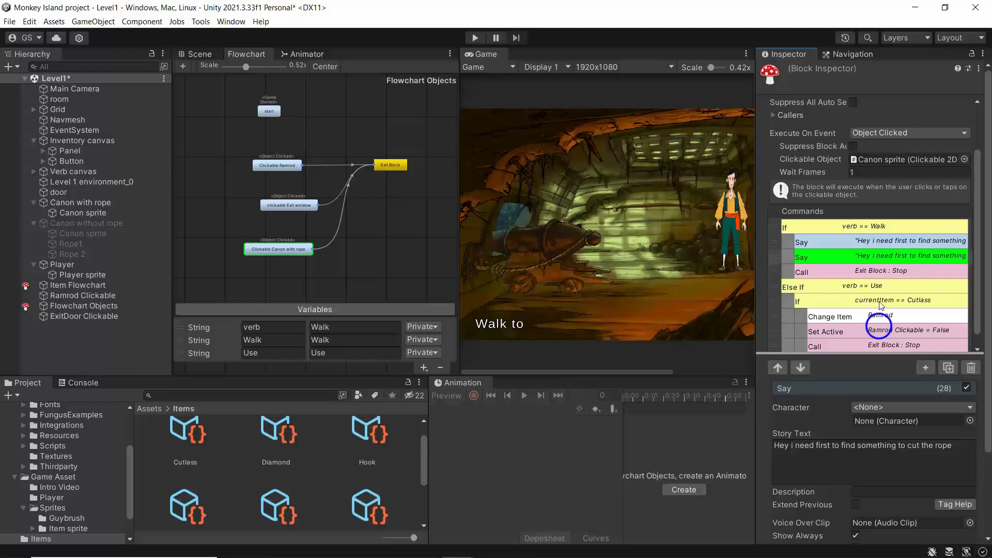
{"action": "left_click_drag", "start_coordinate": [868, 257], "coordinate": [855, 311]}
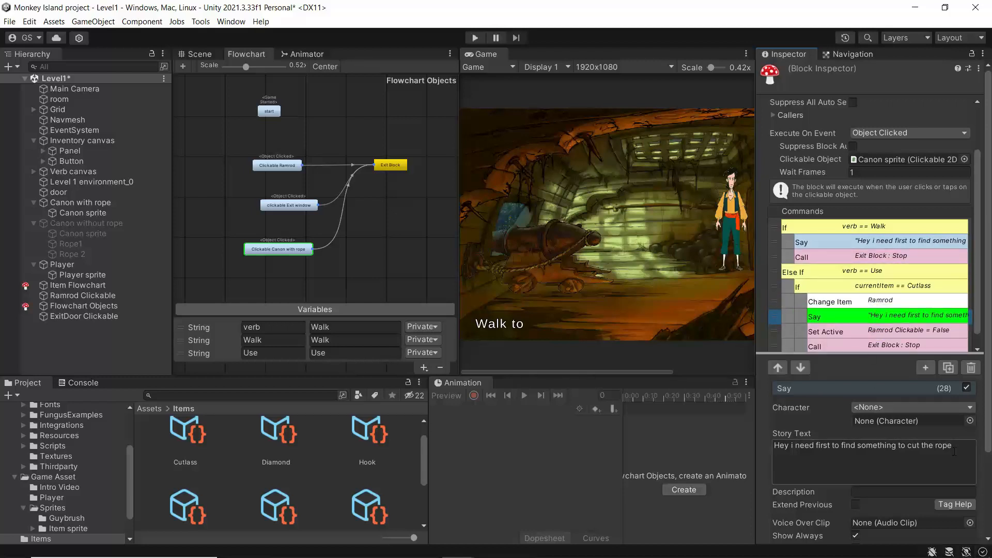
Step: Set the story text of the Say command in the Cutlass condition to "Hey I could Cut It now Let see how what we can do it"
{"action": "left_click", "coordinate": [809, 457]}
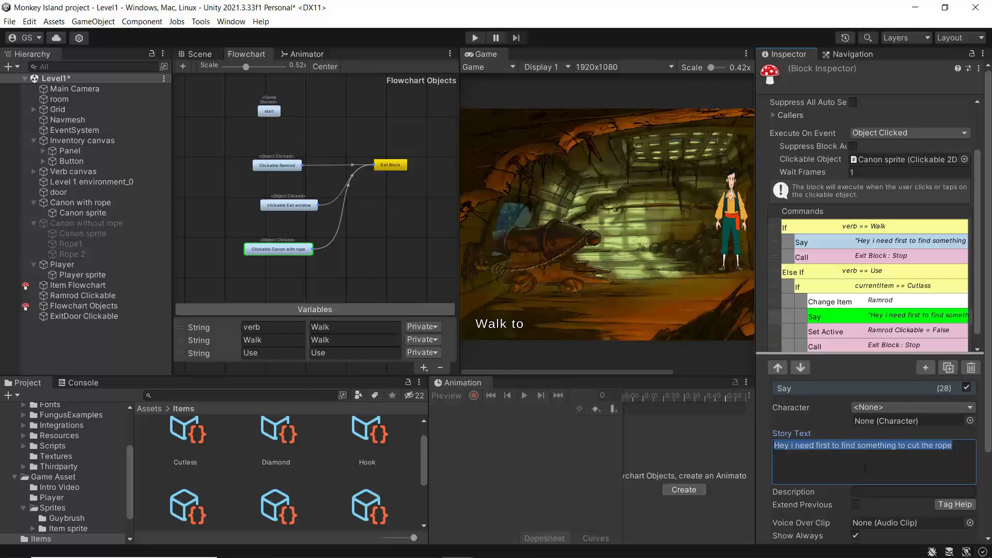
{"action": "type", "text": "He"}
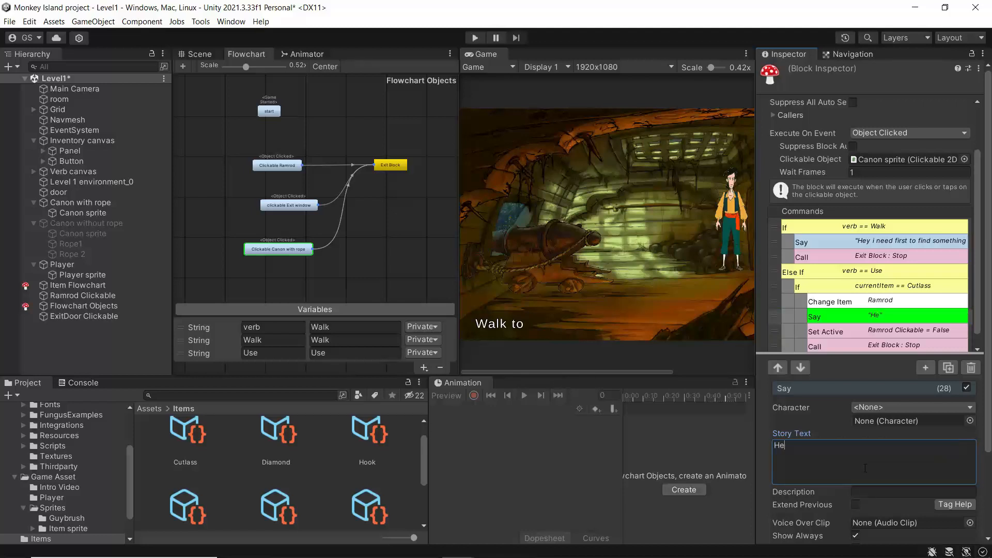
{"action": "type", "text": "y I could Cut It now Let see w"}
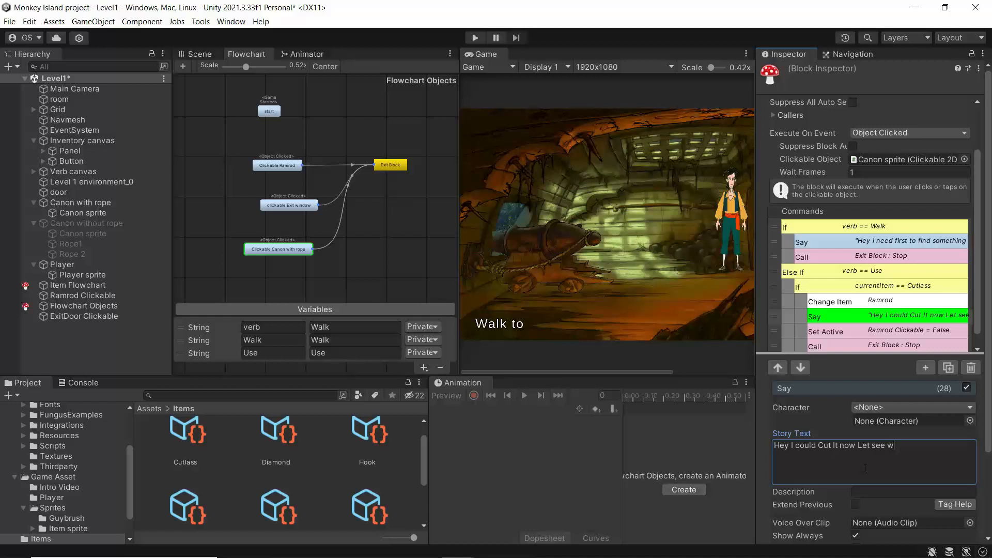
{"action": "key", "text": "BackSpace"}
{"action": "type", "text": "how we can"}
{"action": "key", "text": "BackSpace"}
{"action": "key", "text": "BackSpace"}
{"action": "key", "text": "BackSpace"}
{"action": "key", "text": "BackSpace"}
{"action": "key", "text": "BackSpace"}
{"action": "key", "text": "BackSpace"}
{"action": "type", "text": "hat we can do it"}
Step: Move the Ramrod Clickable Set Active command above the Cutlass condition's Say, target Canon without rope and turn its Active State on
{"action": "left_click", "coordinate": [881, 333]}
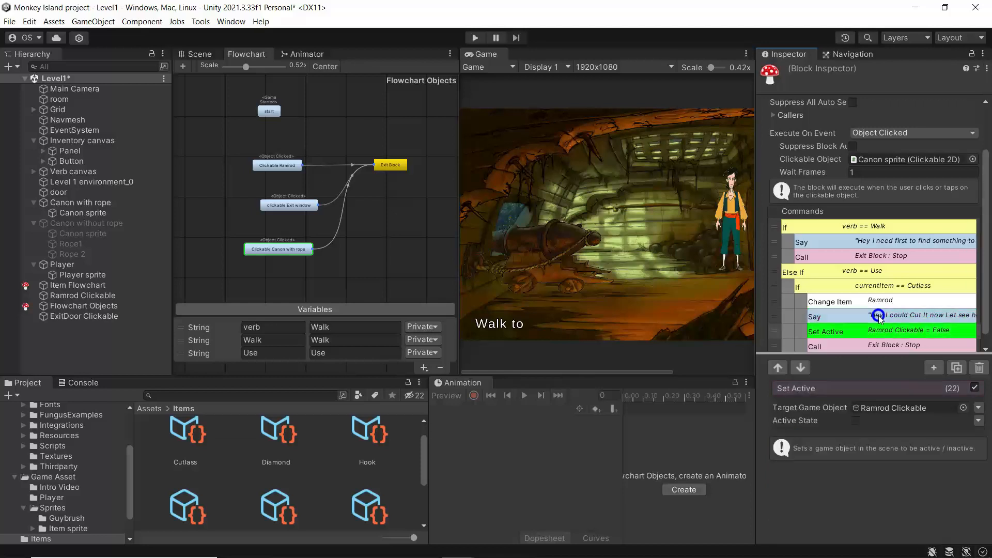
{"action": "left_click_drag", "start_coordinate": [878, 333], "coordinate": [873, 318]}
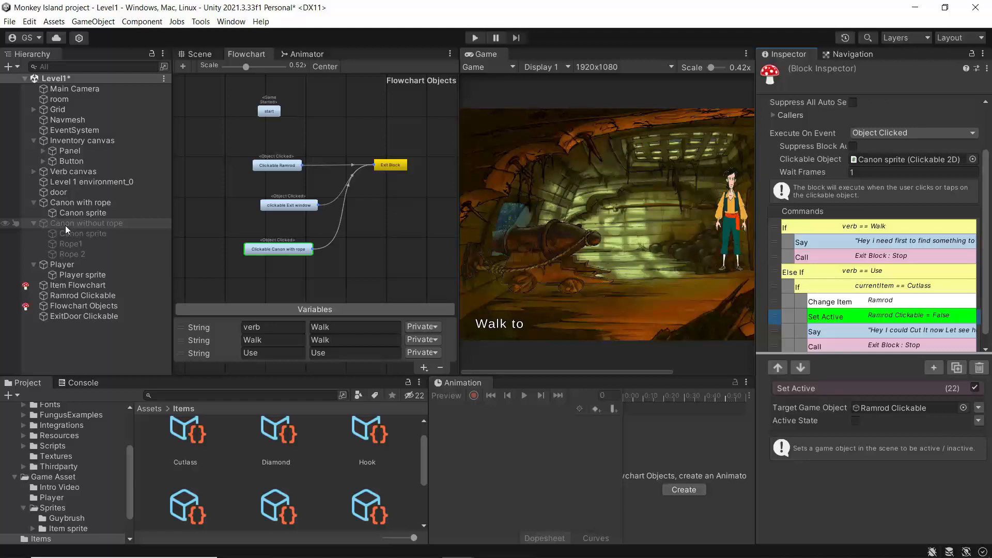
{"action": "left_click_drag", "start_coordinate": [64, 225], "coordinate": [894, 407]}
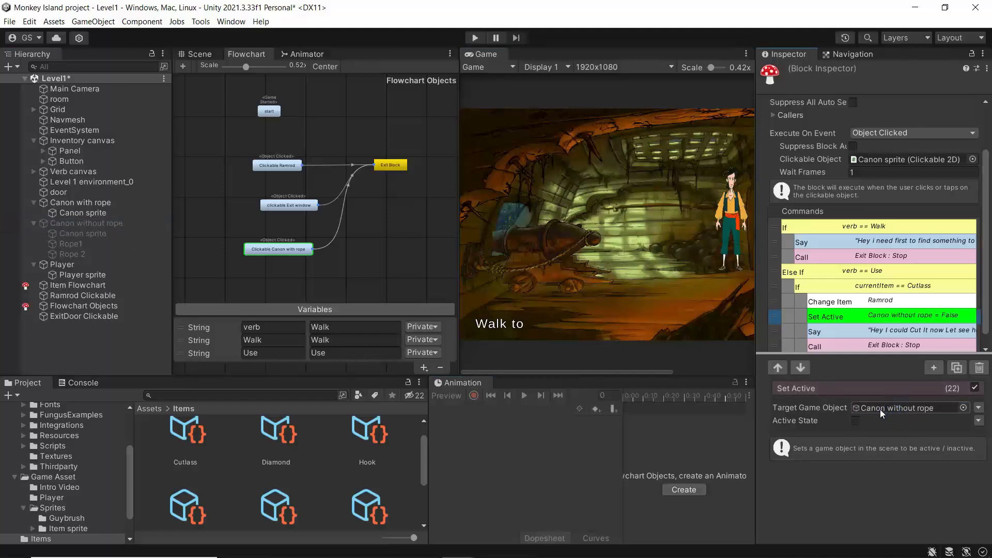
{"action": "left_click", "coordinate": [855, 420]}
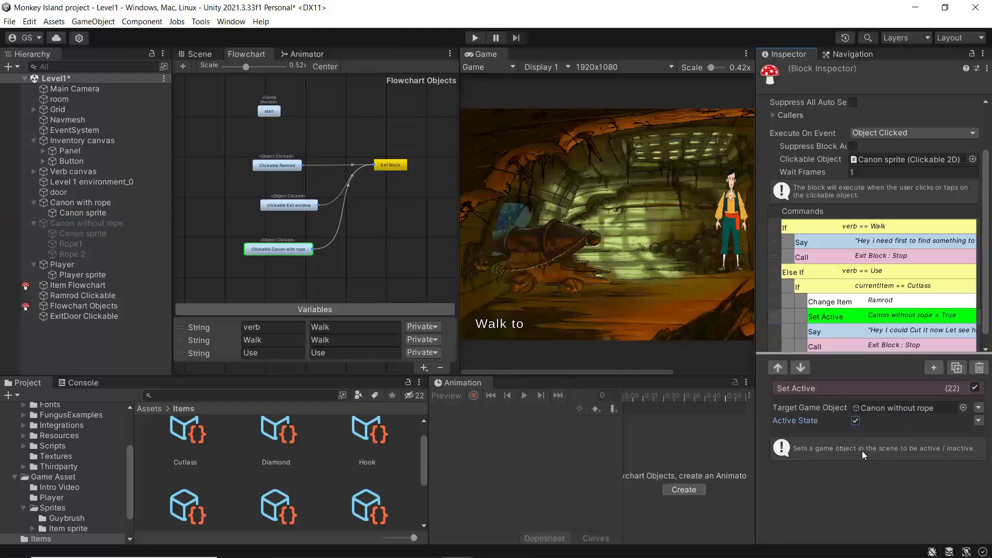
Step: Duplicate the Set Active command for Canon without rope and make the copy deactivate Canon with rope
{"action": "left_click", "coordinate": [853, 316]}
{"action": "left_click", "coordinate": [956, 367]}
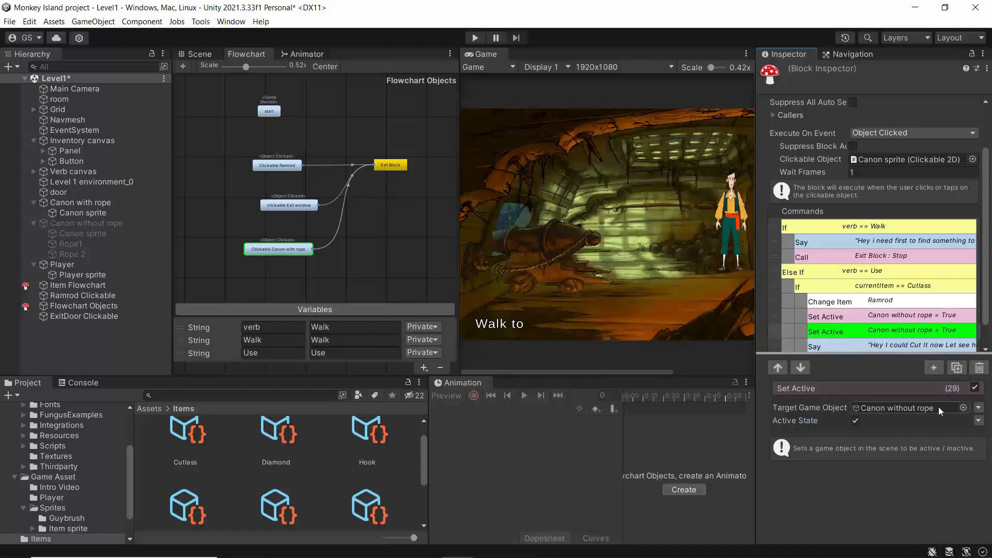
{"action": "left_click", "coordinate": [855, 421]}
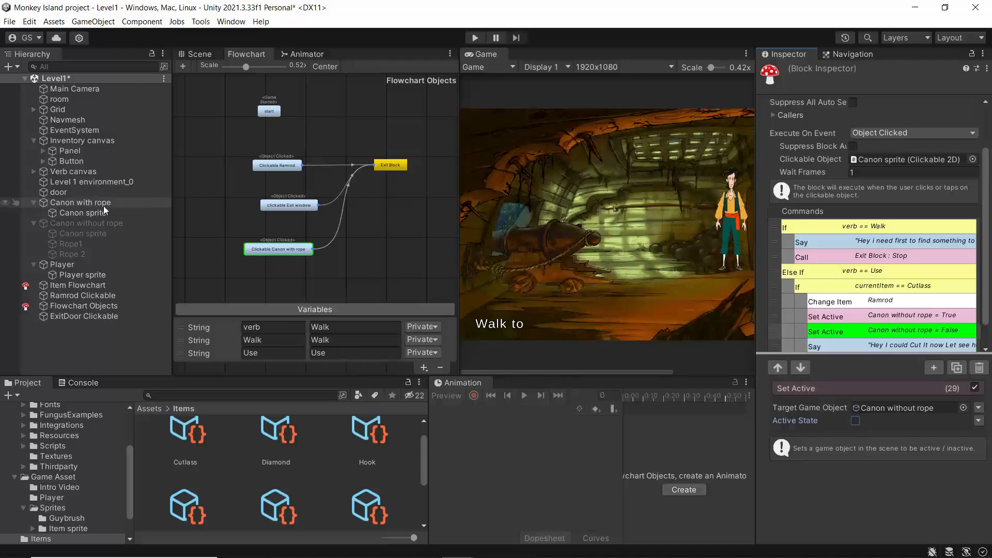
{"action": "left_click_drag", "start_coordinate": [66, 208], "coordinate": [878, 407]}
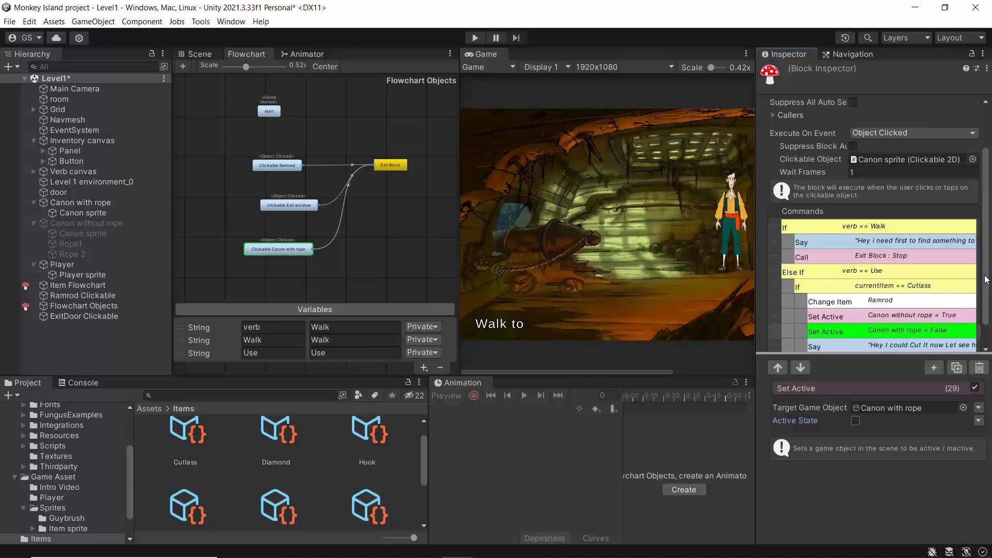
Step: Add an End command followed by an Else command below the Set Active command for Canon with rope
{"action": "scroll", "coordinate": [987, 282], "scroll_direction": "down", "scroll_amount": 2}
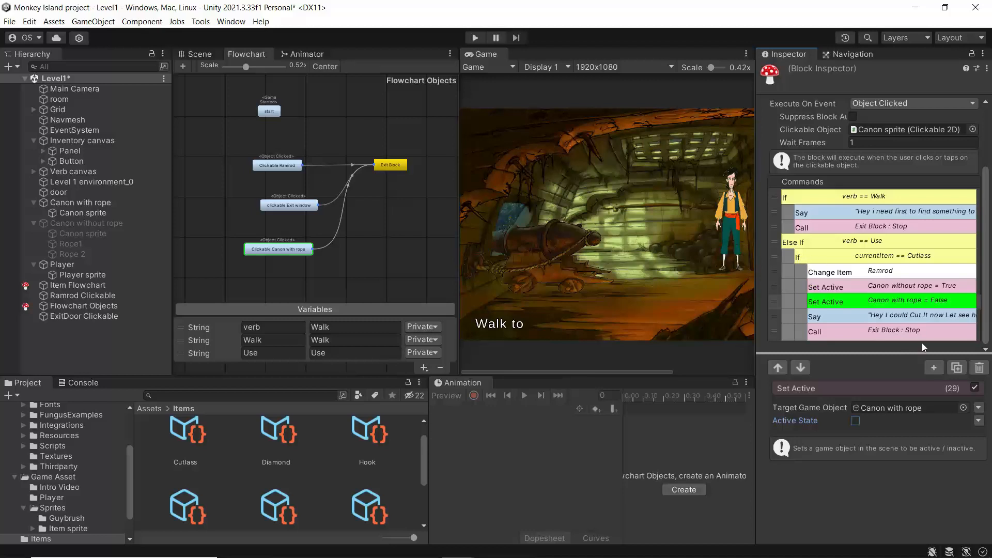
{"action": "left_click", "coordinate": [933, 369]}
{"action": "type", "text": "end"}
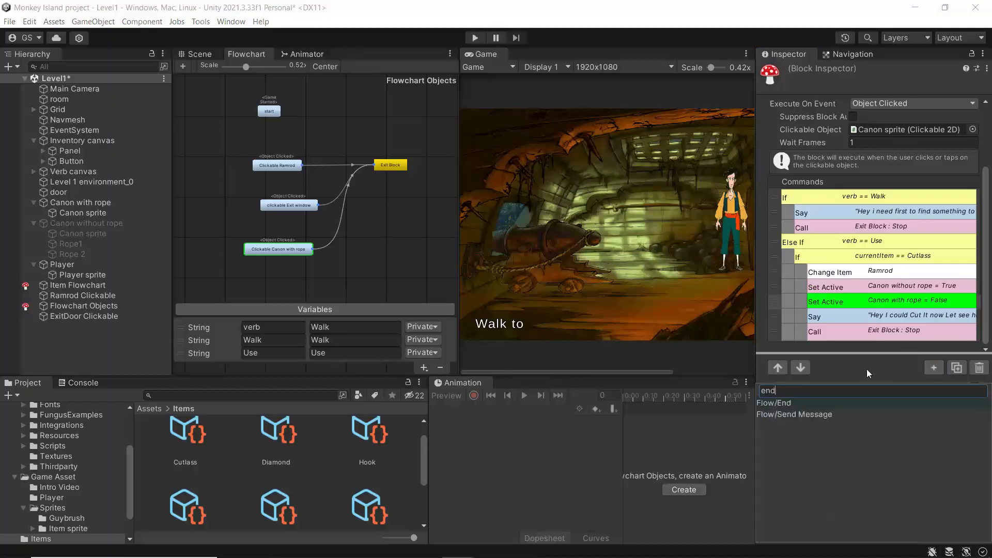
{"action": "left_click", "coordinate": [789, 400]}
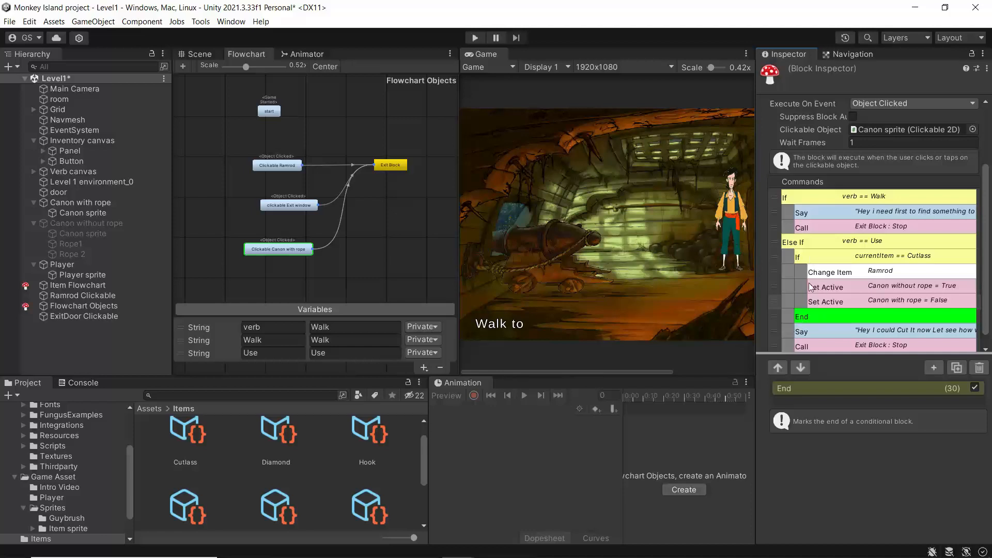
{"action": "left_click", "coordinate": [933, 371]}
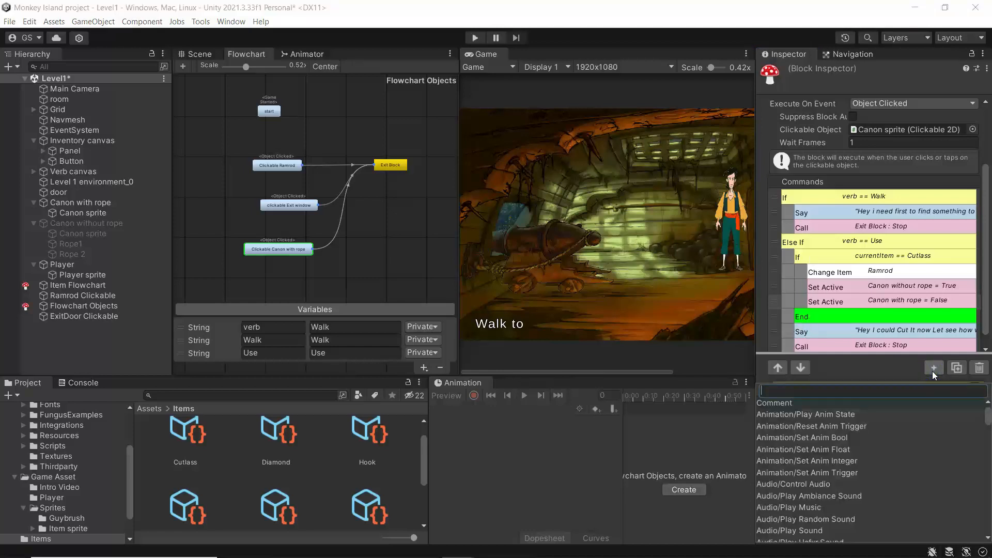
{"action": "type", "text": "el"}
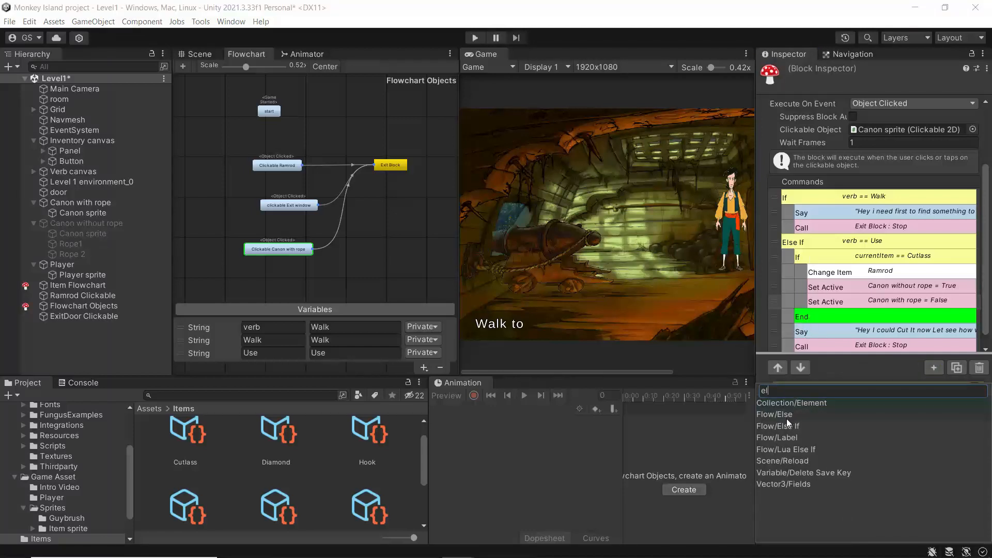
{"action": "left_click", "coordinate": [783, 414]}
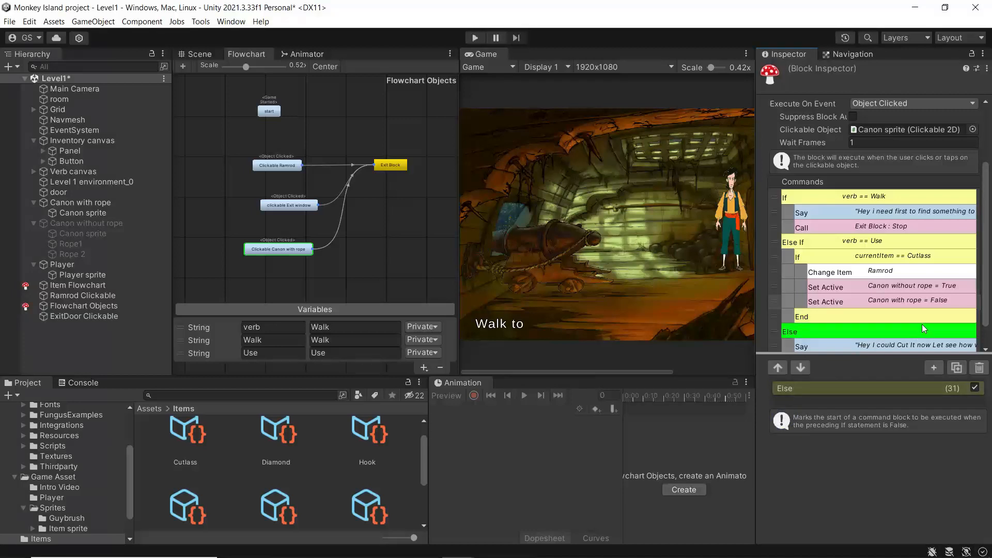
Step: Move the "Hey I could Cut It now" Say command above End, inside the Cutlass condition
{"action": "scroll", "coordinate": [979, 308], "scroll_direction": "down", "scroll_amount": 2}
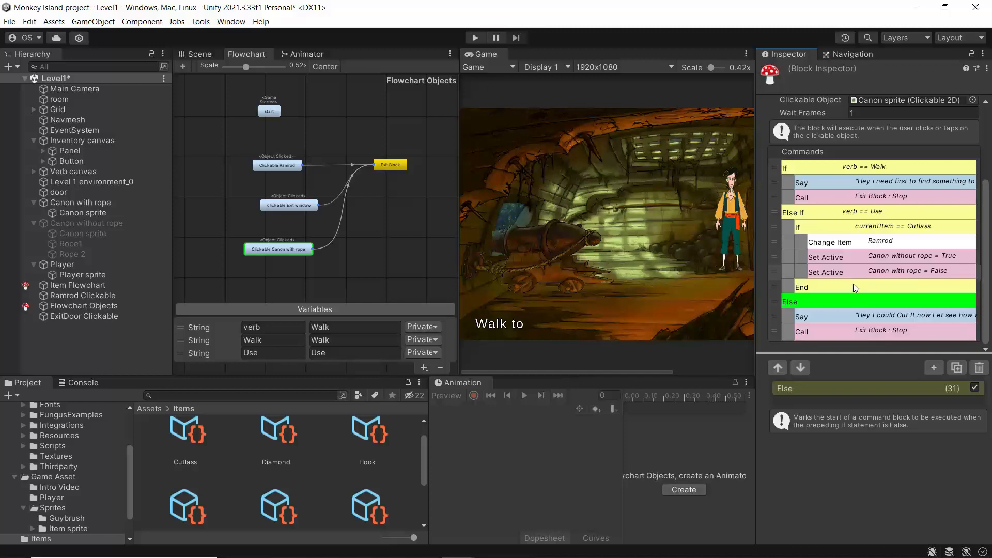
{"action": "left_click", "coordinate": [864, 314]}
{"action": "left_click_drag", "start_coordinate": [861, 318], "coordinate": [860, 287]}
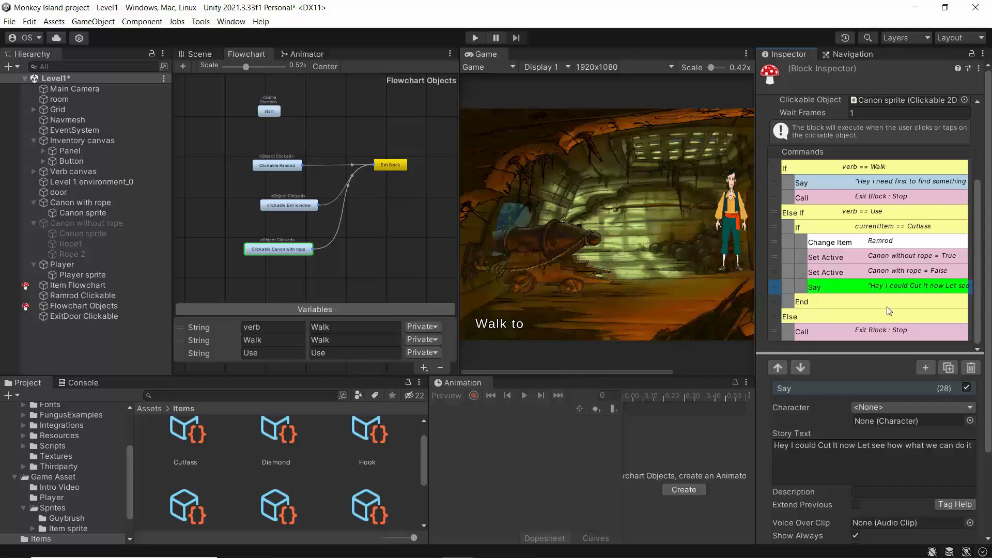
Step: Duplicate the "Hey I could Cut It now" Say command and move the copy into the Else branch above Call
{"action": "left_click", "coordinate": [948, 368]}
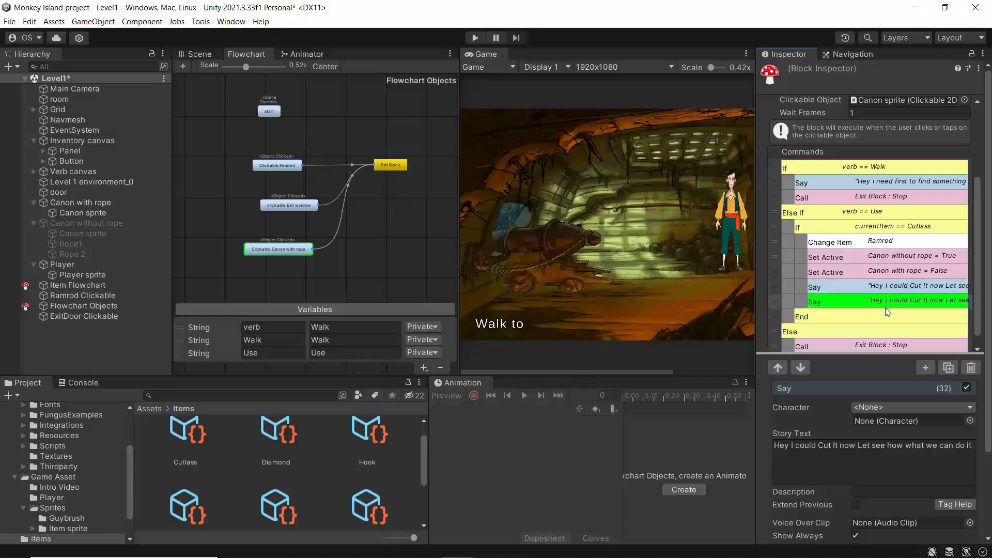
{"action": "left_click_drag", "start_coordinate": [888, 301], "coordinate": [901, 330]}
{"action": "scroll", "coordinate": [906, 315], "scroll_direction": "down", "scroll_amount": 1}
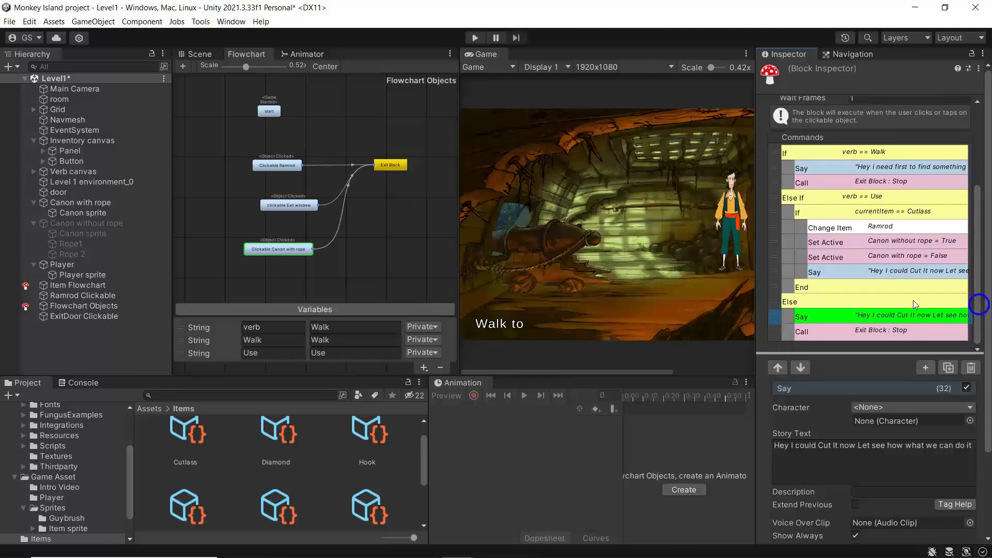
Step: Set the story text of the Else branch's Say command to "No That was not a currnt item"
{"action": "left_click", "coordinate": [910, 446]}
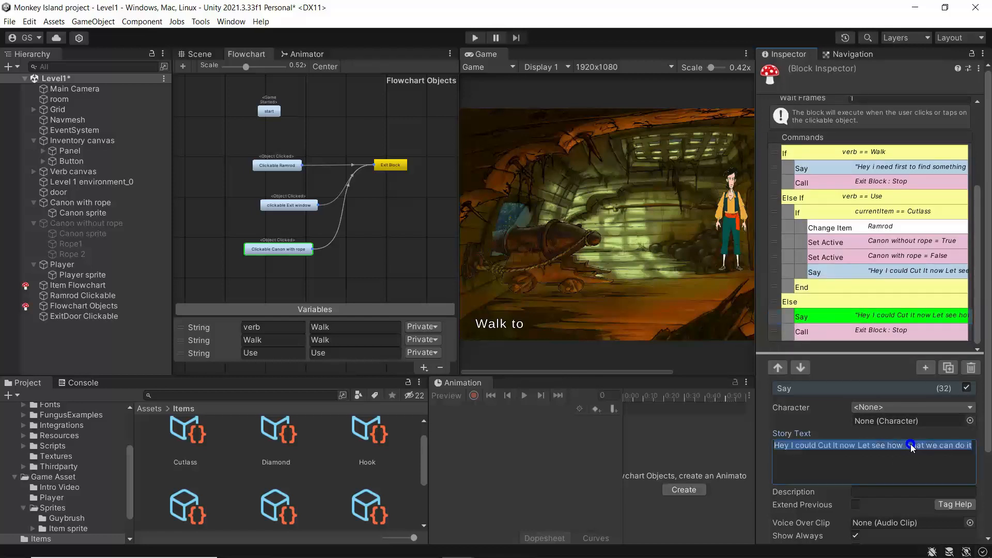
{"action": "type", "text": "No"}
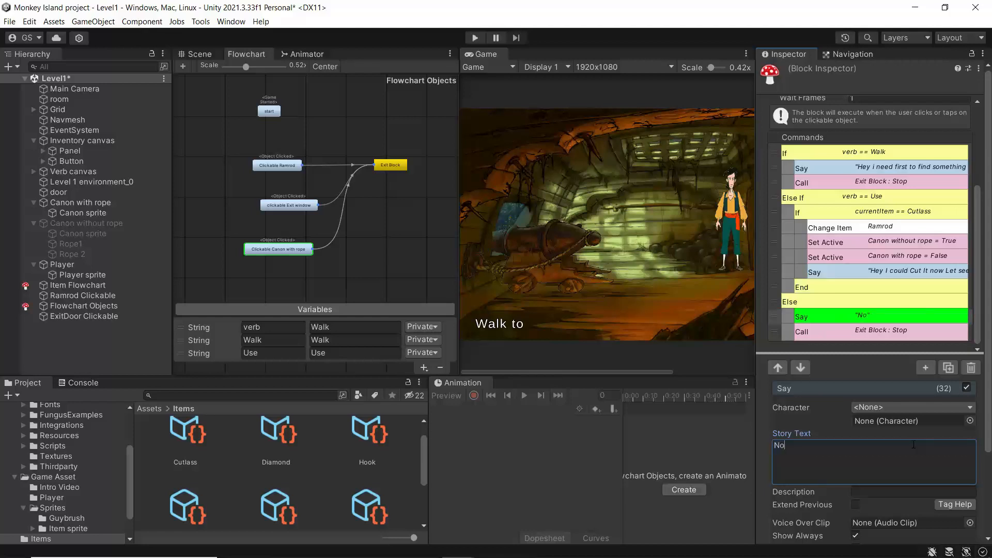
{"action": "type", "text": " That was not a currnz"}
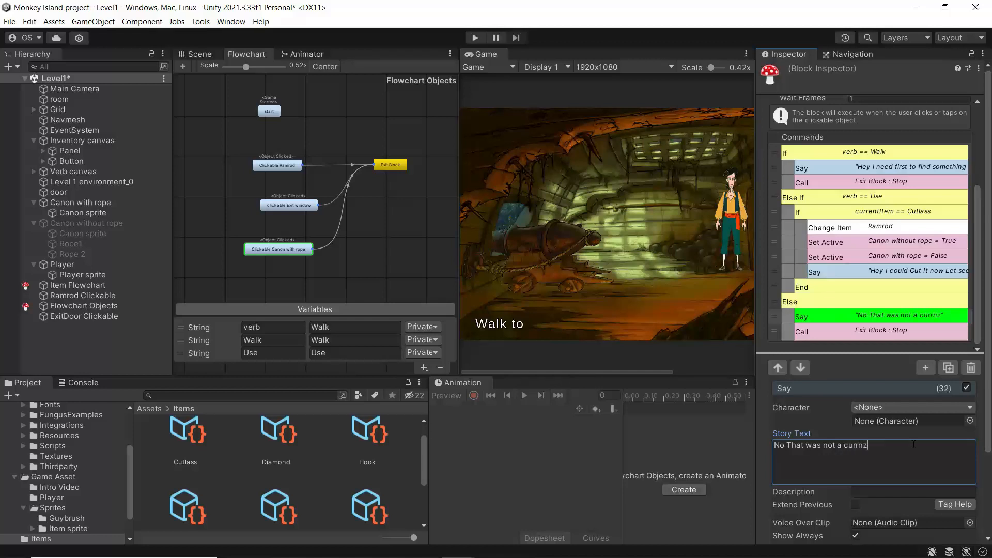
{"action": "key", "text": "BackSpace"}
{"action": "type", "text": "t item"}
Step: Duplicate the End command and move the copy between the Else branch's Say and the final Call
{"action": "left_click", "coordinate": [863, 288]}
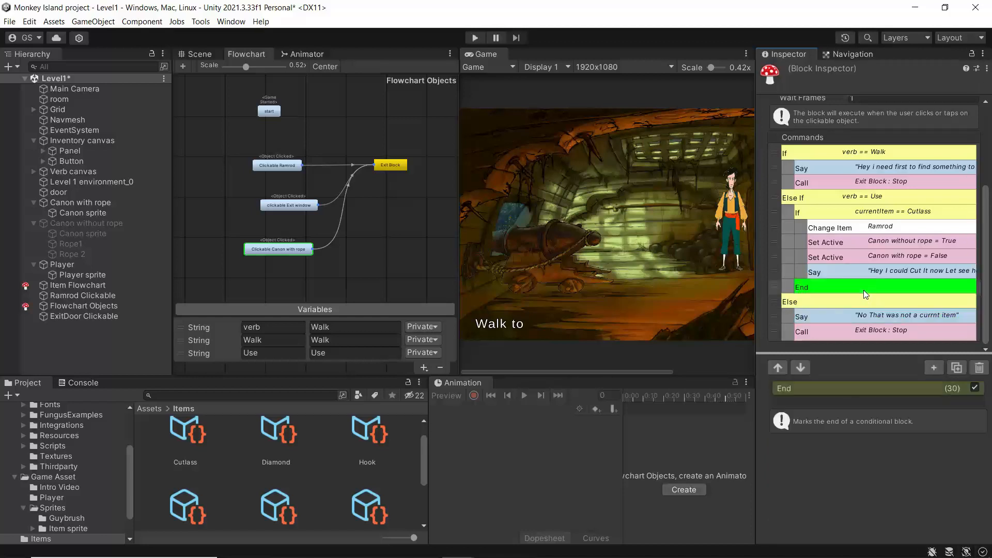
{"action": "left_click", "coordinate": [956, 369]}
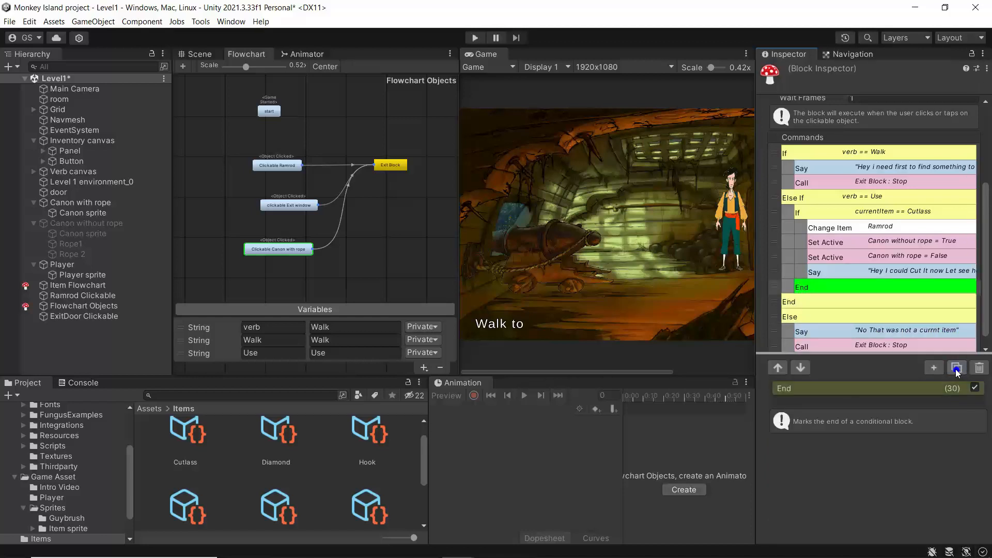
{"action": "left_click", "coordinate": [818, 304]}
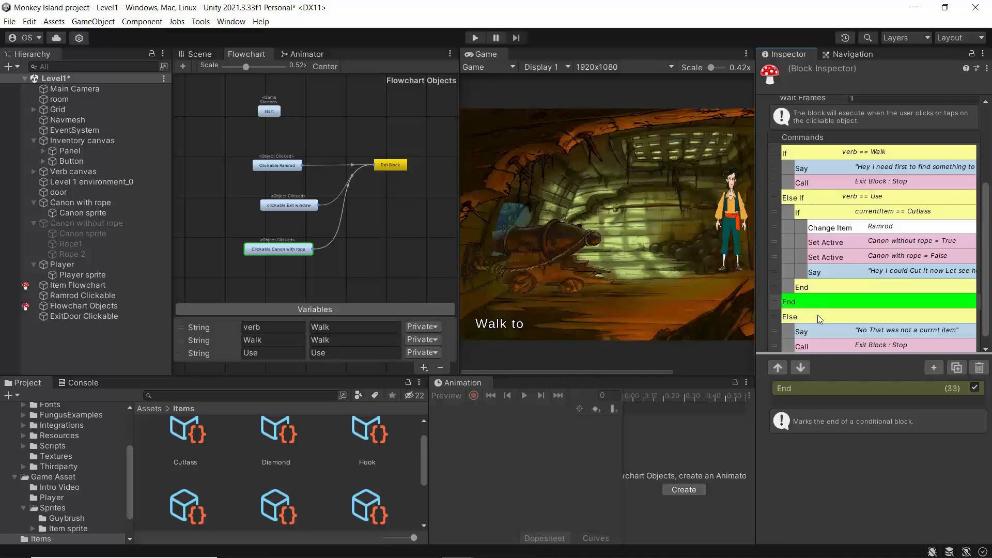
{"action": "left_click_drag", "start_coordinate": [815, 306], "coordinate": [816, 329]}
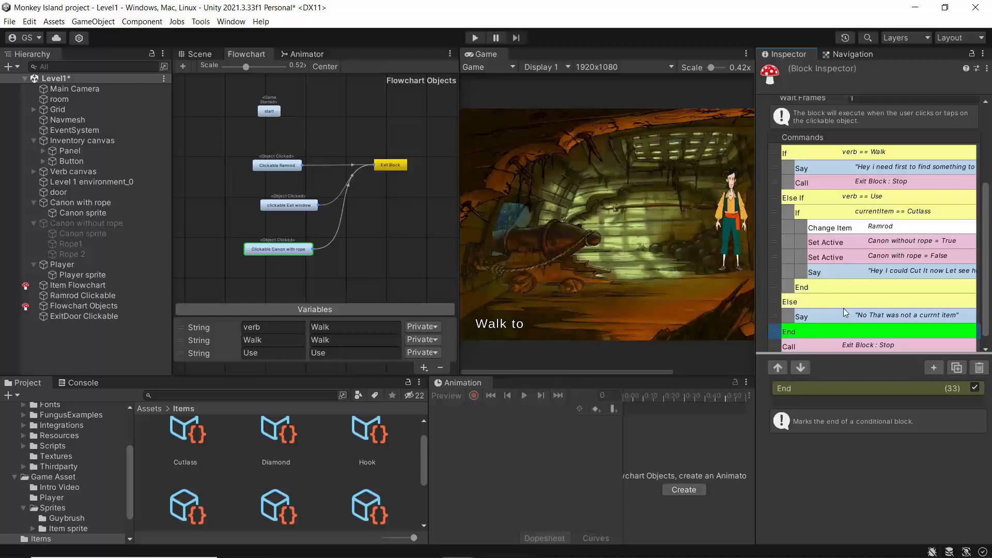
{"action": "scroll", "coordinate": [842, 312], "scroll_direction": "down", "scroll_amount": 1}
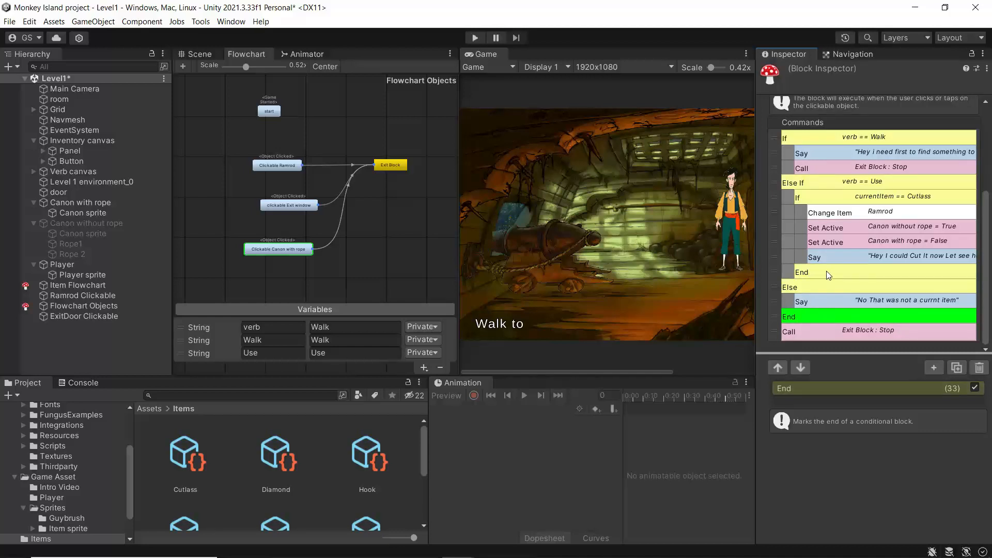
Step: Move the inner End command below the "No That was not a currnt item" Say so the Else branch belongs to the Cutlass condition
{"action": "left_click_drag", "start_coordinate": [828, 276], "coordinate": [829, 299]}
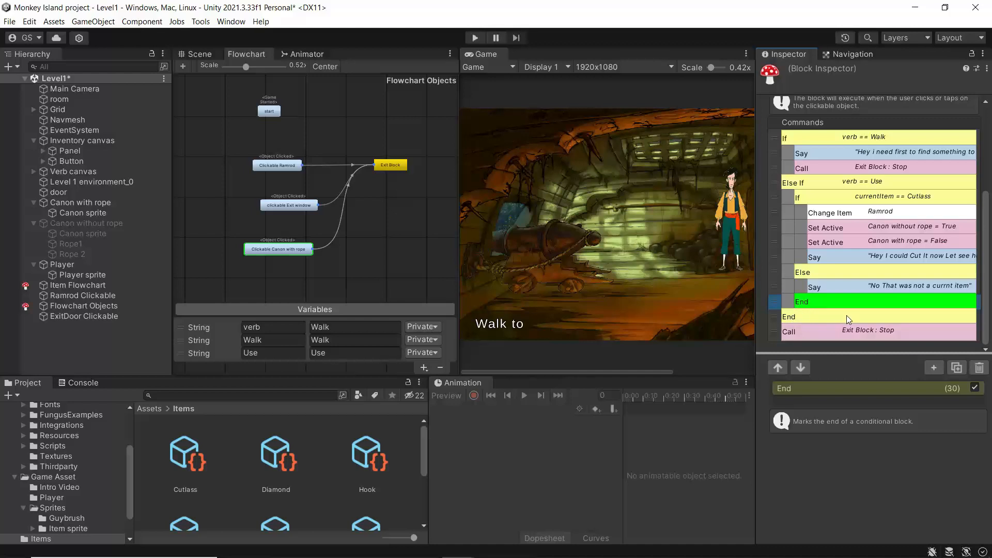
Step: Check the Item Owned setting of the Cutlass, Diamond and Hook inventory items
{"action": "left_click", "coordinate": [188, 454]}
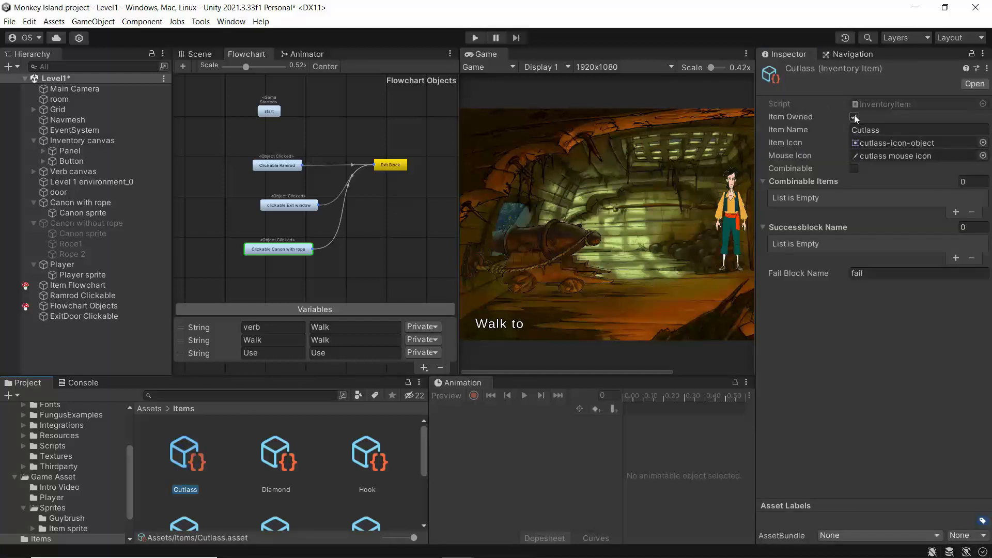
{"action": "left_click", "coordinate": [272, 458]}
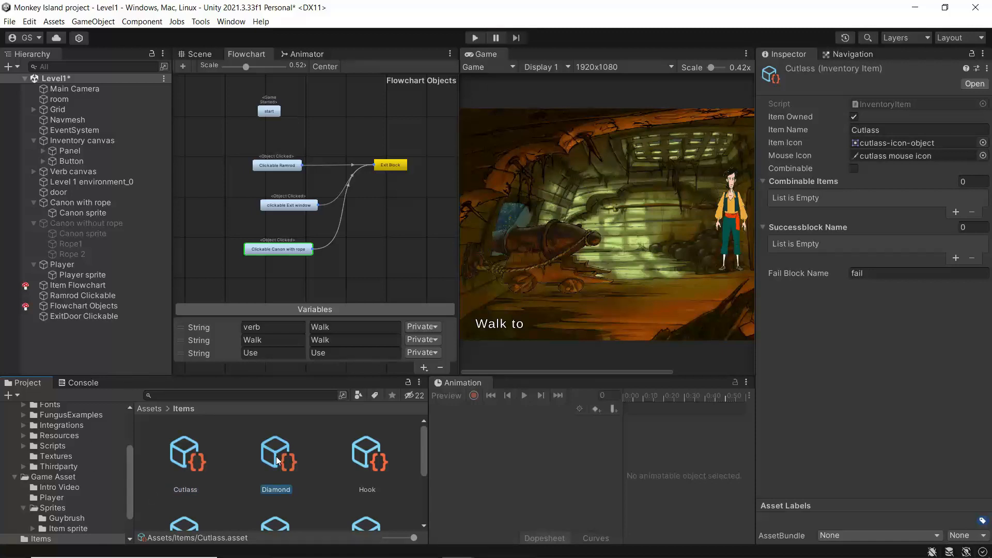
{"action": "left_click", "coordinate": [378, 449]}
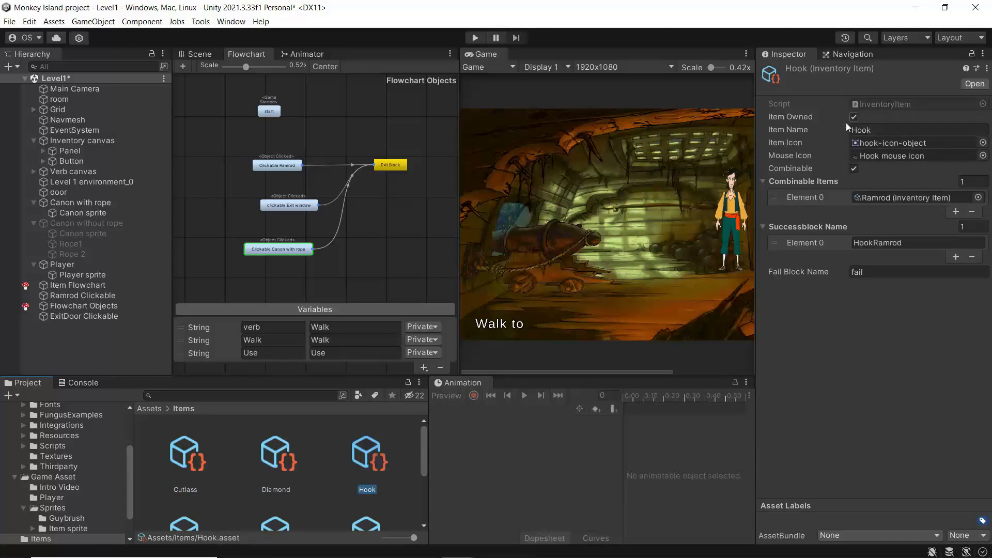
Step: Run the game in a maximized Game view and check the owned items in the inventory chest, closing it again
{"action": "left_click", "coordinate": [474, 37]}
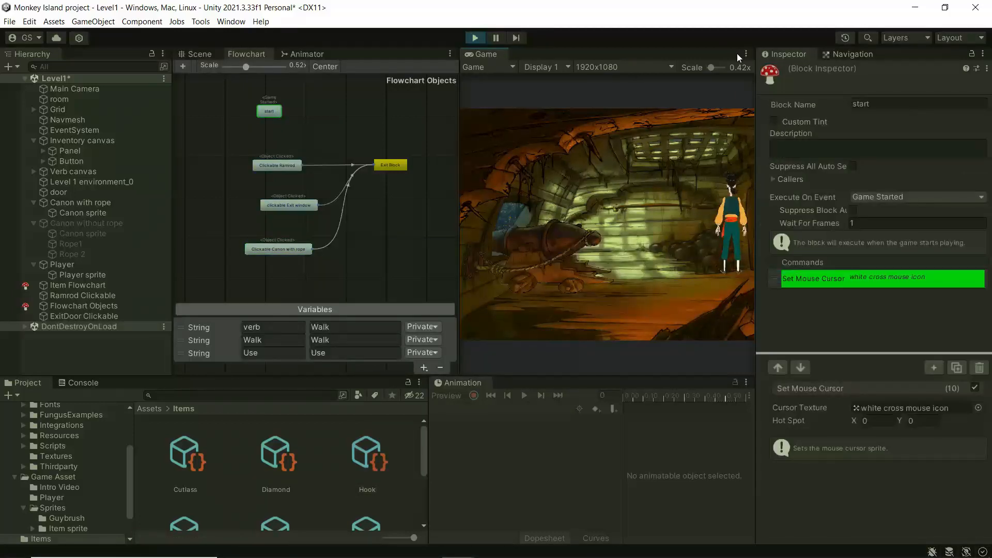
{"action": "left_click", "coordinate": [743, 54]}
{"action": "left_click", "coordinate": [768, 91]}
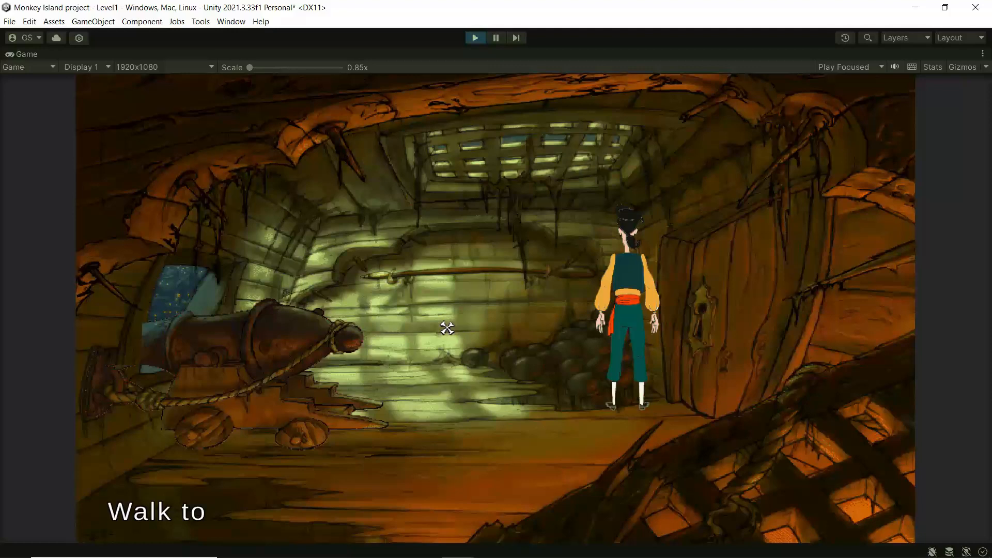
{"action": "key", "text": "i"}
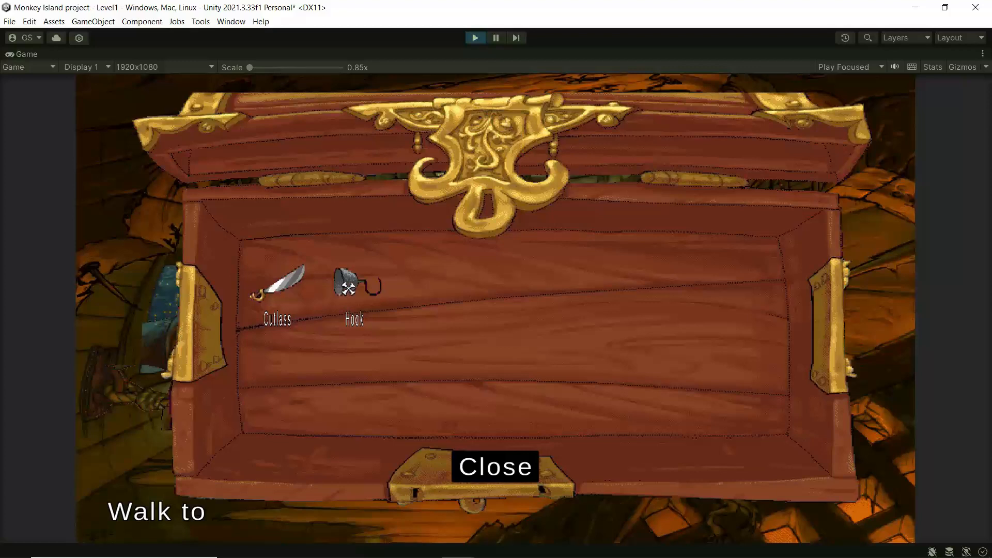
{"action": "left_click", "coordinate": [493, 471]}
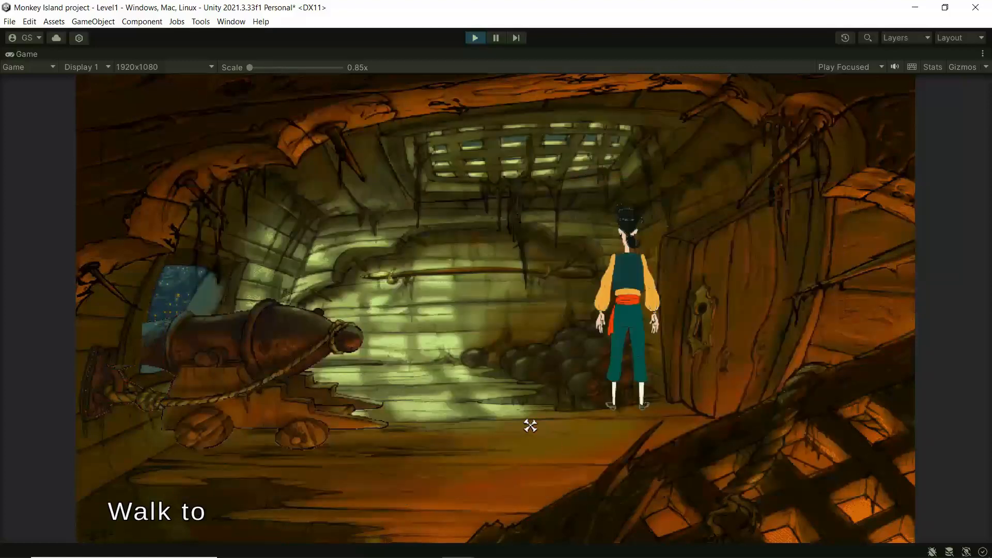
Step: Test the Walk verb on the roped cannon, dismiss its dialogue and walk the player away
{"action": "left_click", "coordinate": [313, 423]}
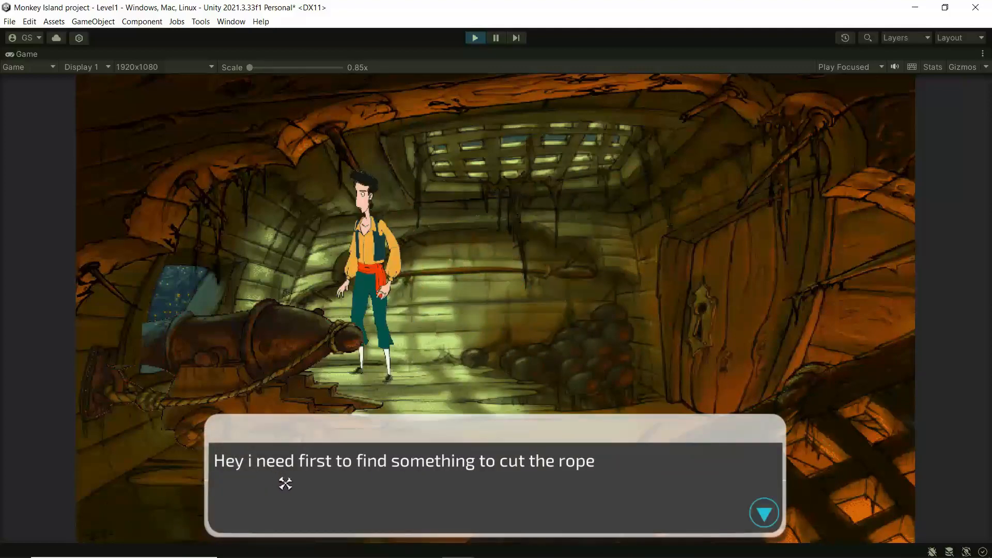
{"action": "left_click", "coordinate": [448, 490]}
{"action": "left_click", "coordinate": [485, 431]}
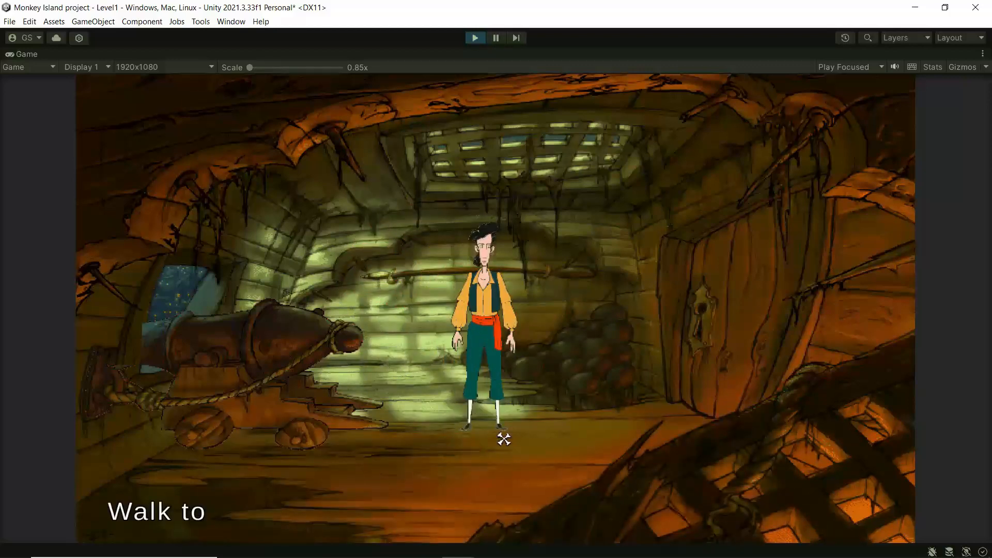
Step: Test using the Hook from the inventory on the roped cannon, dismiss the dialogue and walk the player away
{"action": "right_click", "coordinate": [504, 439]}
{"action": "left_click", "coordinate": [357, 288]}
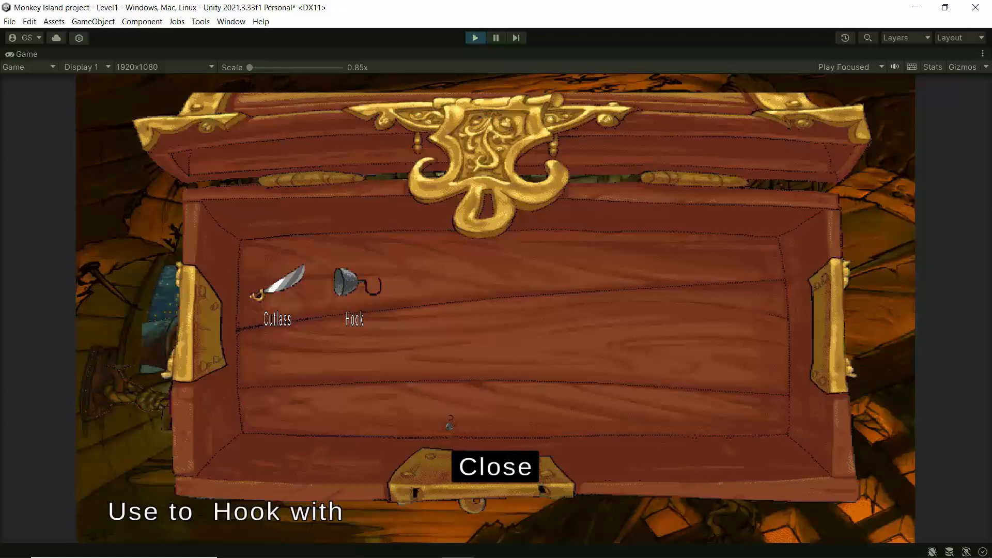
{"action": "left_click", "coordinate": [475, 471]}
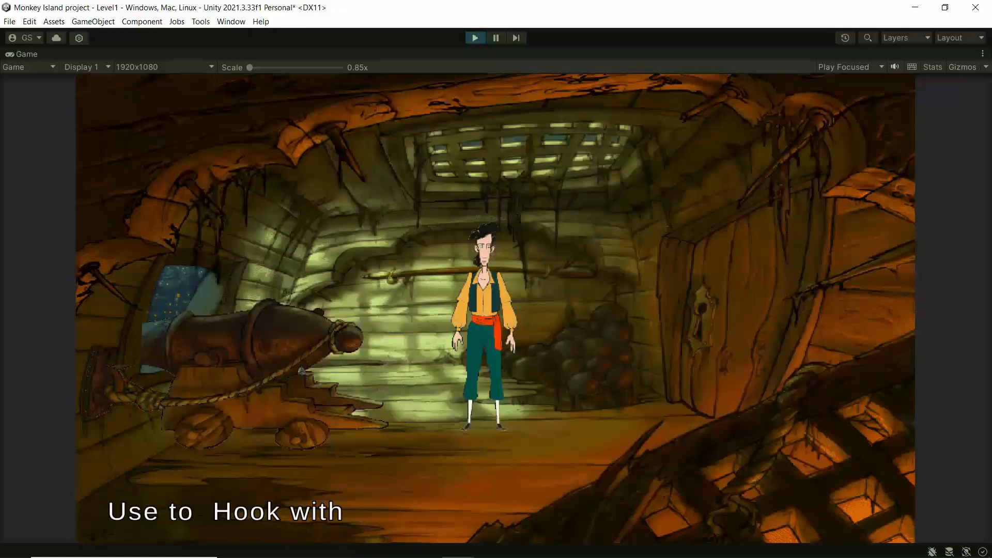
{"action": "left_click", "coordinate": [322, 416]}
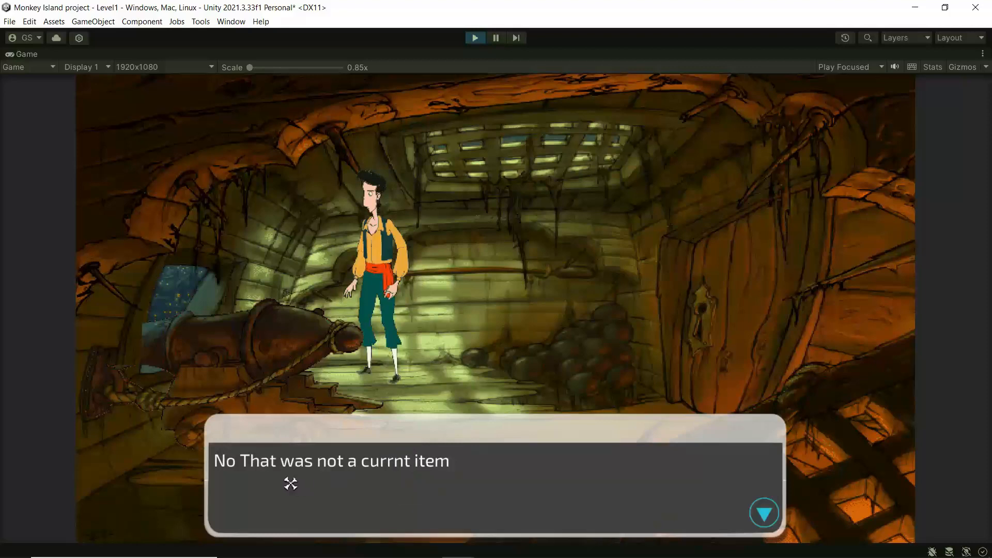
{"action": "left_click", "coordinate": [533, 501]}
{"action": "left_click", "coordinate": [487, 443]}
Step: Test using the Cutlass from the inventory on the roped cannon and dismiss the dialogue
{"action": "right_click", "coordinate": [488, 443]}
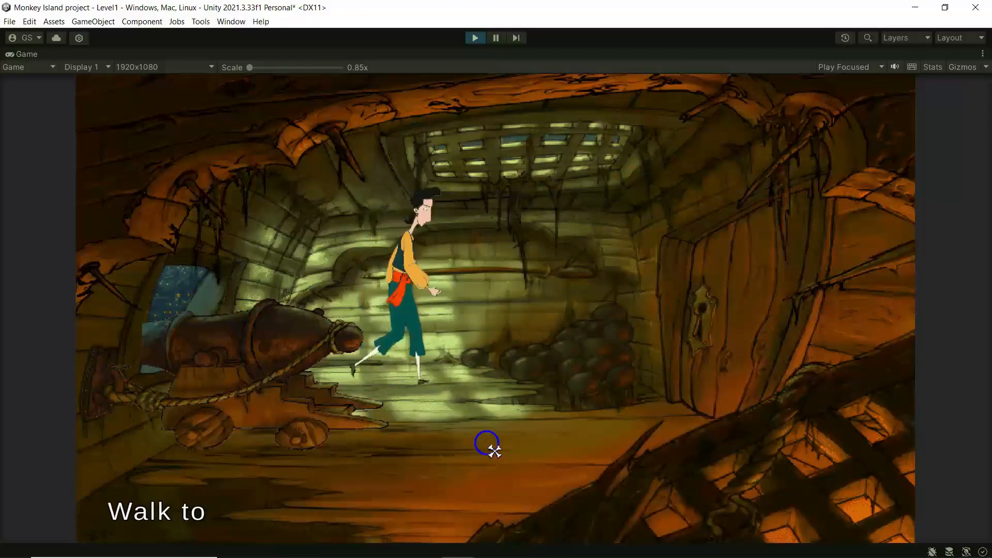
{"action": "left_click", "coordinate": [293, 292]}
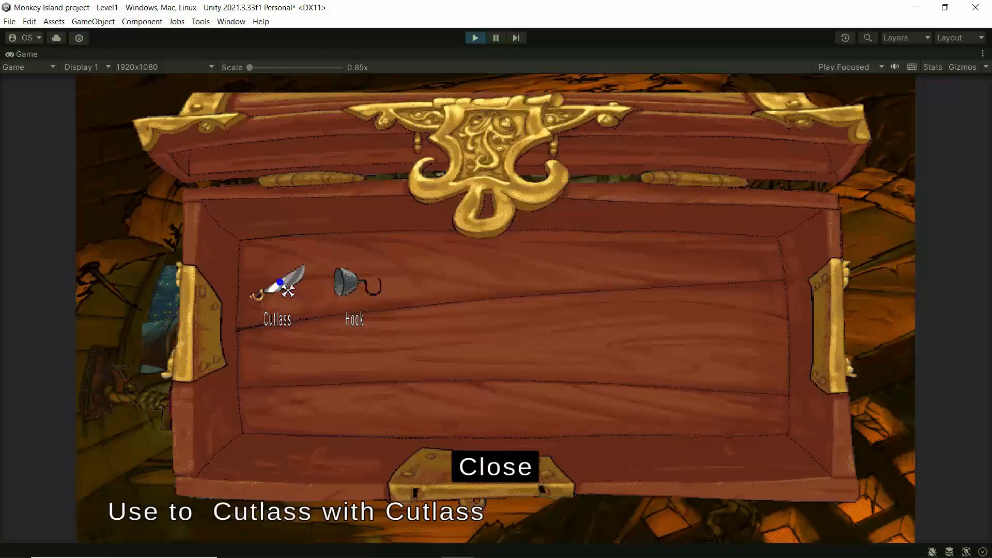
{"action": "left_click", "coordinate": [477, 456]}
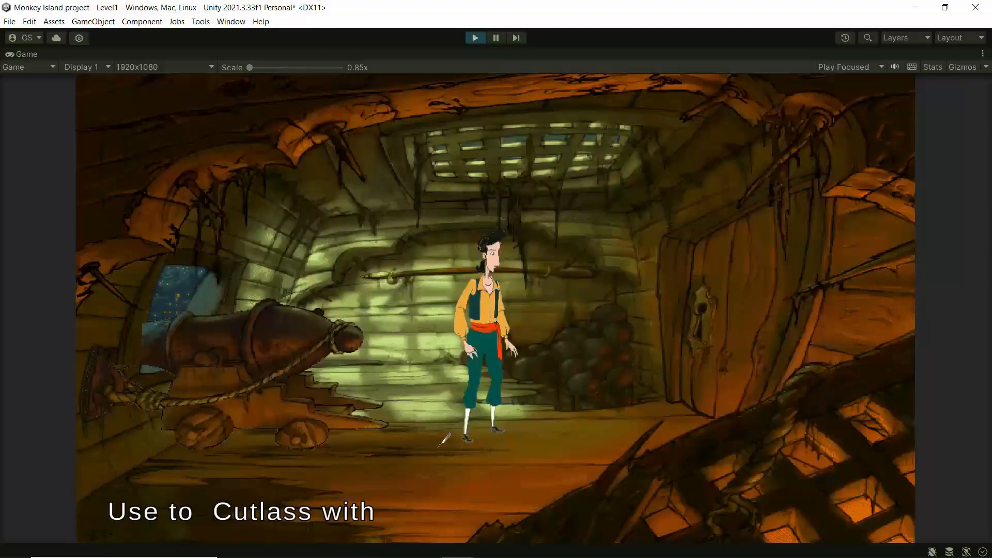
{"action": "left_click", "coordinate": [354, 436]}
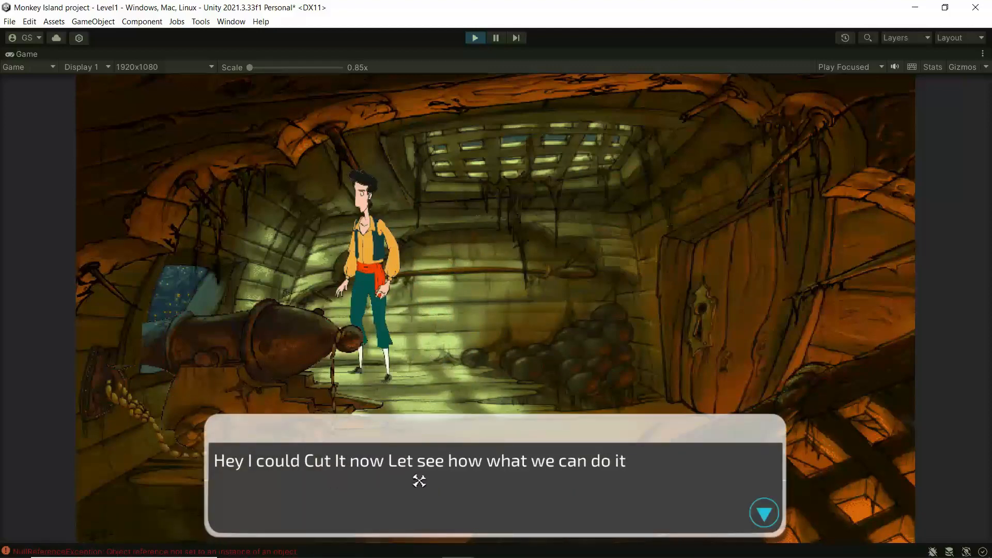
{"action": "left_click", "coordinate": [662, 492]}
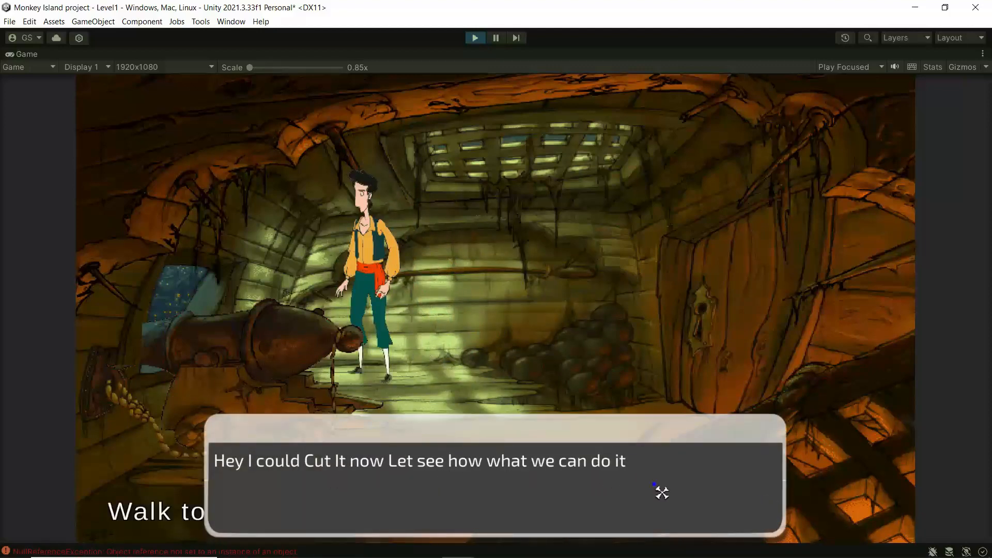
Step: Walk the player around the room and over to the unroped cannon to test it, and stop the game
{"action": "left_click", "coordinate": [514, 405]}
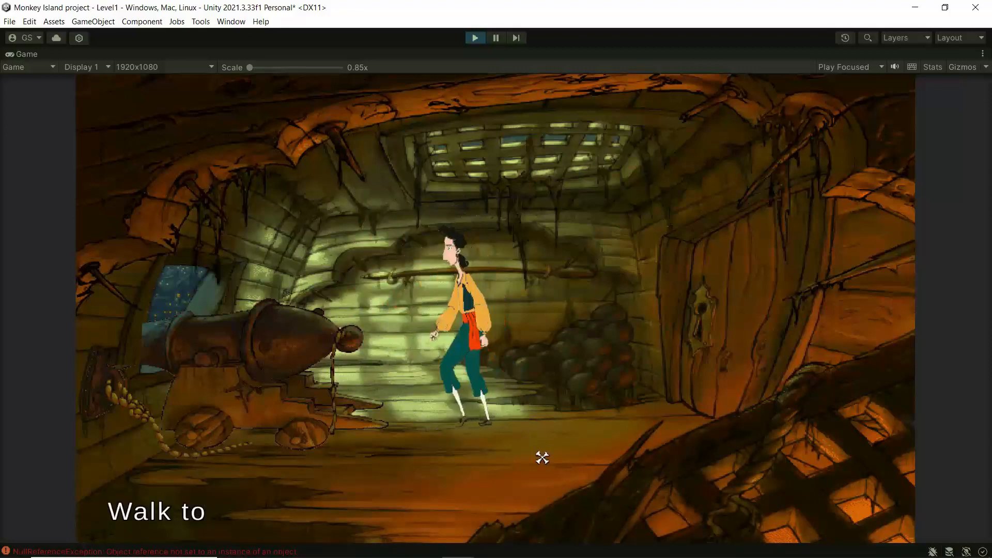
{"action": "left_click", "coordinate": [580, 435]}
{"action": "left_click", "coordinate": [574, 445]}
{"action": "left_click", "coordinate": [557, 467]}
{"action": "left_click", "coordinate": [514, 488]}
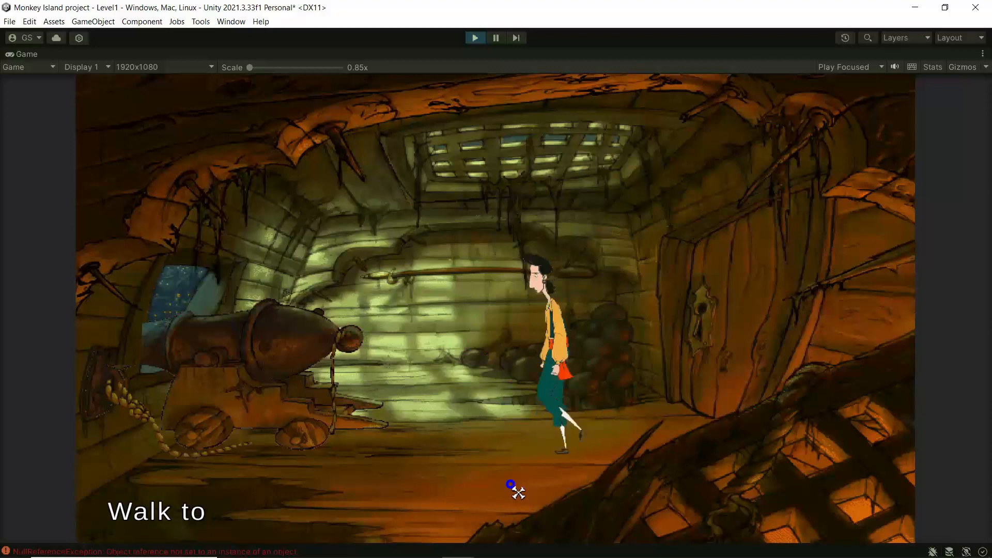
{"action": "left_click", "coordinate": [344, 432]}
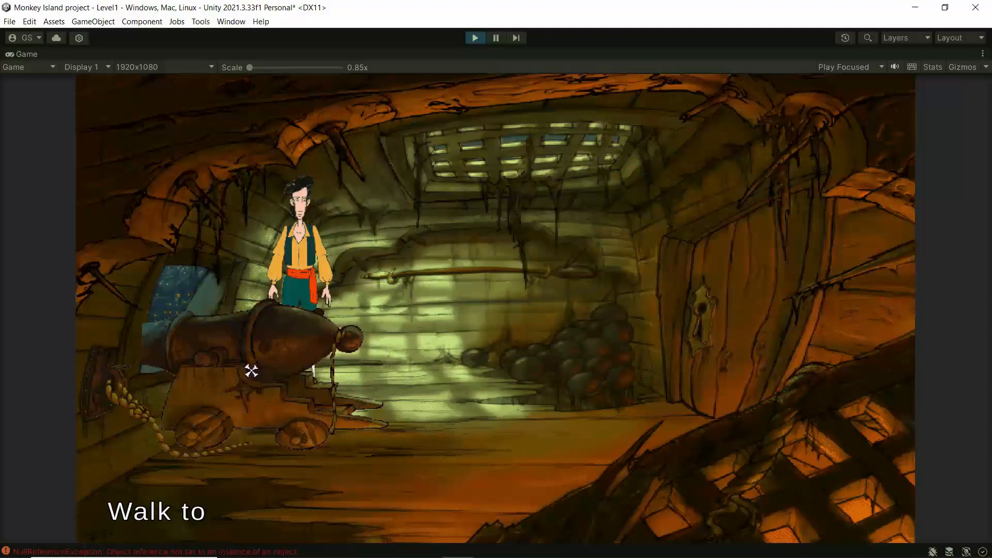
{"action": "left_click", "coordinate": [547, 449]}
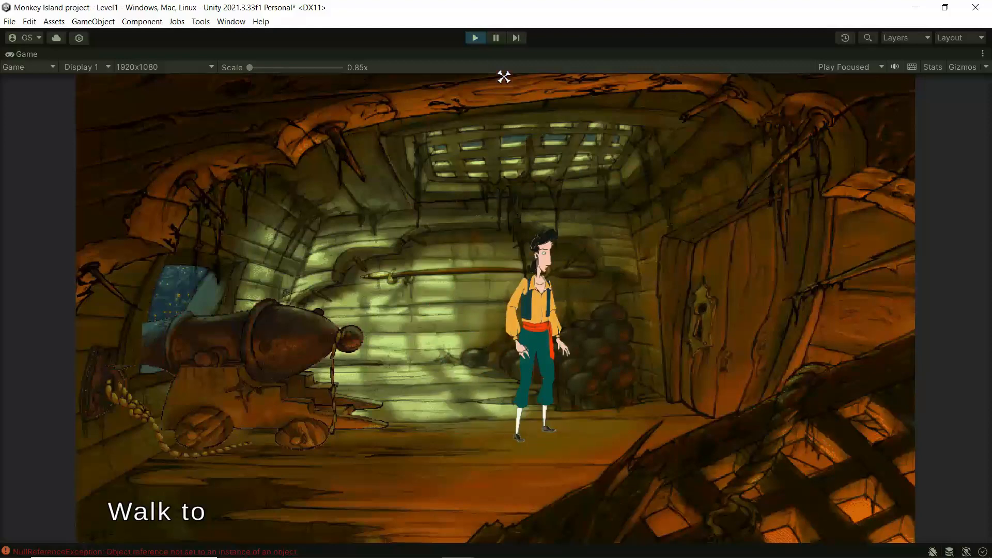
{"action": "left_click", "coordinate": [478, 39]}
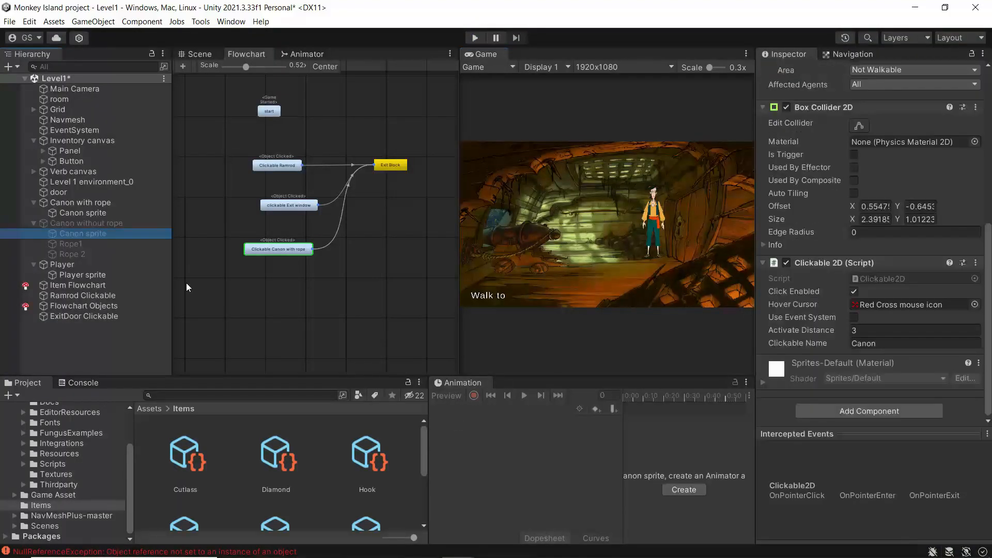
Step: Duplicate the Clickable Canon with rope block and place the copy directly below the original in the flowchart
{"action": "left_click", "coordinate": [268, 253]}
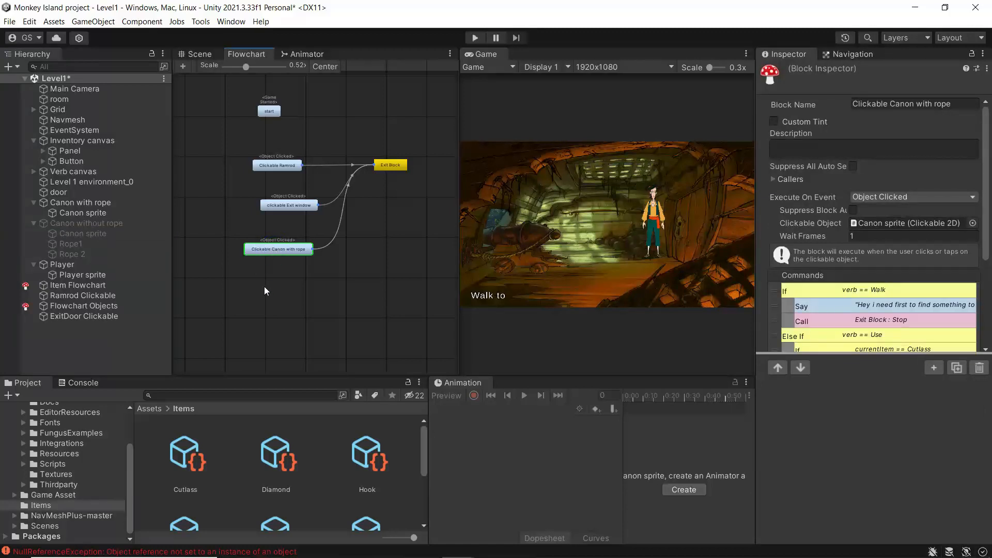
{"action": "key", "text": "ctrl+d"}
{"action": "left_click_drag", "start_coordinate": [263, 255], "coordinate": [274, 278]}
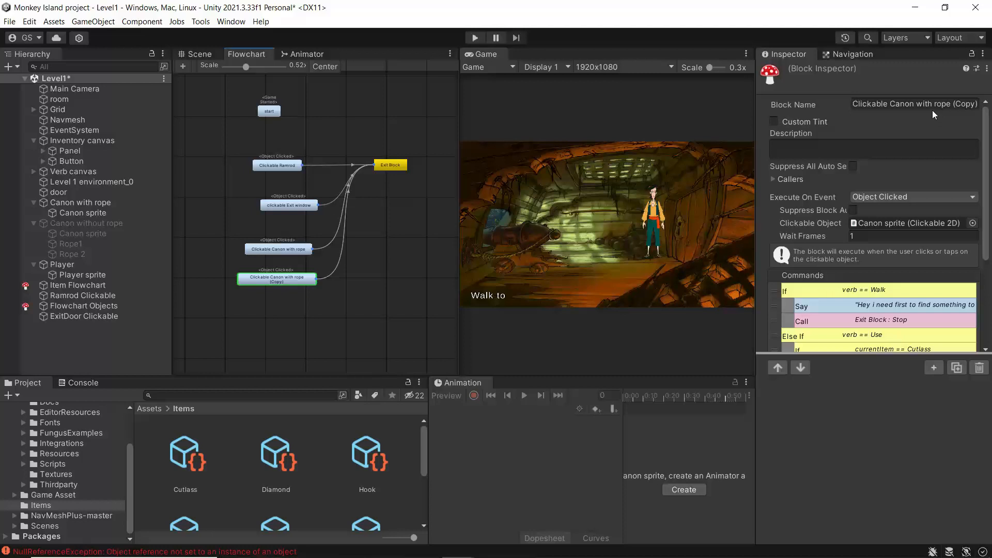
Step: Rename the copied block to "Clickable Canon with no rope" and leave Custom Tint off
{"action": "left_click_drag", "start_coordinate": [933, 104], "coordinate": [980, 108]}
{"action": "type", "text": "no "}
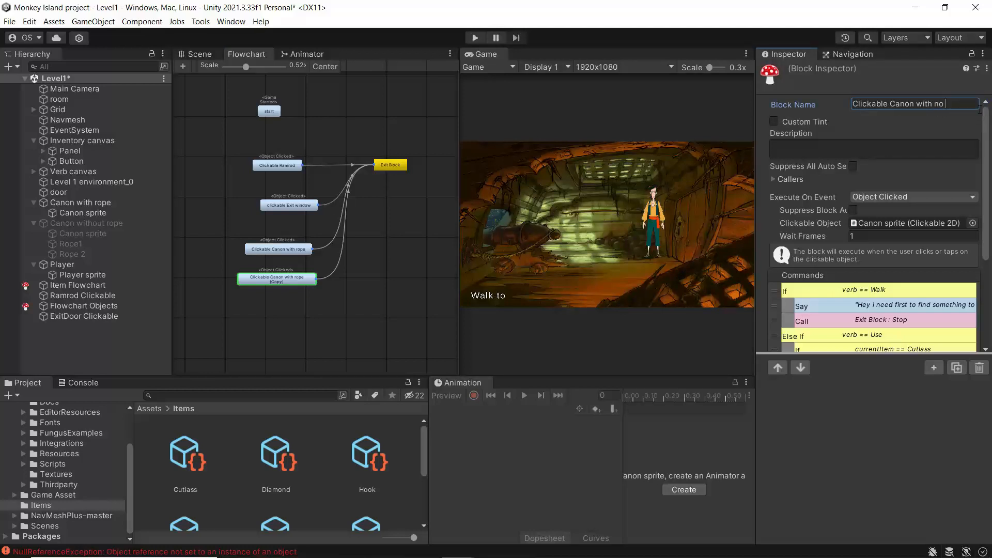
{"action": "type", "text": "rope"}
{"action": "left_click", "coordinate": [943, 123]}
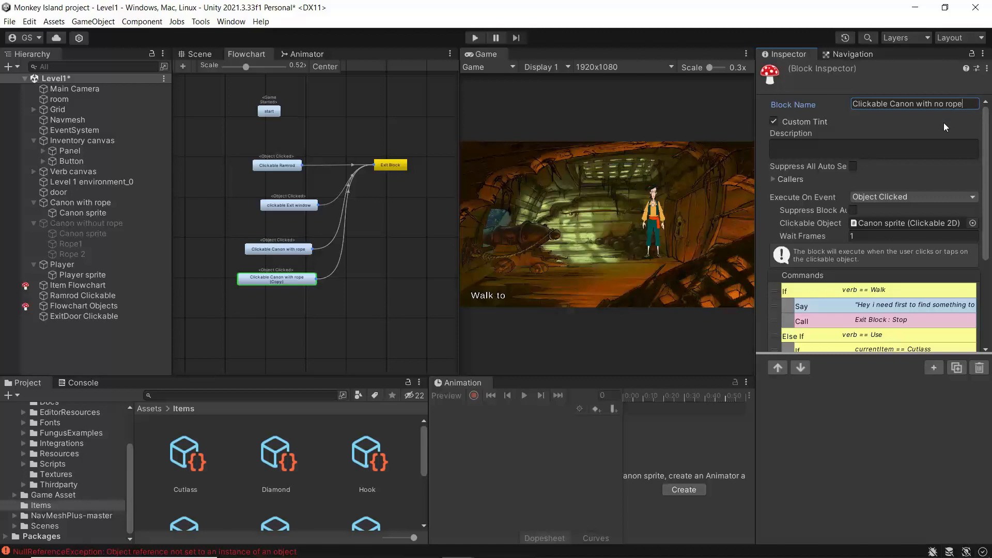
{"action": "left_click", "coordinate": [775, 121]}
Step: Assign the Canon sprite under Canon without rope as the Clickable Object of the Clickable Canon with no rope block
{"action": "left_click_drag", "start_coordinate": [986, 134], "coordinate": [984, 258]}
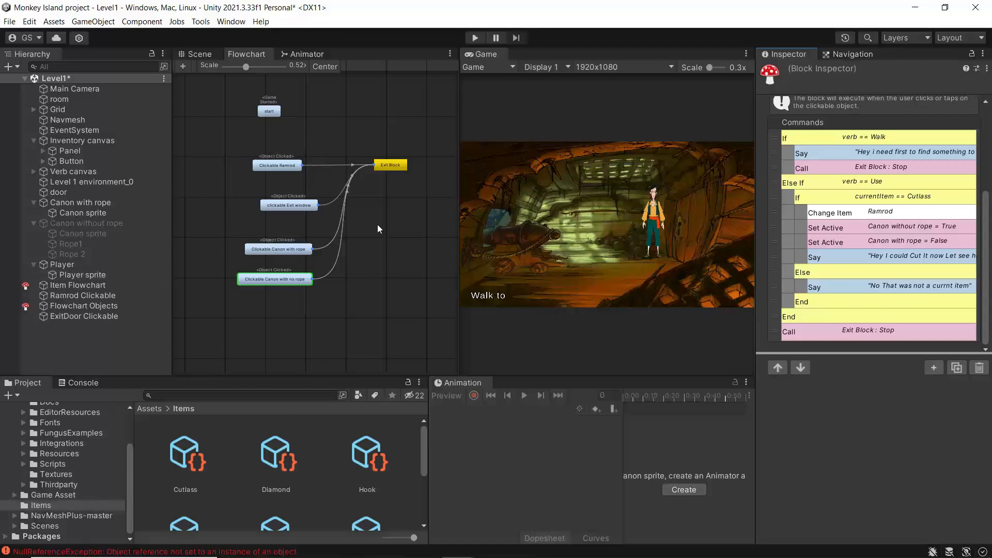
{"action": "scroll", "coordinate": [930, 149], "scroll_direction": "up", "scroll_amount": 3}
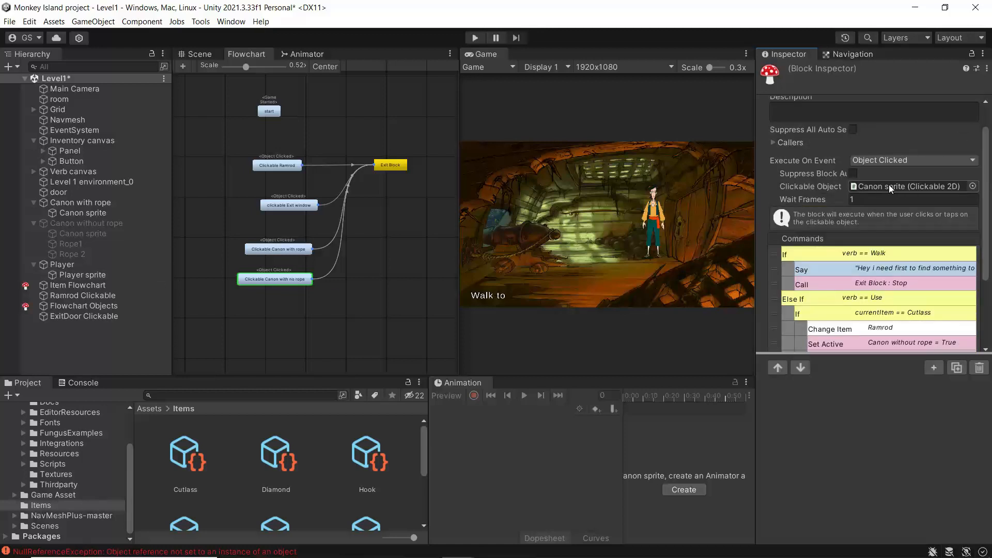
{"action": "left_click", "coordinate": [85, 234]}
{"action": "left_click_drag", "start_coordinate": [125, 237], "coordinate": [886, 185]}
Step: Rename the Canon sprite under Canon without rope to "Canon no rope sprite"
{"action": "left_click", "coordinate": [68, 233]}
{"action": "right_click", "coordinate": [71, 237]}
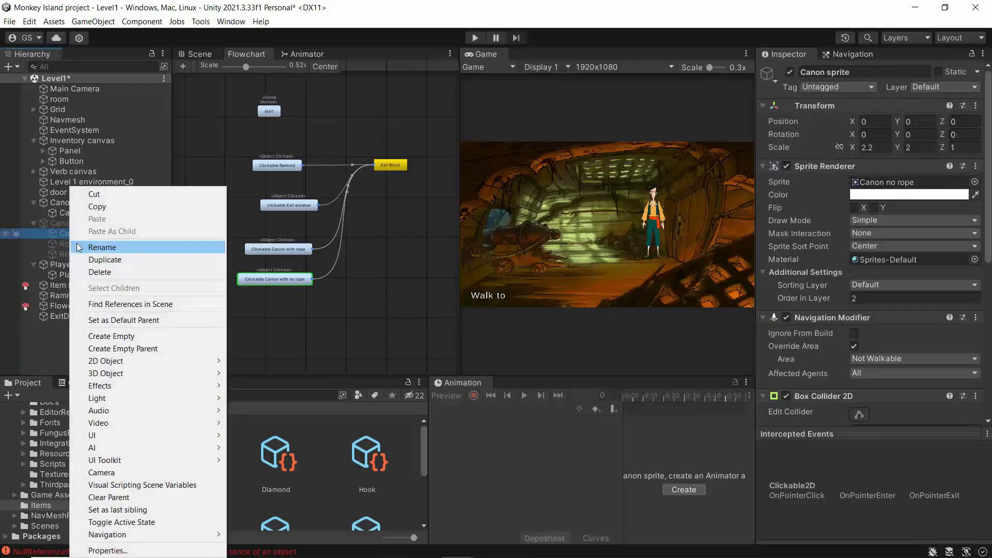
{"action": "left_click", "coordinate": [101, 247]}
{"action": "left_click", "coordinate": [86, 232]}
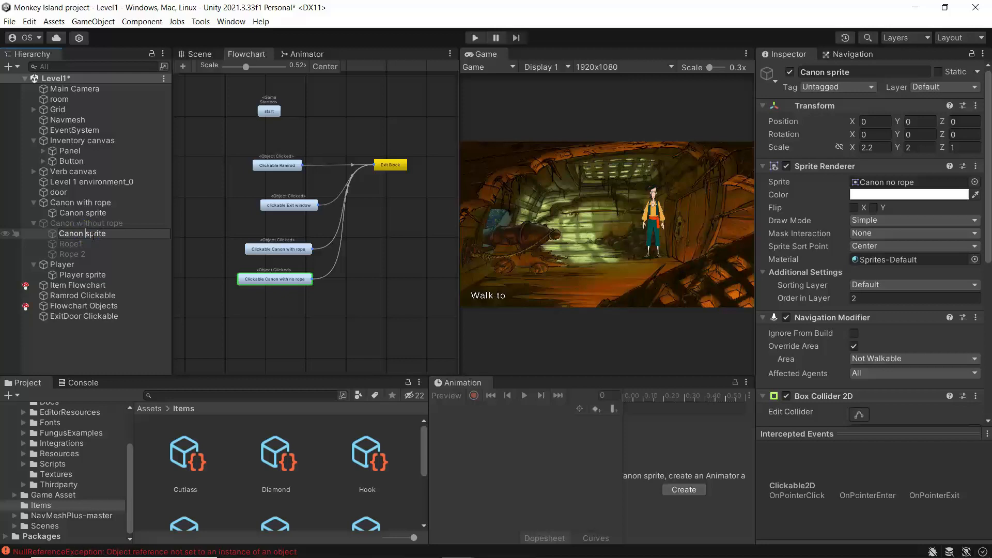
{"action": "type", "text": "no rope"}
{"action": "key", "text": "Return"}
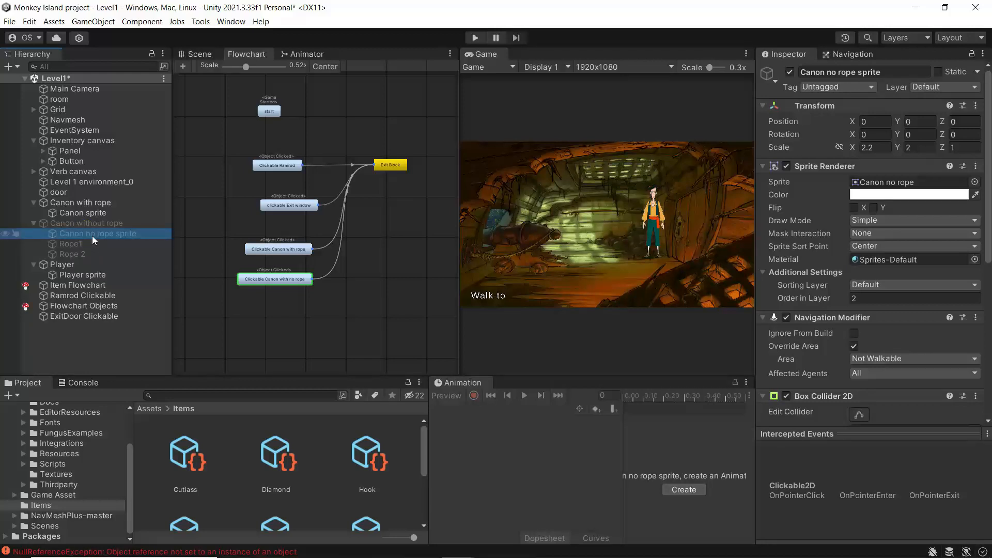
Step: In the Clickable Canon with no rope block, set the Walk branch's Say text to "Hey Now i need something that i can fire with it"
{"action": "left_click", "coordinate": [285, 283]}
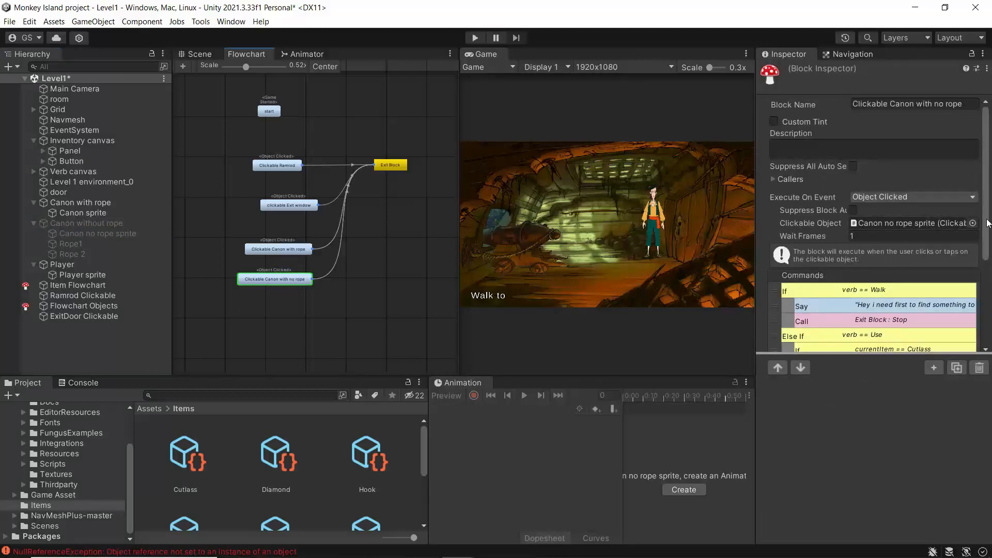
{"action": "scroll", "coordinate": [930, 269], "scroll_direction": "down", "scroll_amount": 4}
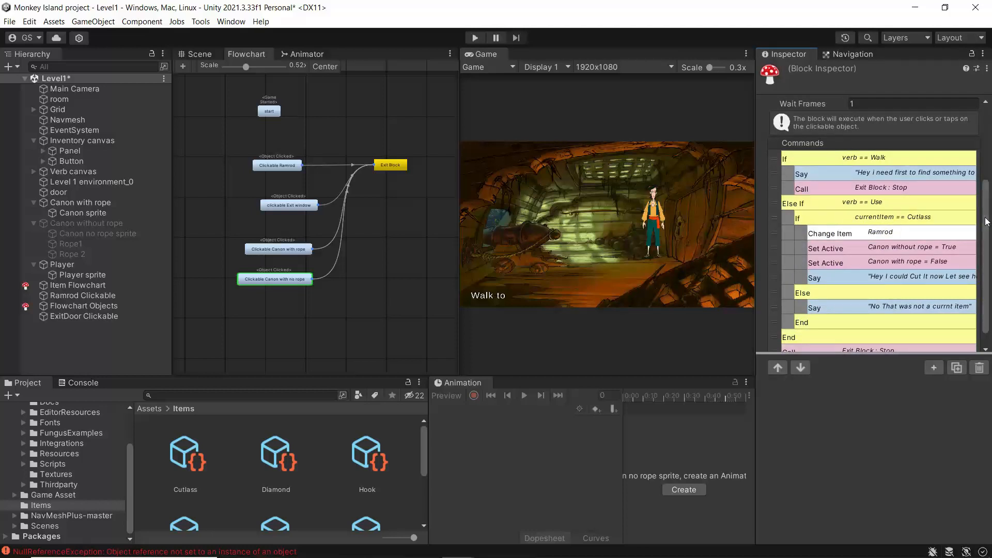
{"action": "mouse_move", "coordinate": [986, 219]}
{"action": "left_mouse_down"}
{"action": "mouse_move", "coordinate": [986, 201]}
{"action": "mouse_move", "coordinate": [987, 228]}
{"action": "left_mouse_up"}
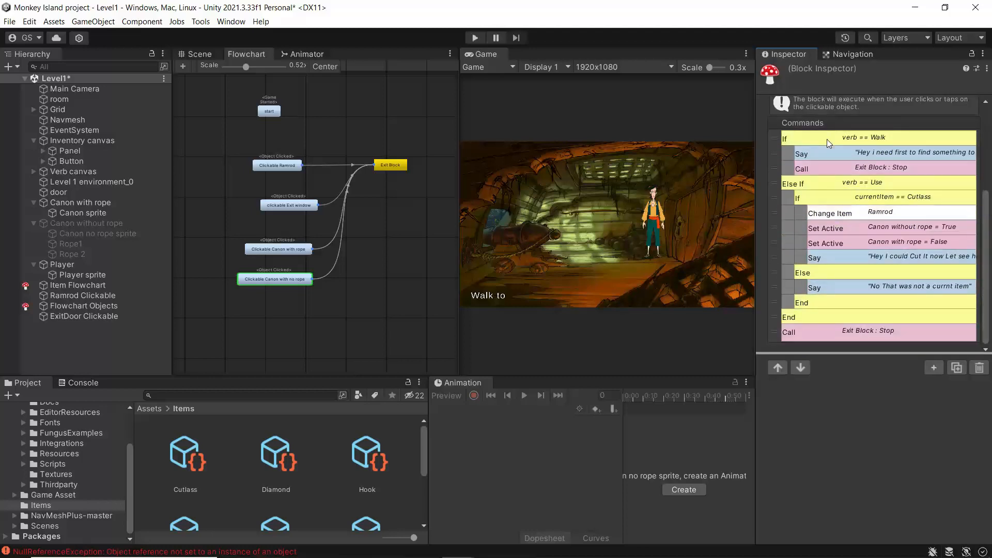
{"action": "left_click", "coordinate": [865, 154]}
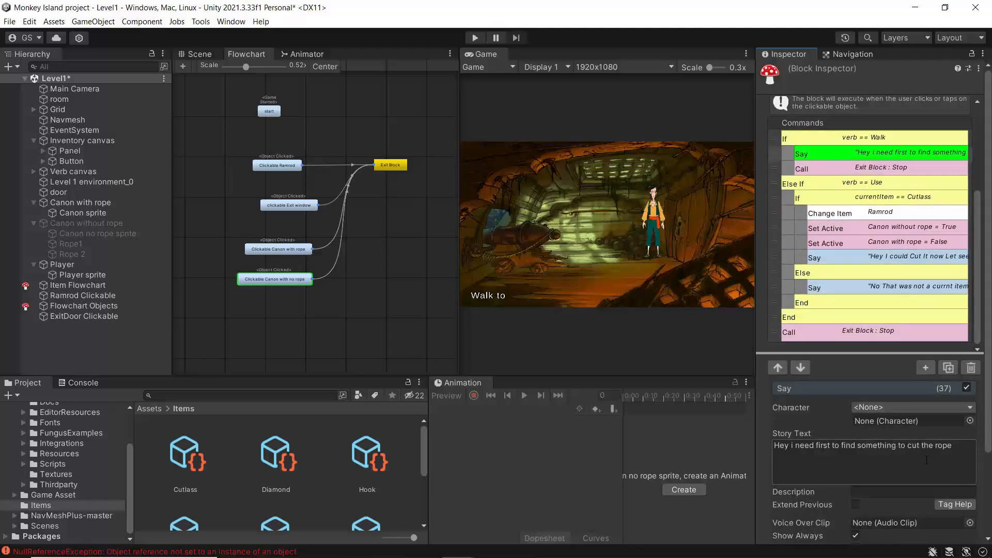
{"action": "left_click_drag", "start_coordinate": [954, 446], "coordinate": [794, 444]}
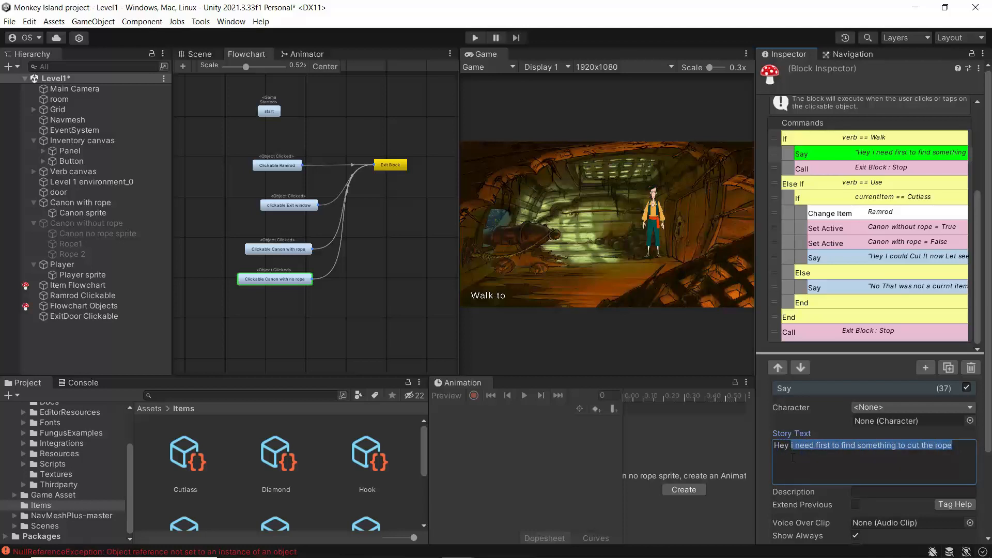
{"action": "type", "text": "Now i "}
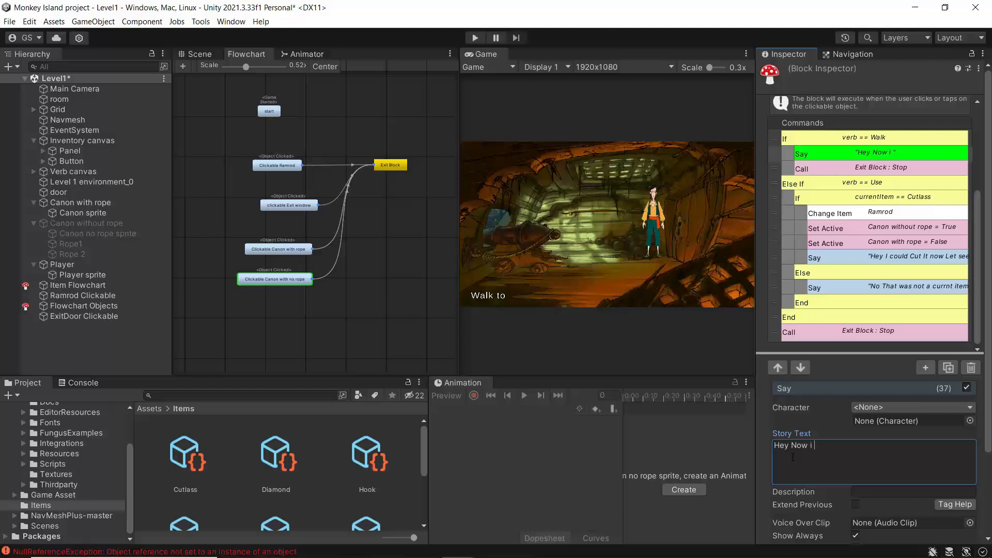
{"action": "type", "text": "need something that i can f"}
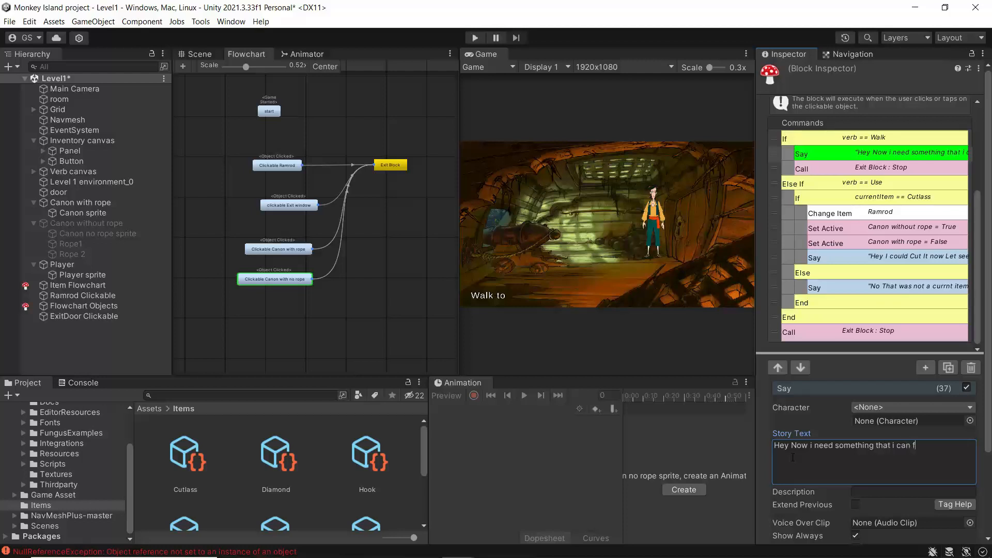
{"action": "type", "text": "ire with it"}
{"action": "left_click", "coordinate": [865, 167]}
Step: Change the nested If condition under verb == Use so that currentItem is compared with Pistol
{"action": "left_click", "coordinate": [850, 186]}
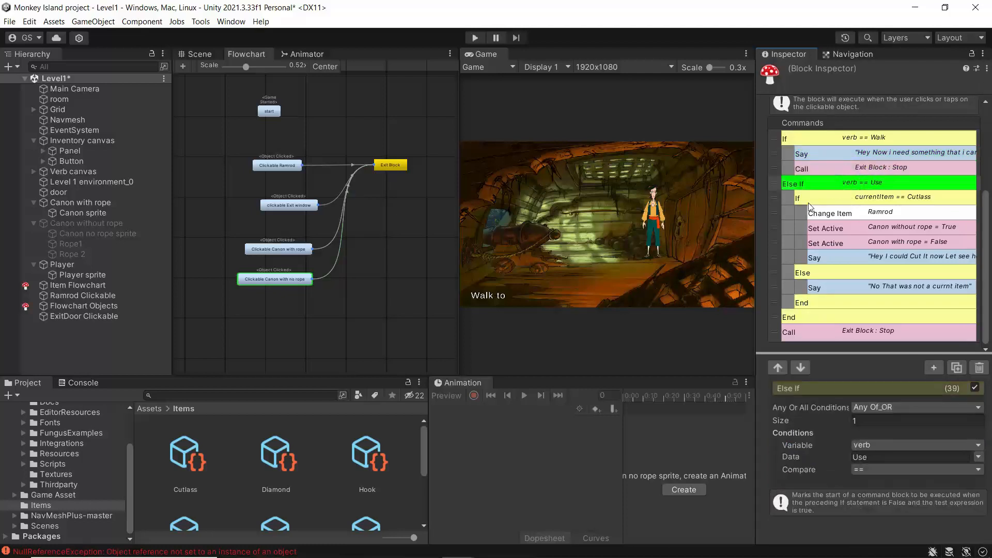
{"action": "left_click", "coordinate": [858, 195]}
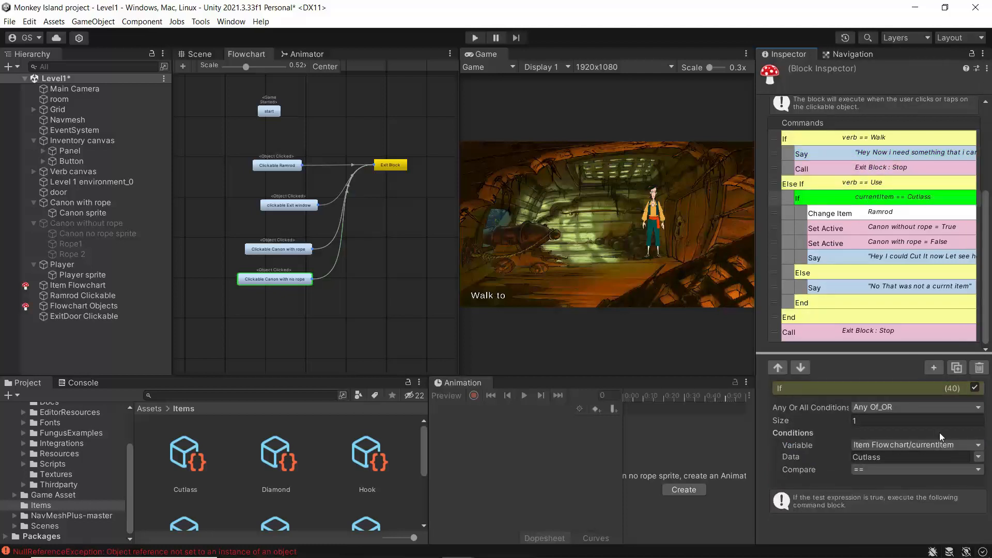
{"action": "left_click", "coordinate": [911, 457]}
{"action": "key", "text": "ctrl+a"}
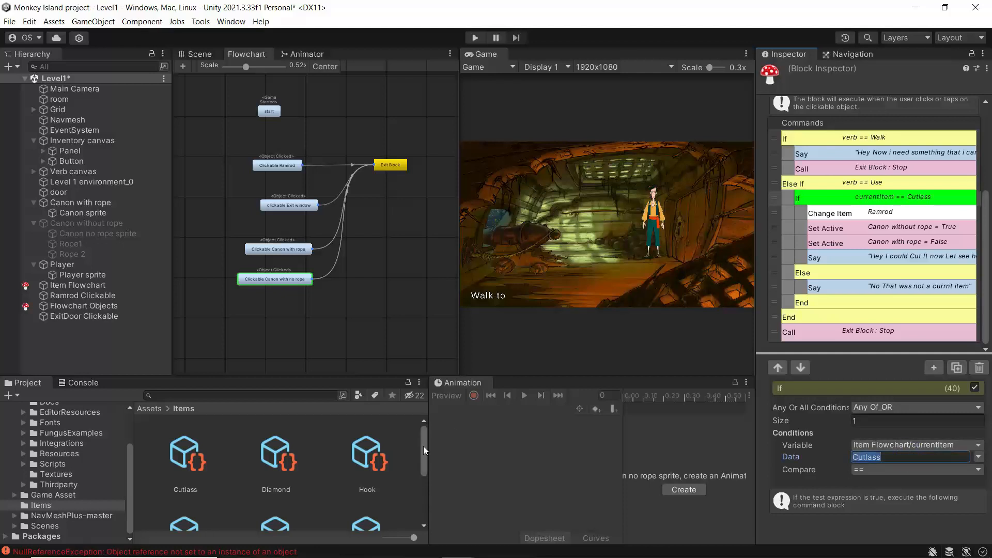
{"action": "left_click_drag", "start_coordinate": [424, 445], "coordinate": [419, 468]}
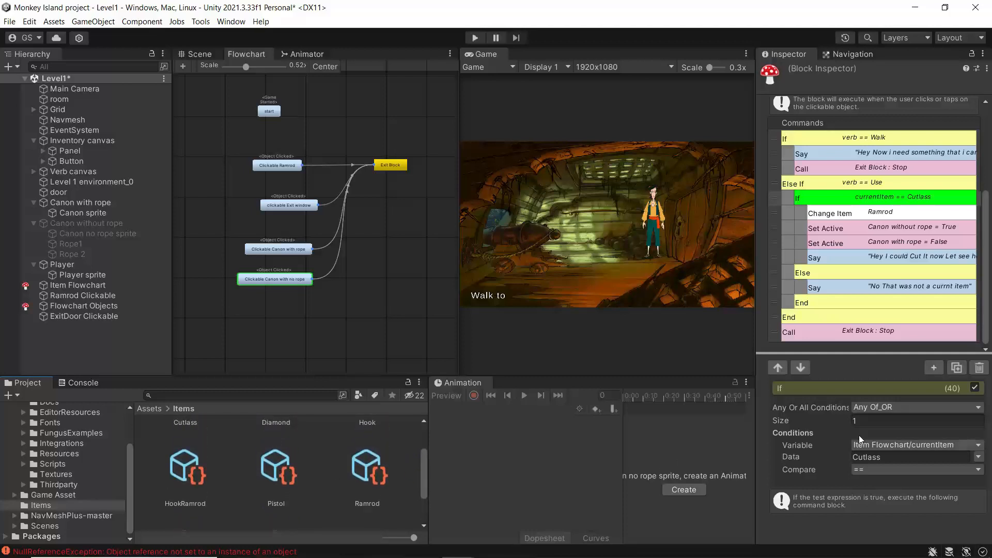
{"action": "left_click", "coordinate": [879, 457]}
{"action": "left_click_drag", "start_coordinate": [884, 457], "coordinate": [847, 458]}
{"action": "type", "text": "Pistol"}
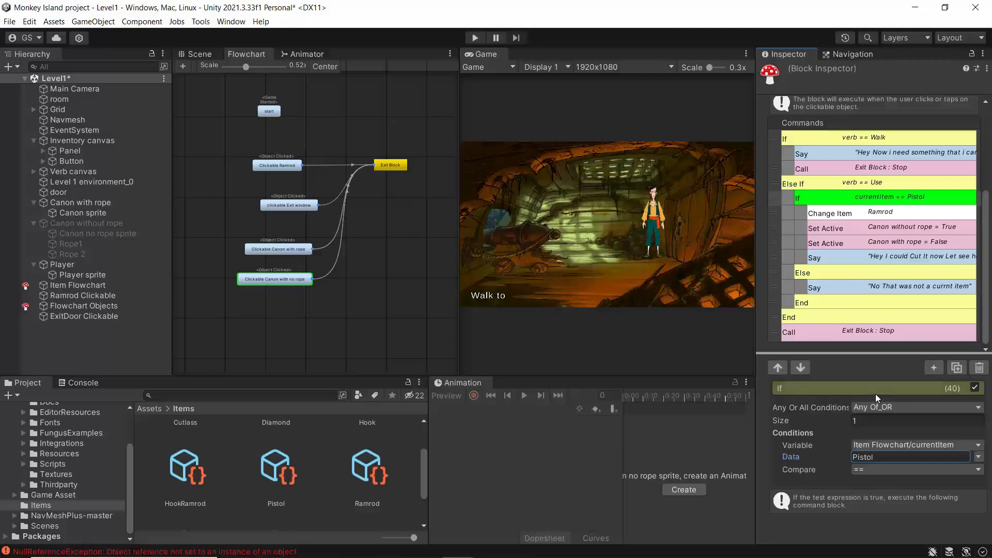
Step: Set the Change Item command's inventory item to Pistol in the no-rope cannon block
{"action": "left_click", "coordinate": [852, 216]}
{"action": "left_click", "coordinate": [978, 408]}
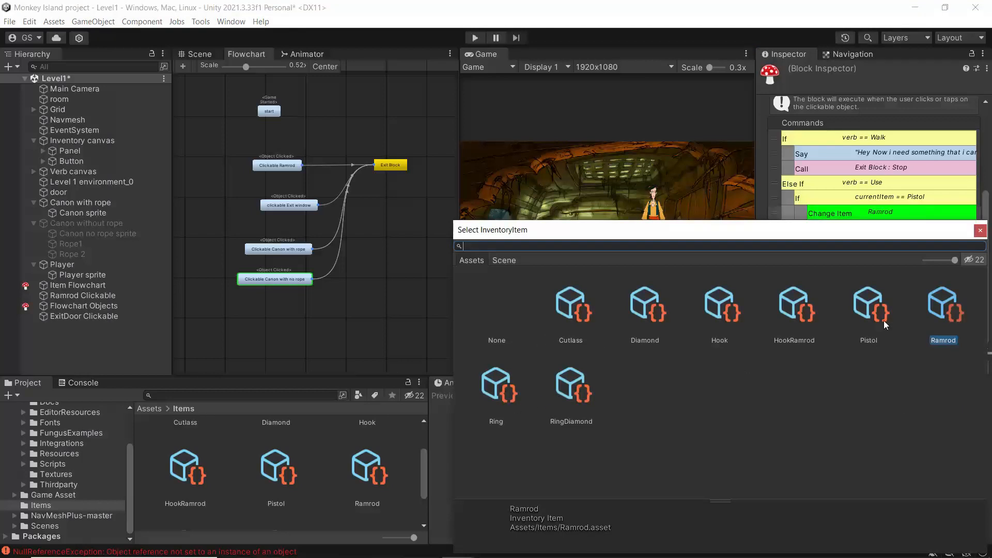
{"action": "left_click", "coordinate": [869, 313]}
{"action": "left_click", "coordinate": [980, 231]}
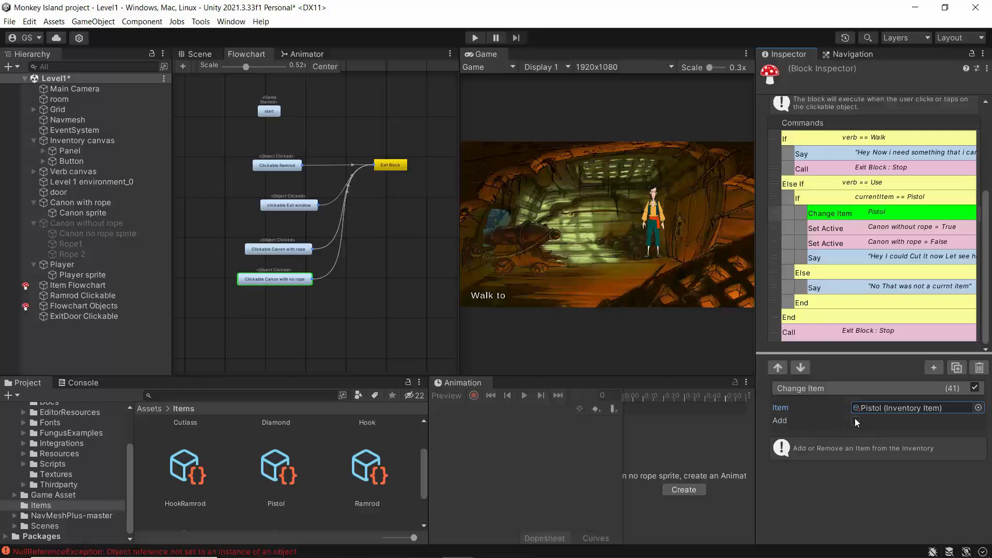
Step: Delete both Set Active commands, for Canon without rope and Canon with rope, from the Clickable Canon with no rope block
{"action": "left_click", "coordinate": [879, 230]}
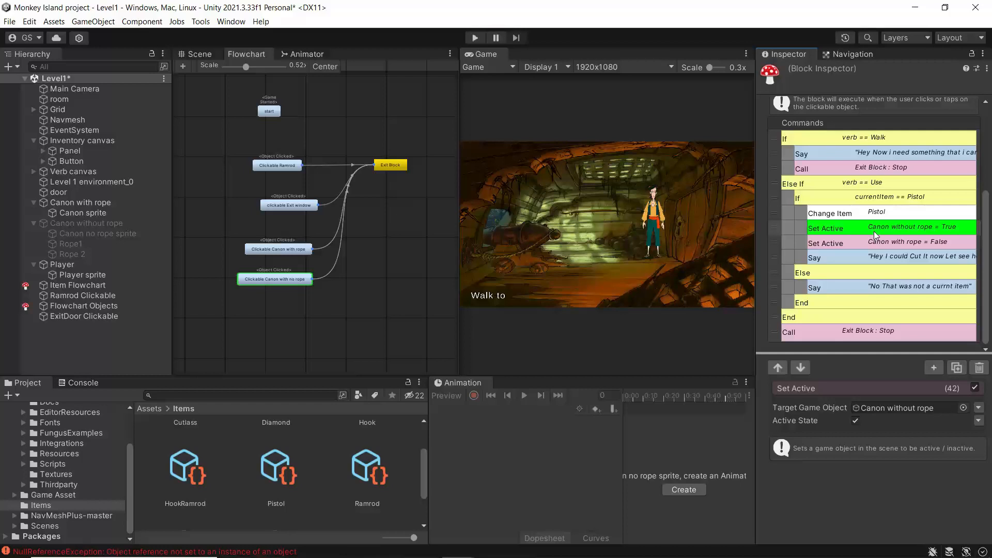
{"action": "right_click", "coordinate": [875, 233]}
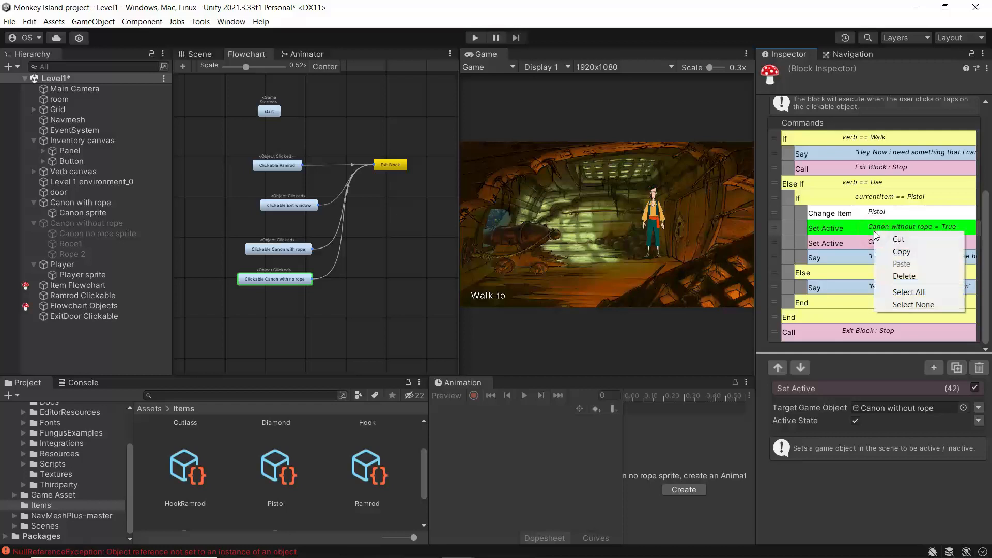
{"action": "left_click", "coordinate": [903, 277]}
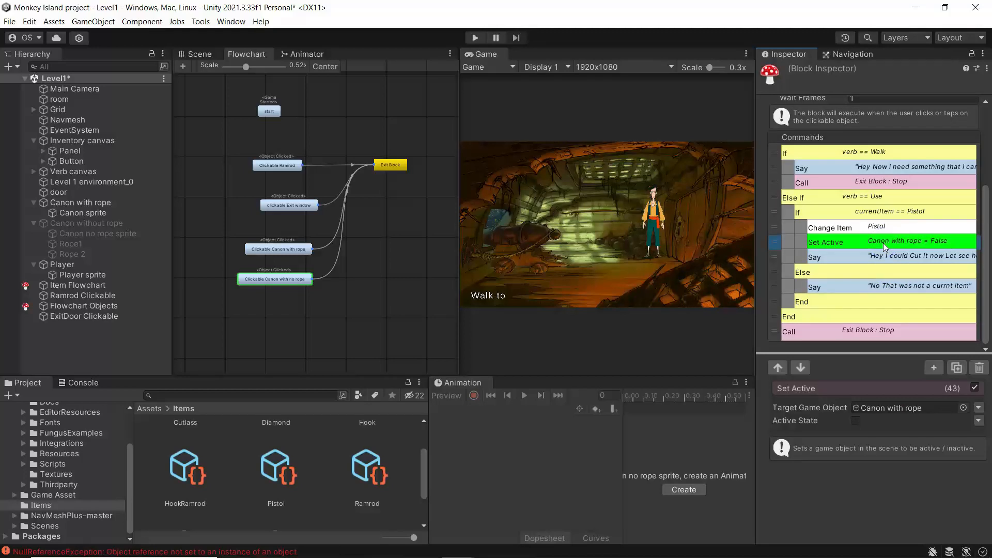
{"action": "right_click", "coordinate": [885, 247]}
{"action": "left_click", "coordinate": [906, 288]}
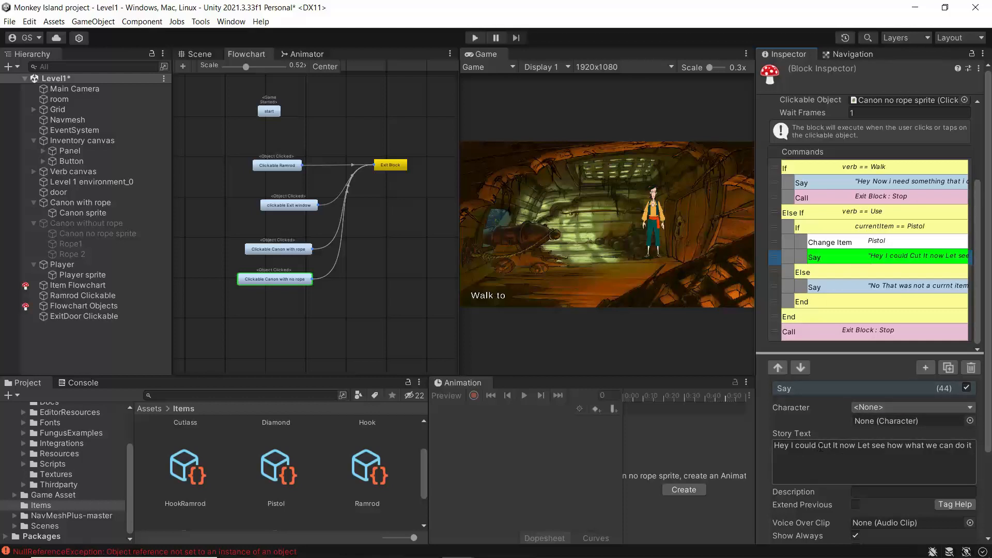
Step: Change the Say text under the Pistol condition to "Hey I could fire with it"
{"action": "left_click_drag", "start_coordinate": [818, 447], "coordinate": [958, 448]}
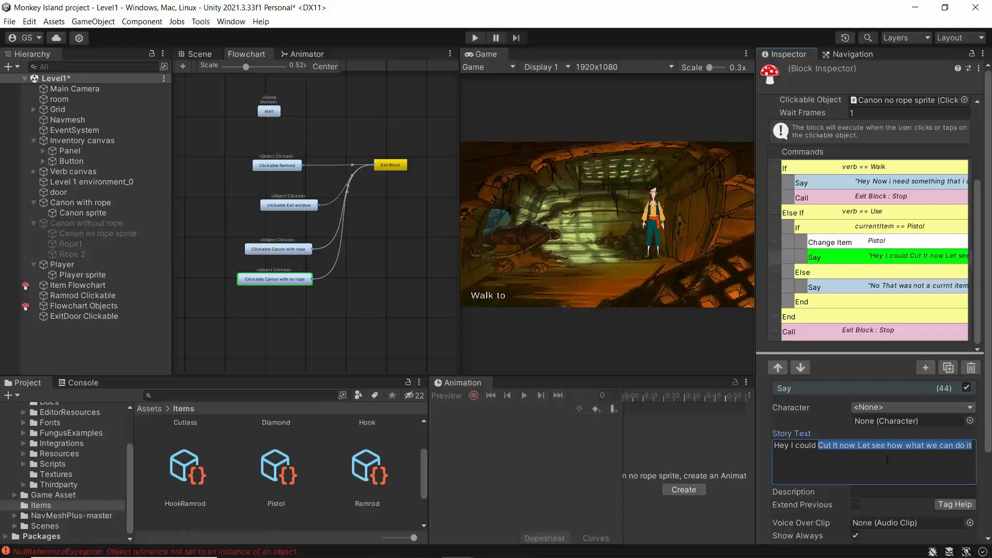
{"action": "key", "text": "BackSpace"}
{"action": "type", "text": "f"}
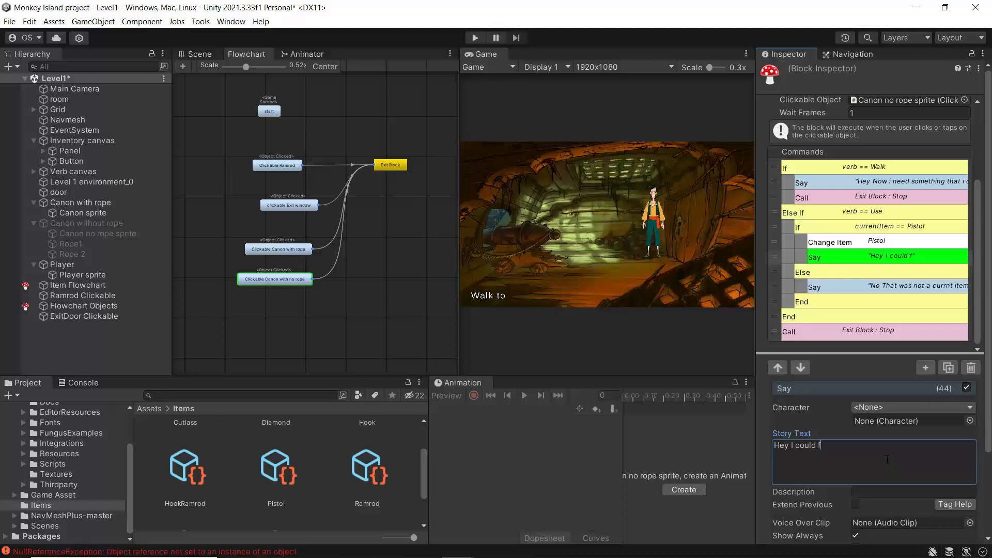
{"action": "type", "text": "ire with it"}
{"action": "left_click", "coordinate": [832, 288]}
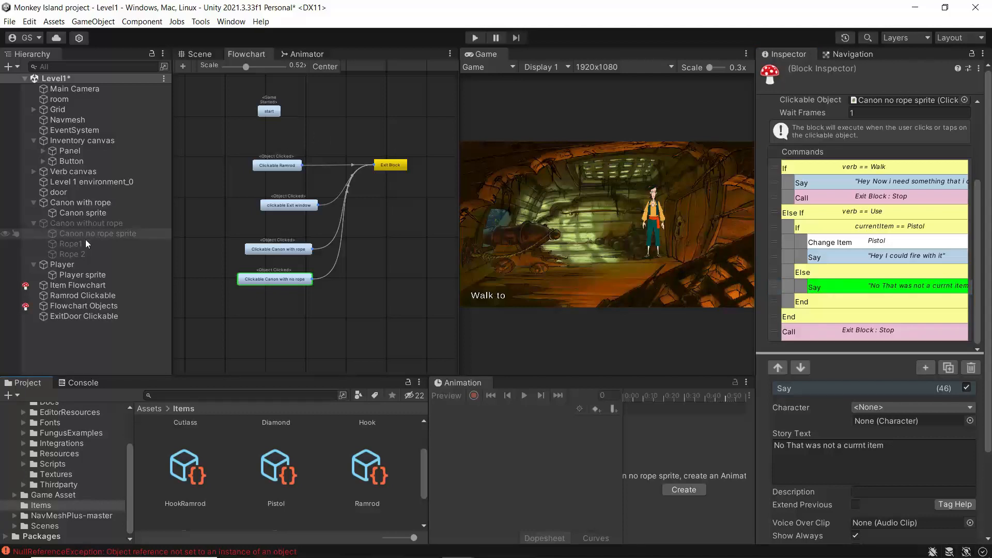
Step: In the Clickable Canon with rope block, reorder the commands so the "Hey I could Cut It now" Say comes before both Set Active commands
{"action": "left_click", "coordinate": [262, 248]}
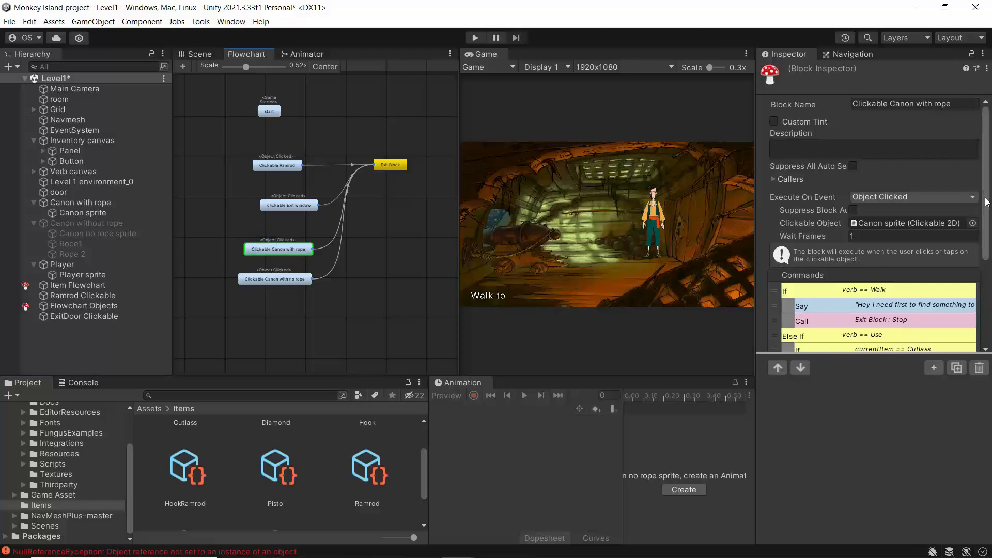
{"action": "left_click_drag", "start_coordinate": [986, 201], "coordinate": [986, 298]}
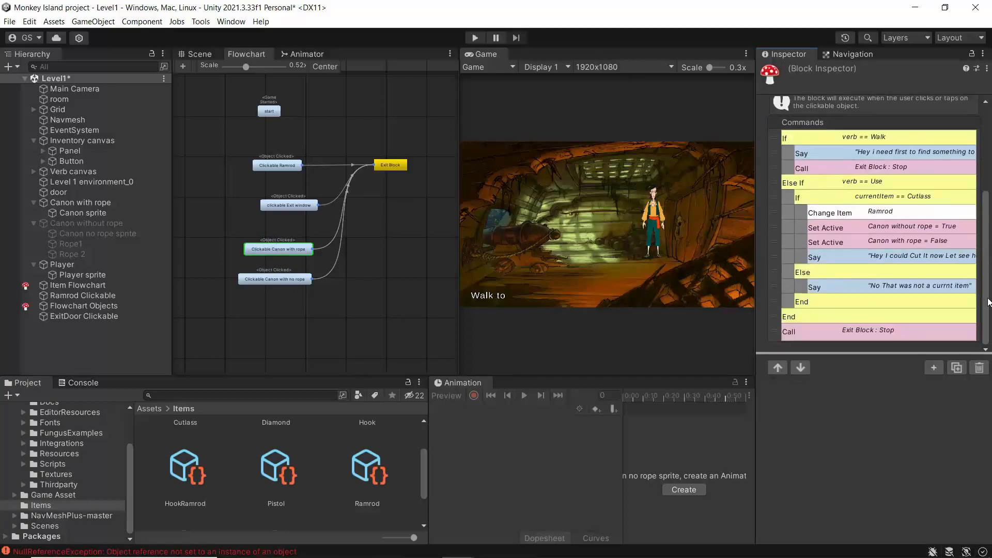
{"action": "left_click", "coordinate": [874, 240]}
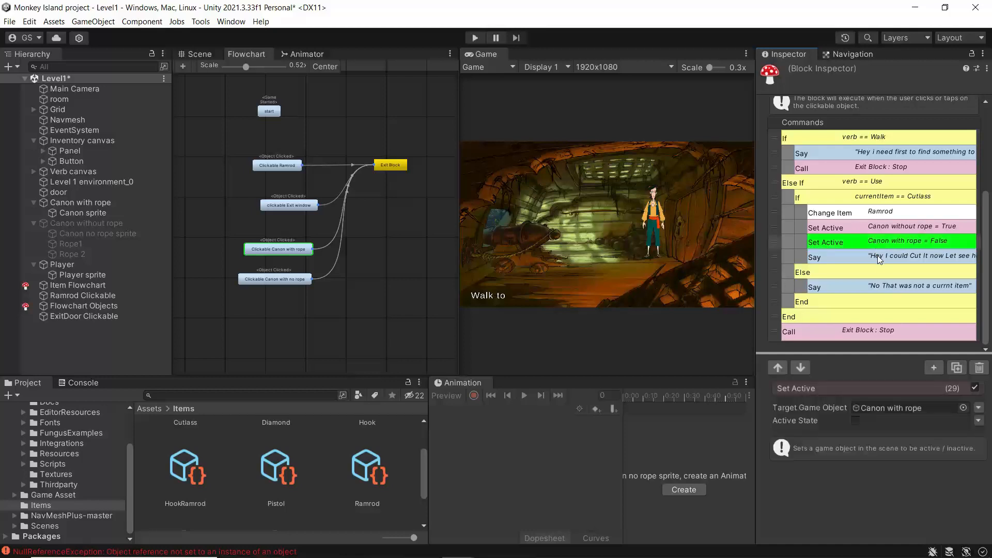
{"action": "mouse_move", "coordinate": [876, 243]}
{"action": "left_mouse_down"}
{"action": "mouse_move", "coordinate": [878, 257]}
{"action": "mouse_move", "coordinate": [879, 244]}
{"action": "left_mouse_up"}
{"action": "left_click", "coordinate": [877, 228]}
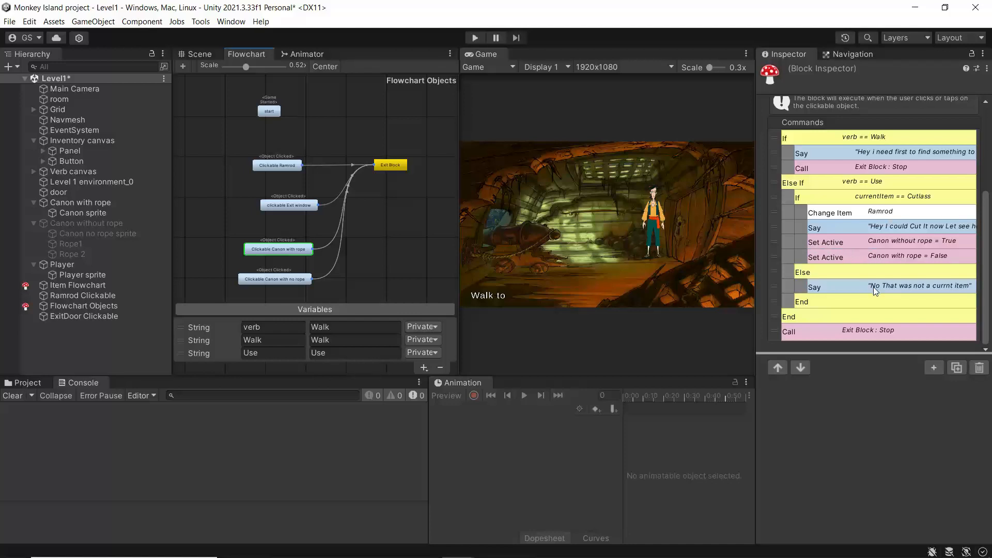
{"action": "left_click", "coordinate": [286, 277]}
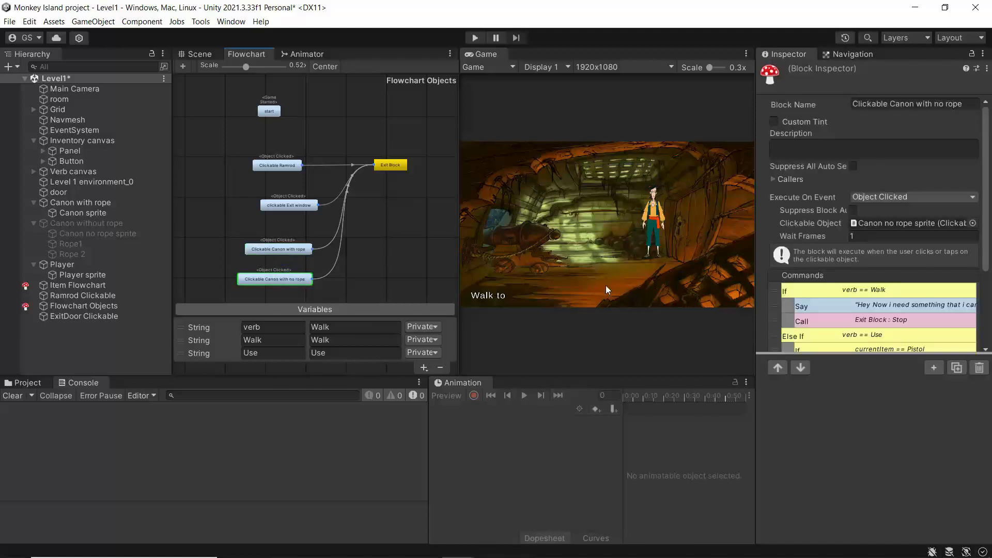
{"action": "scroll", "coordinate": [921, 294], "scroll_direction": "down", "scroll_amount": 3}
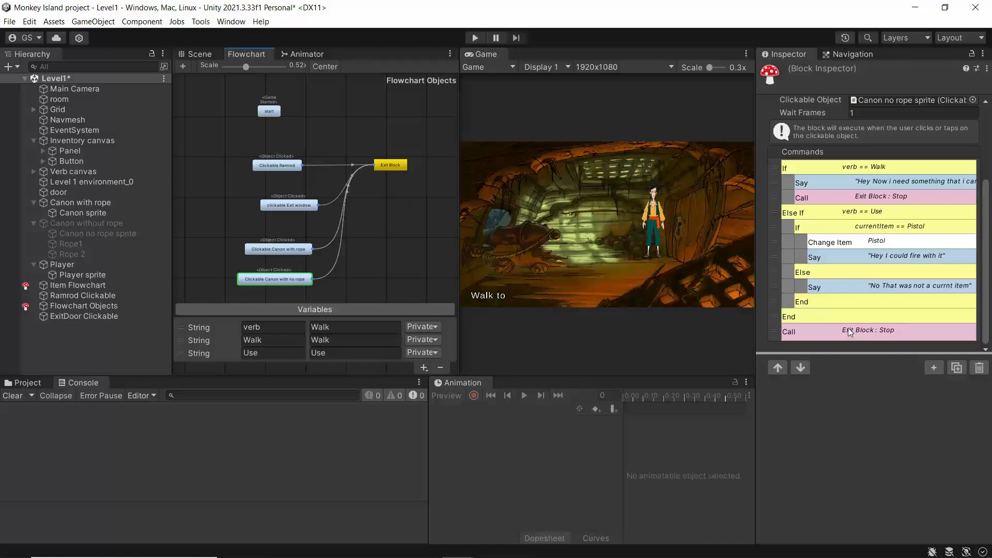
{"action": "left_click", "coordinate": [838, 258]}
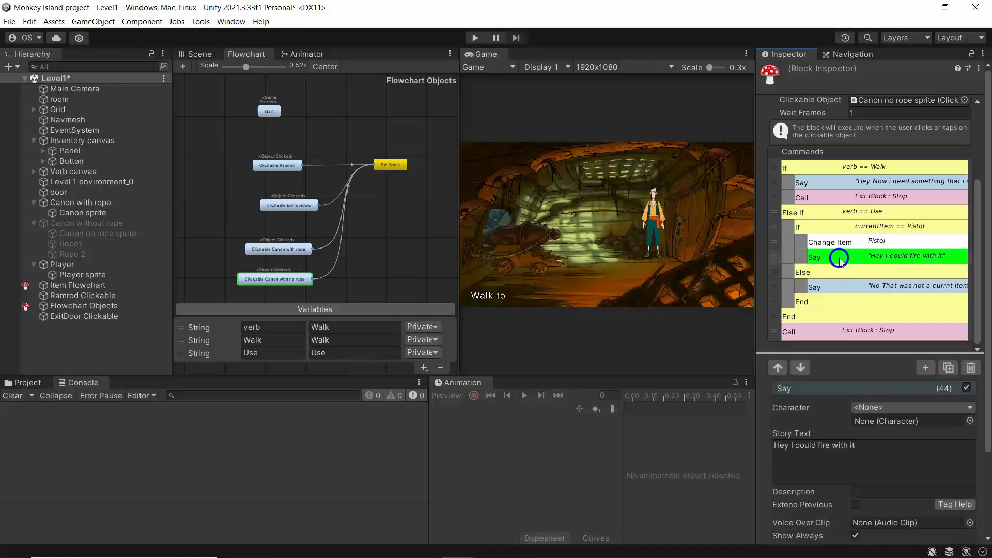
{"action": "left_click", "coordinate": [923, 367]}
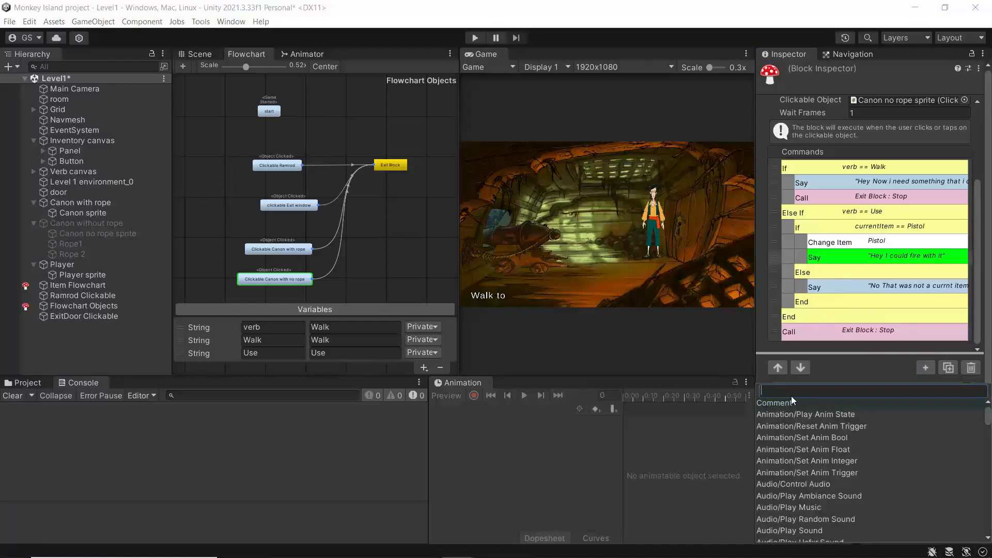
{"action": "type", "text": "set"}
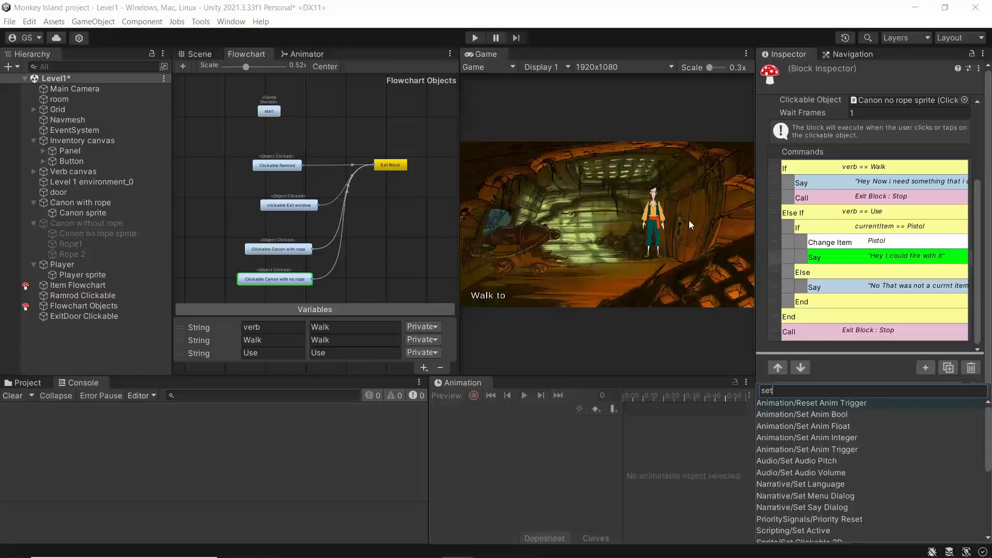
{"action": "left_click", "coordinate": [597, 355]}
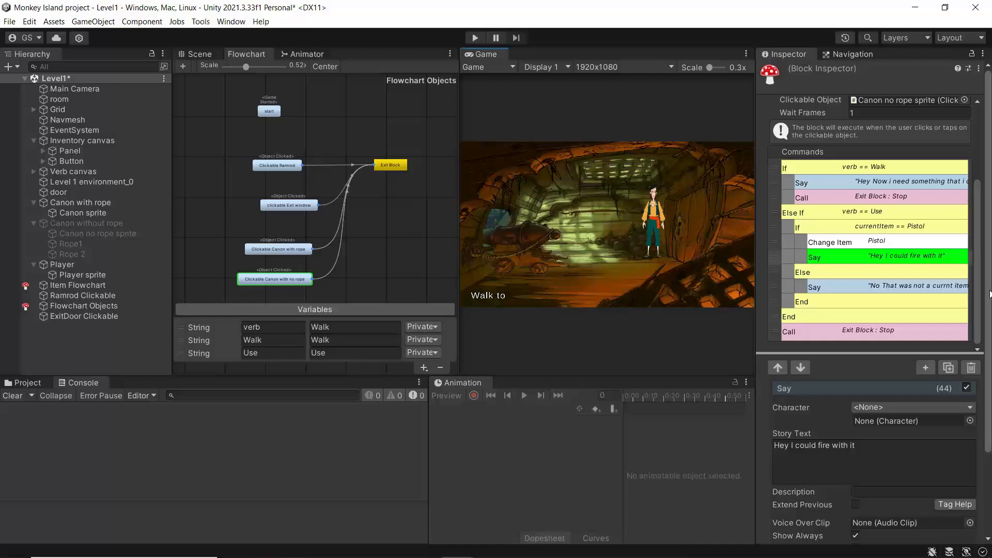
{"action": "left_click_drag", "start_coordinate": [989, 291], "coordinate": [989, 295]}
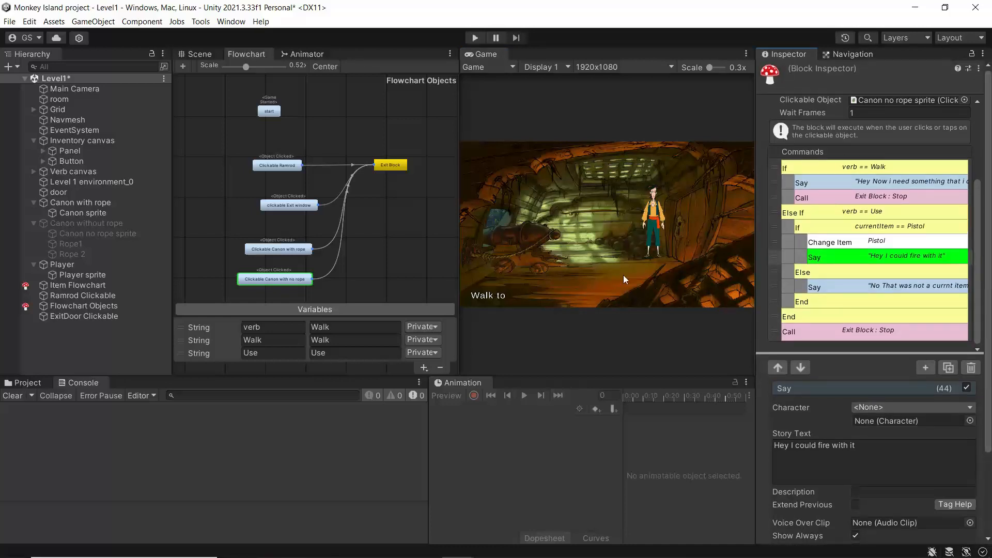